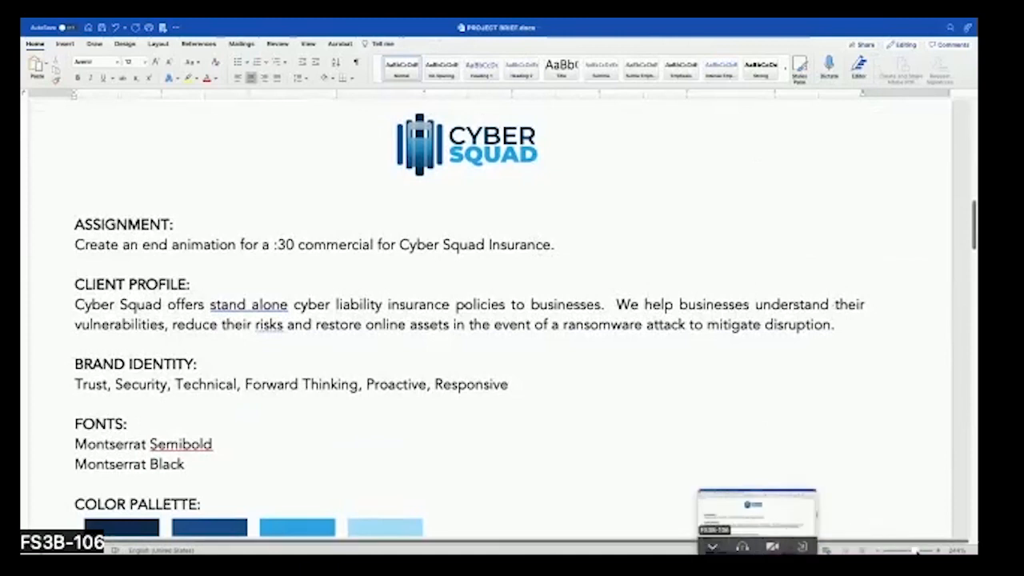
- Zoom out the project brief so it shows the logo, assignment, fonts and full color palette together
{"action": "left_click_drag", "start_coordinate": [915, 550], "coordinate": [911, 551]}
{"action": "left_click_drag", "start_coordinate": [800, 495], "coordinate": [961, 491]}
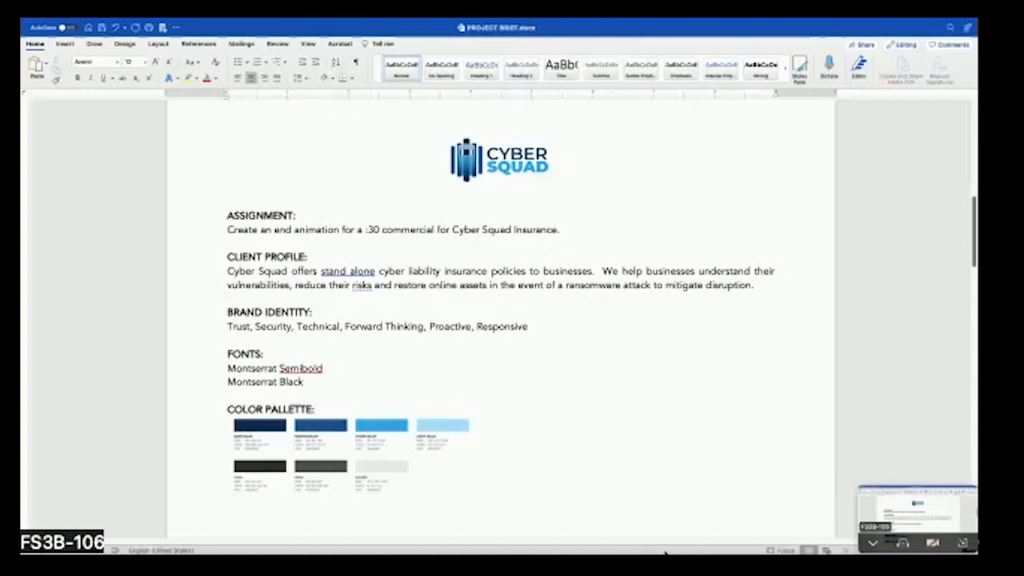
- Switch to Motion and create a blank Motion Project with the Broadcast HD 1080 preset at 24 fps
{"action": "mouse_move", "coordinate": [42, 35]}
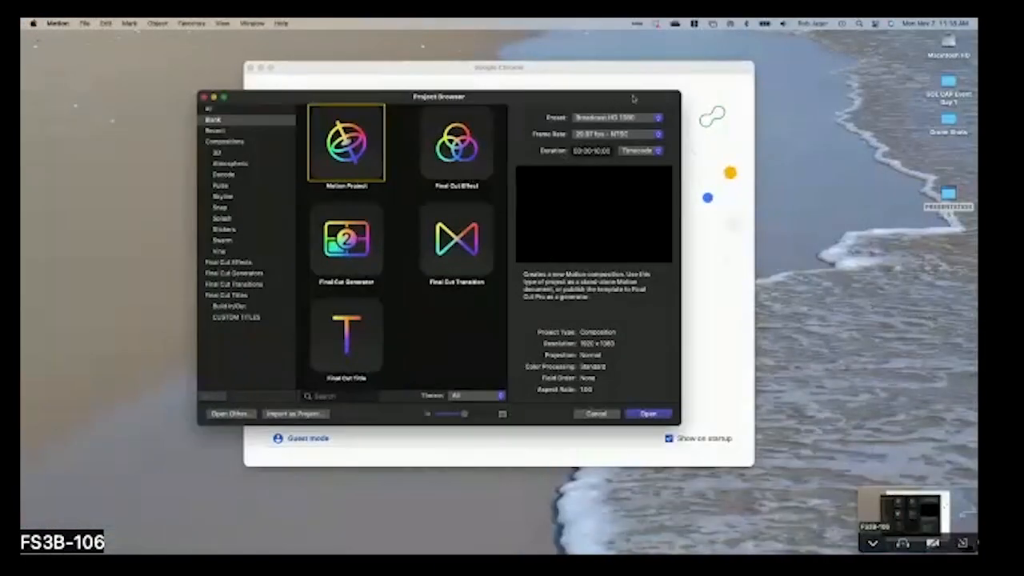
{"action": "left_click", "coordinate": [260, 68]}
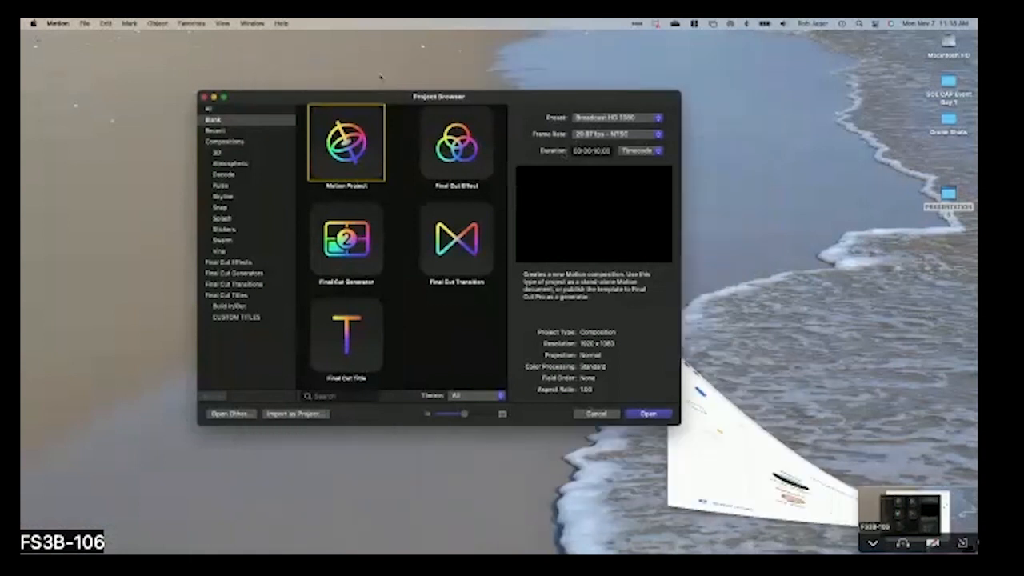
{"action": "left_click_drag", "start_coordinate": [510, 98], "coordinate": [550, 86]}
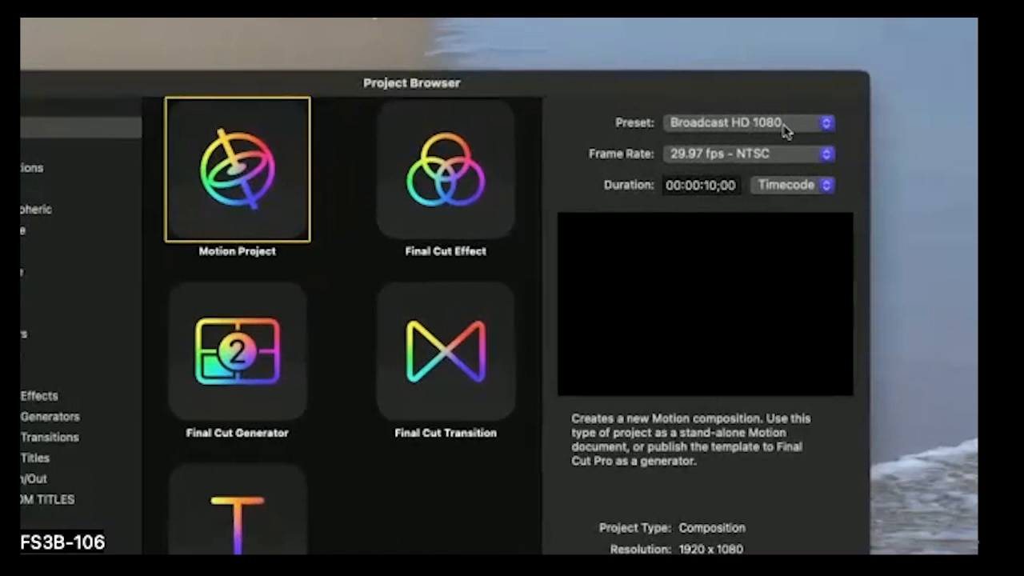
{"action": "left_click", "coordinate": [792, 154]}
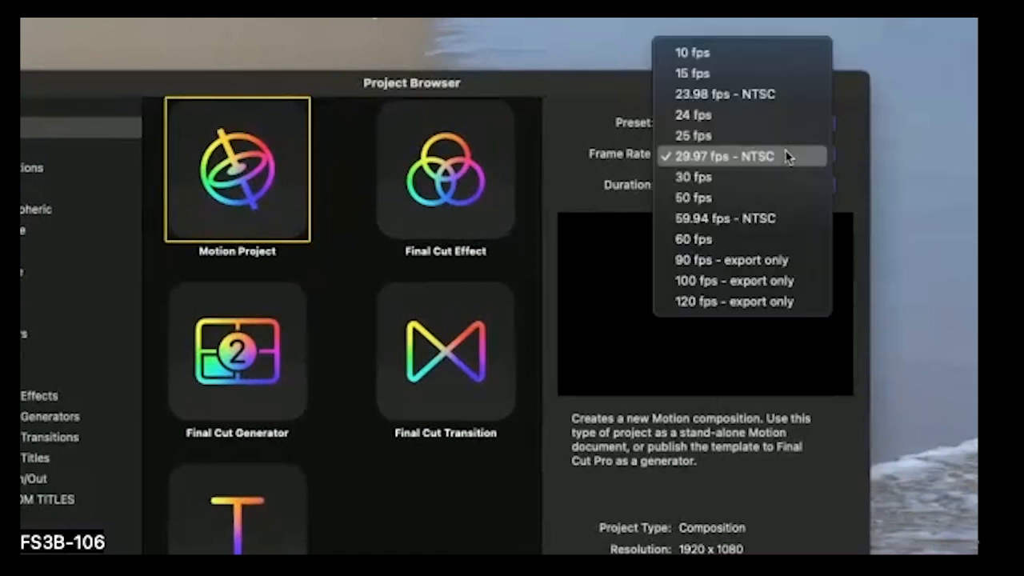
{"action": "left_click", "coordinate": [763, 115]}
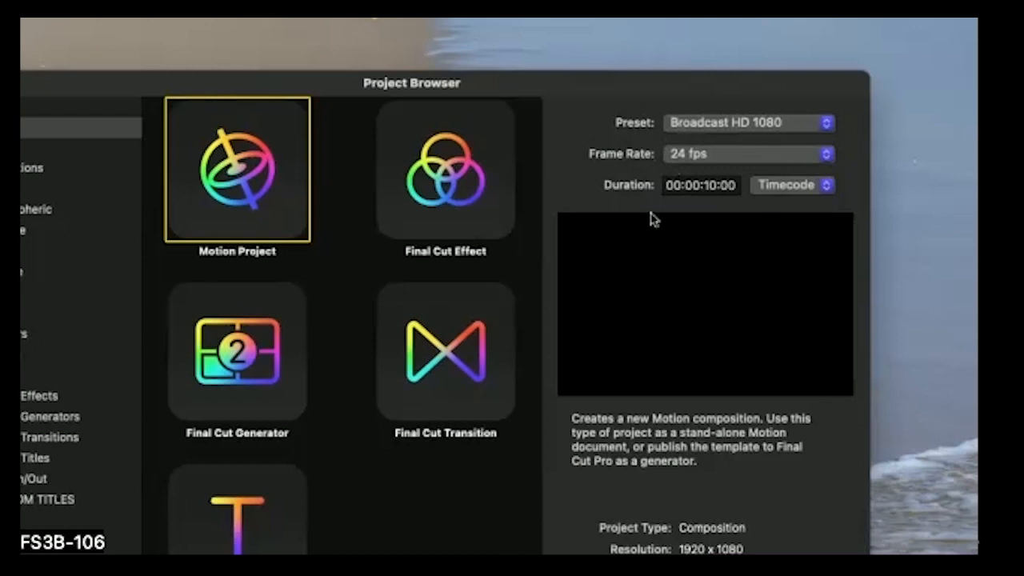
{"action": "double_click", "coordinate": [240, 180]}
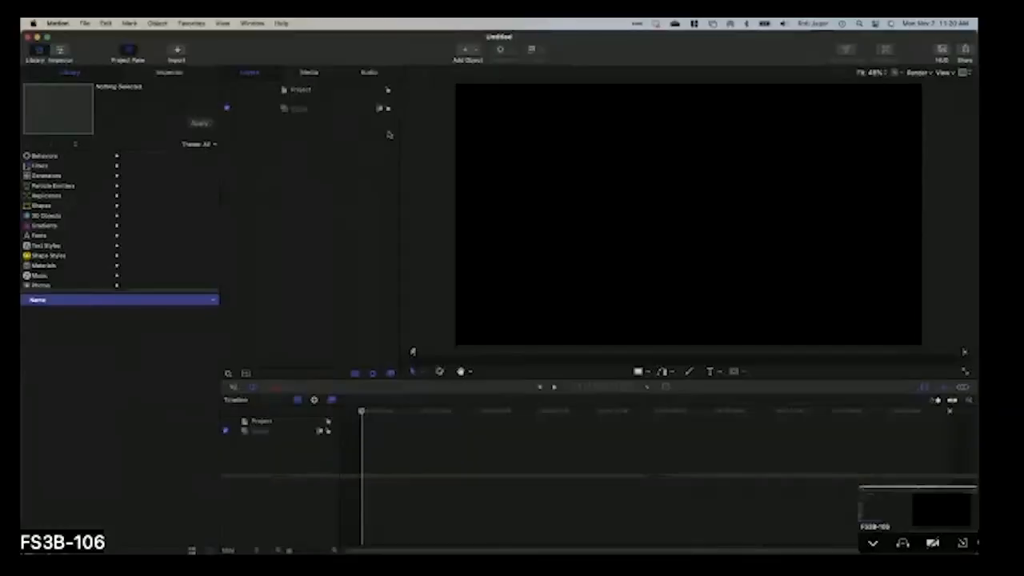
- Save the new project to the Desktop as CYBER SQUAD ANIMATION
{"action": "left_click", "coordinate": [84, 23]}
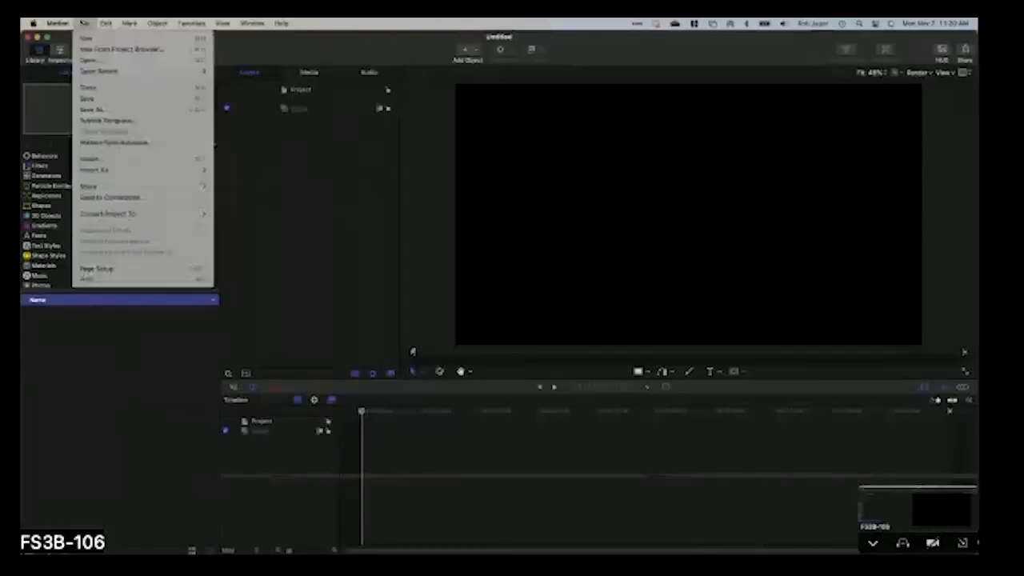
{"action": "left_click", "coordinate": [108, 110]}
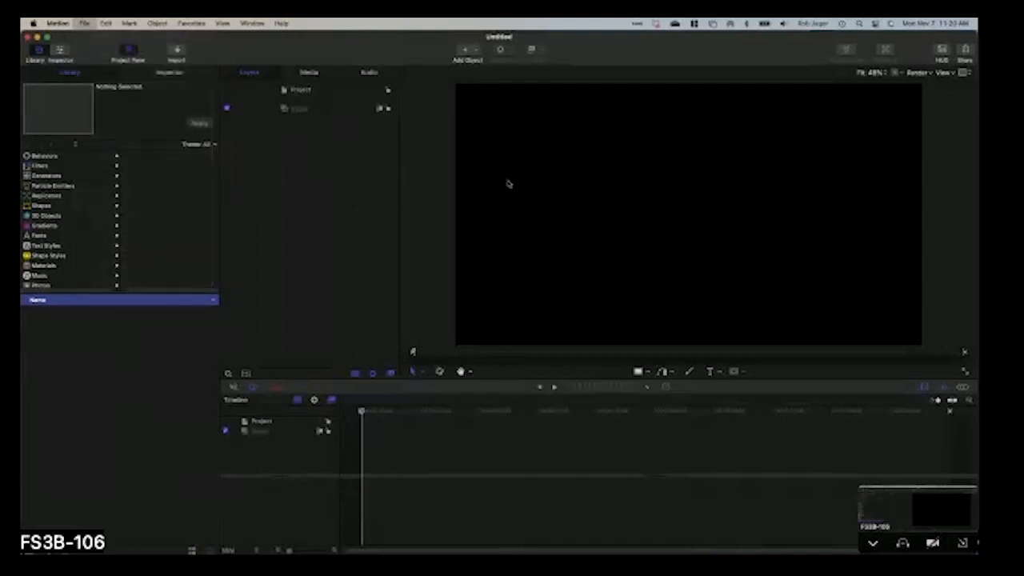
{"action": "type", "text": "CYBER S"}
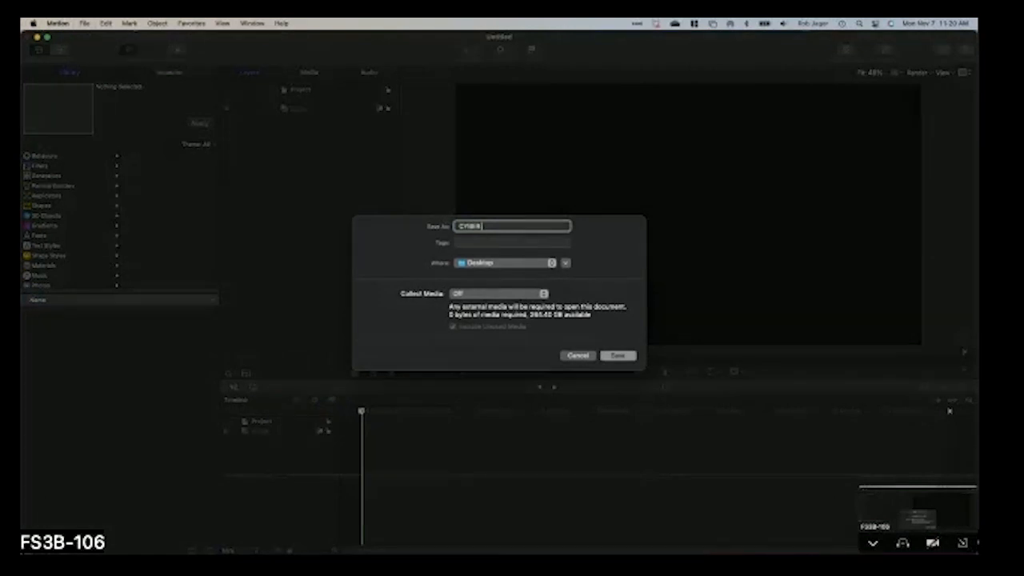
{"action": "type", "text": "UQ"}
{"action": "key", "text": "BackSpace"}
{"action": "key", "text": "BackSpace"}
{"action": "type", "text": "QUAD ANIMATION"}
{"action": "key", "text": "BackSpace"}
{"action": "key", "text": "BackSpace"}
{"action": "key", "text": "BackSpace"}
{"action": "key", "text": "BackSpace"}
{"action": "key", "text": "BackSpace"}
{"action": "type", "text": "MATION"}
{"action": "key", "text": "Return"}
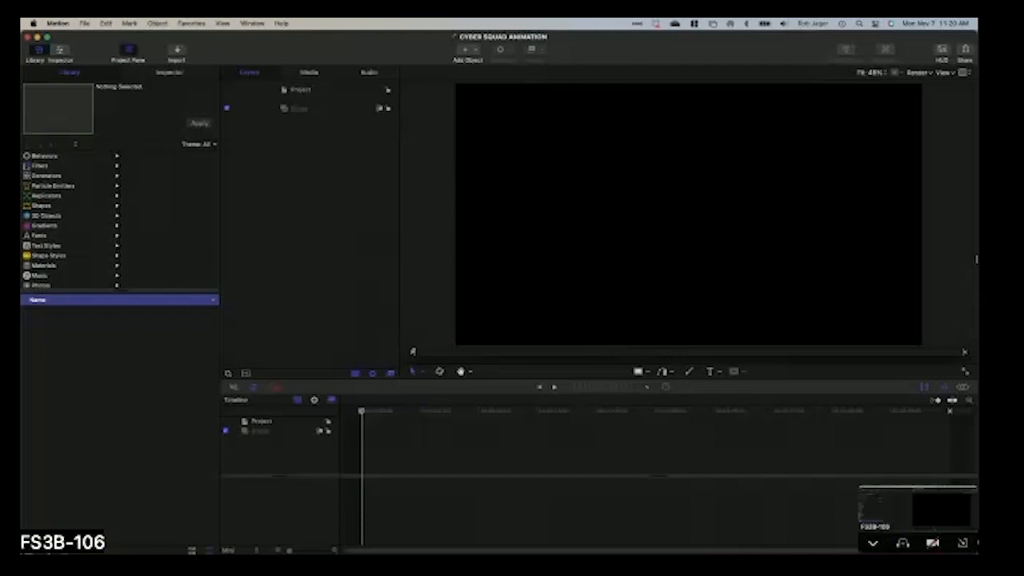
{"action": "mouse_move", "coordinate": [956, 142]}
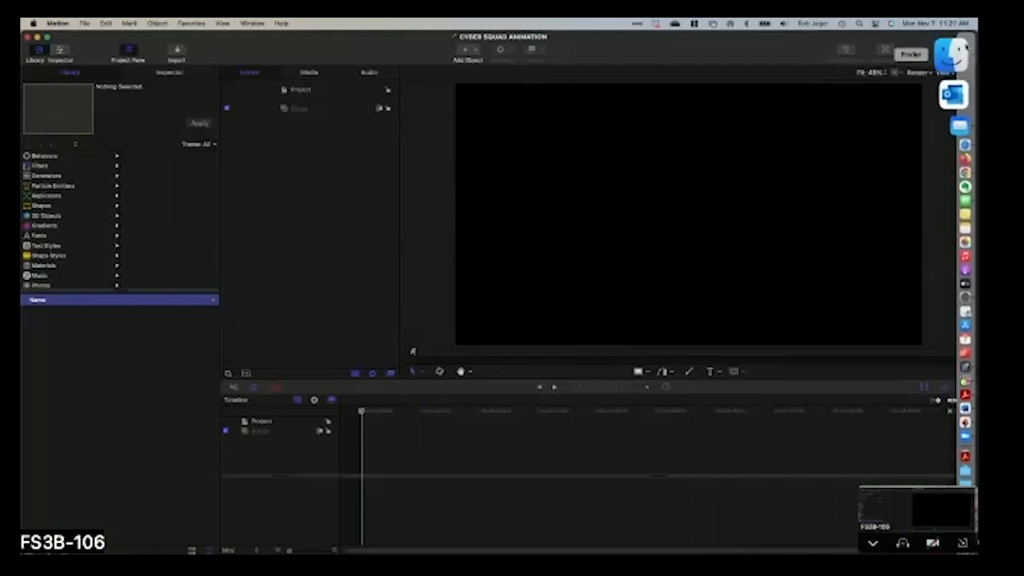
{"action": "left_click", "coordinate": [950, 44]}
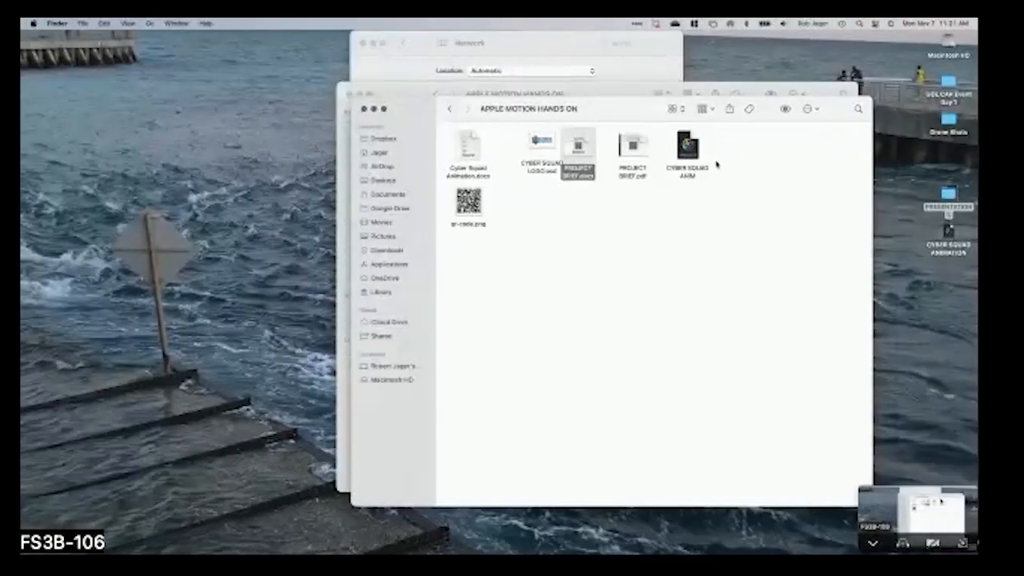
{"action": "left_click", "coordinate": [953, 312]}
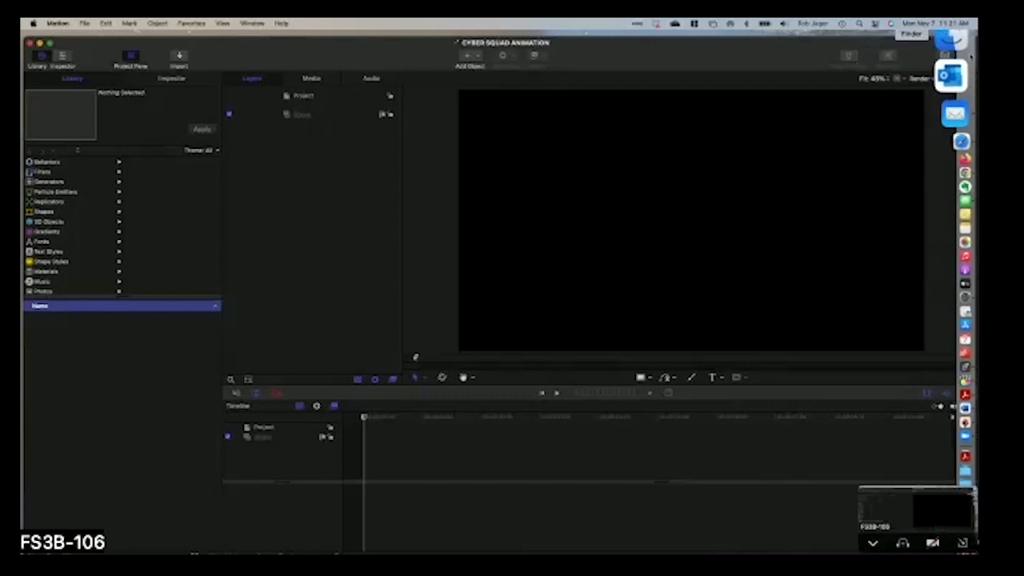
{"action": "left_click", "coordinate": [952, 48]}
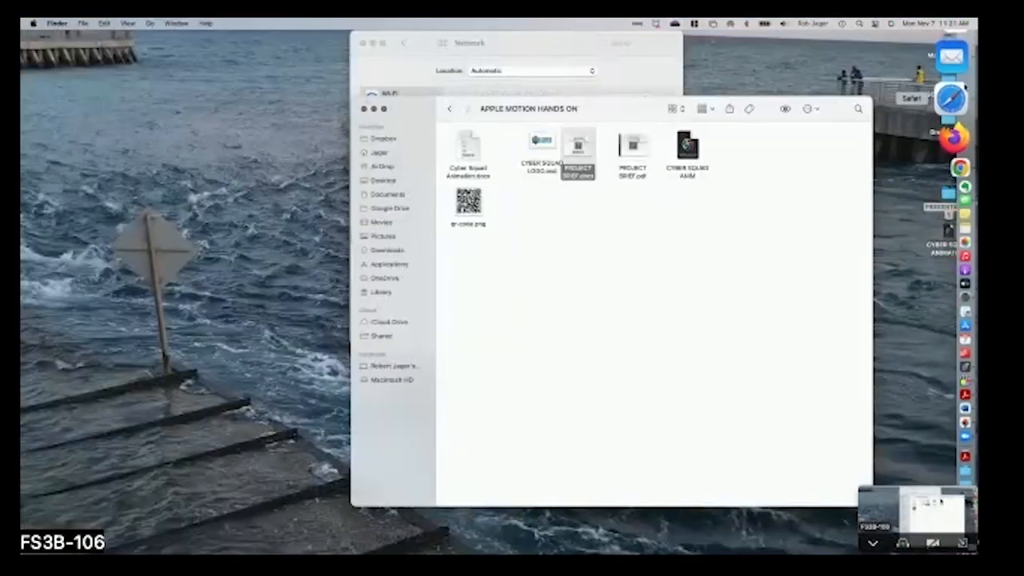
{"action": "mouse_move", "coordinate": [956, 188]}
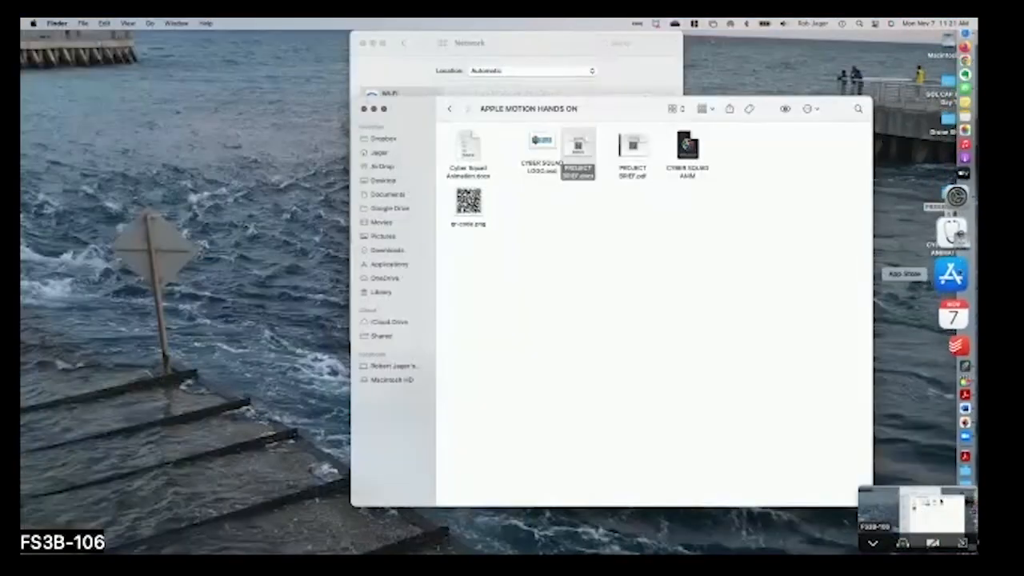
{"action": "left_click", "coordinate": [952, 315]}
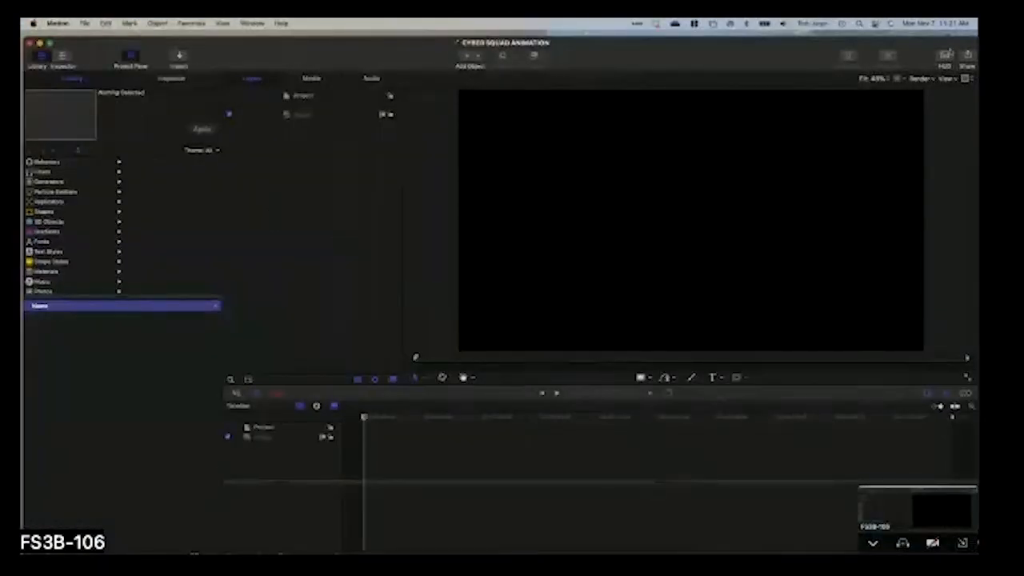
- Import CYBER SQUAD LOGO.psd with its separate layers into the project from the APPLE MOTION HANDS ON folder in PRESENTATIONS on the Desktop
{"action": "key", "text": "super+f"}
{"action": "left_click", "coordinate": [198, 29]}
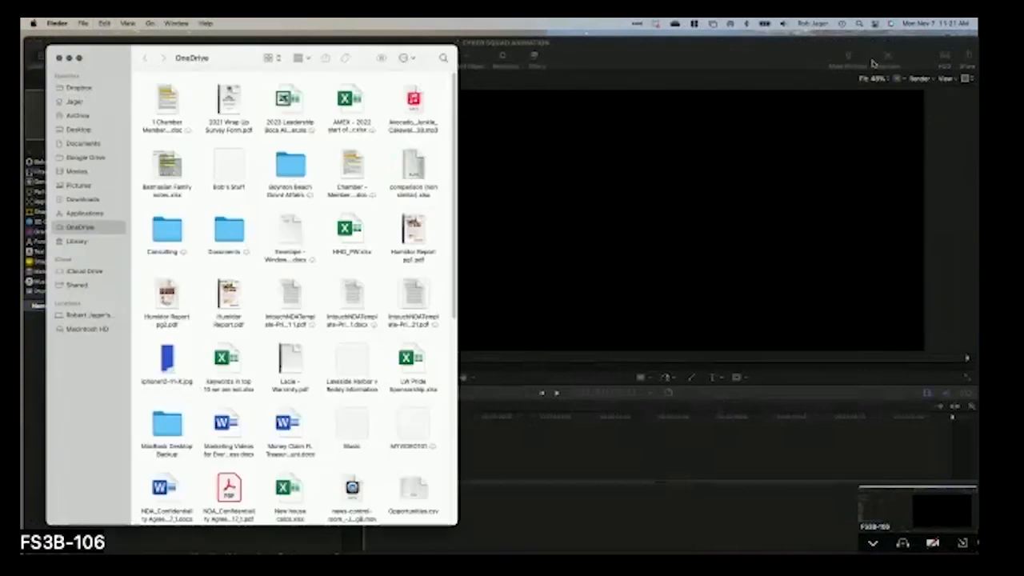
{"action": "left_click_drag", "start_coordinate": [240, 57], "coordinate": [503, 89]}
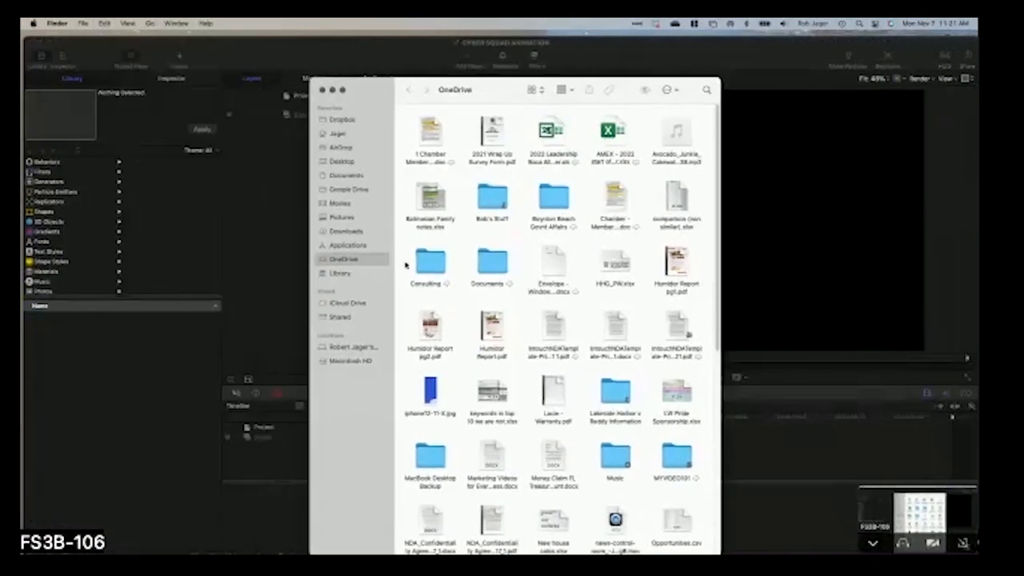
{"action": "left_click", "coordinate": [341, 161]}
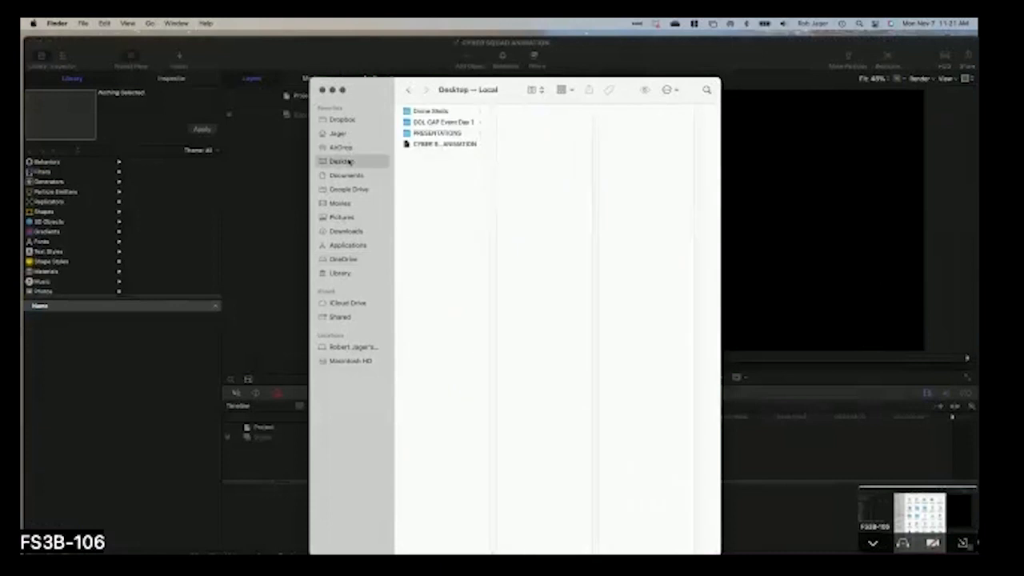
{"action": "left_click", "coordinate": [448, 134]}
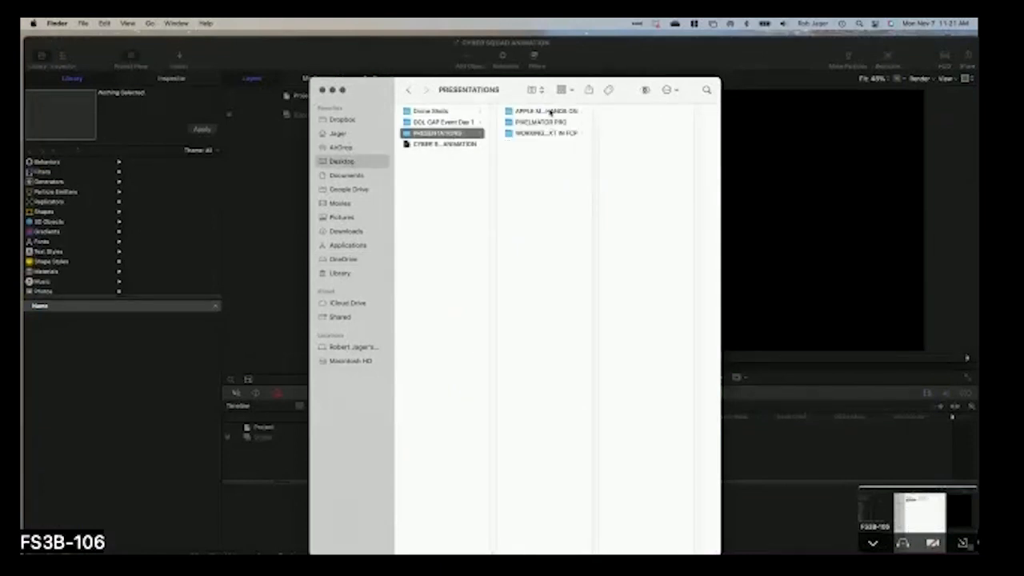
{"action": "left_click", "coordinate": [551, 111]}
{"action": "left_click", "coordinate": [648, 154]}
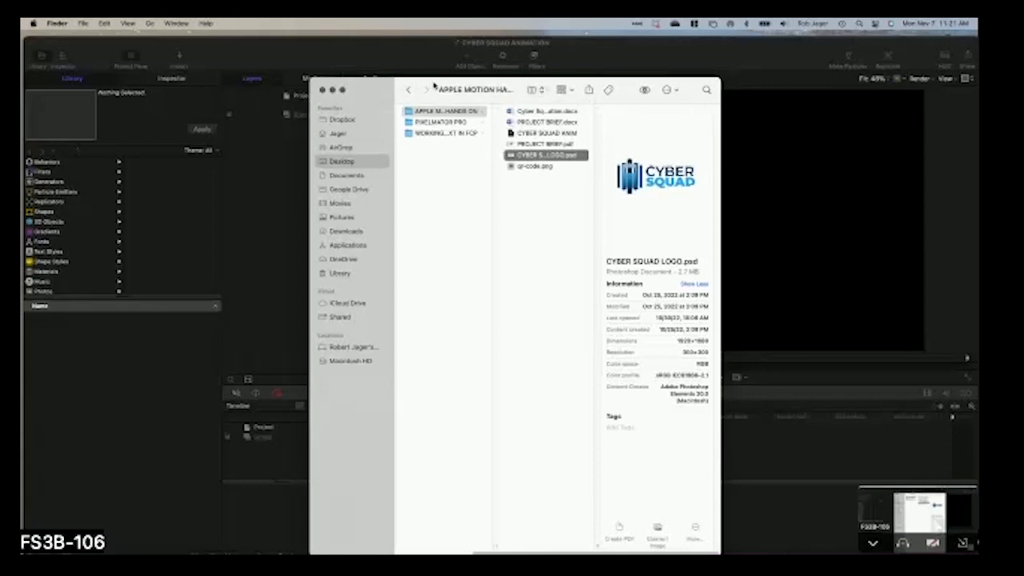
{"action": "left_click_drag", "start_coordinate": [436, 86], "coordinate": [590, 70]}
{"action": "left_click_drag", "start_coordinate": [669, 140], "coordinate": [326, 128]}
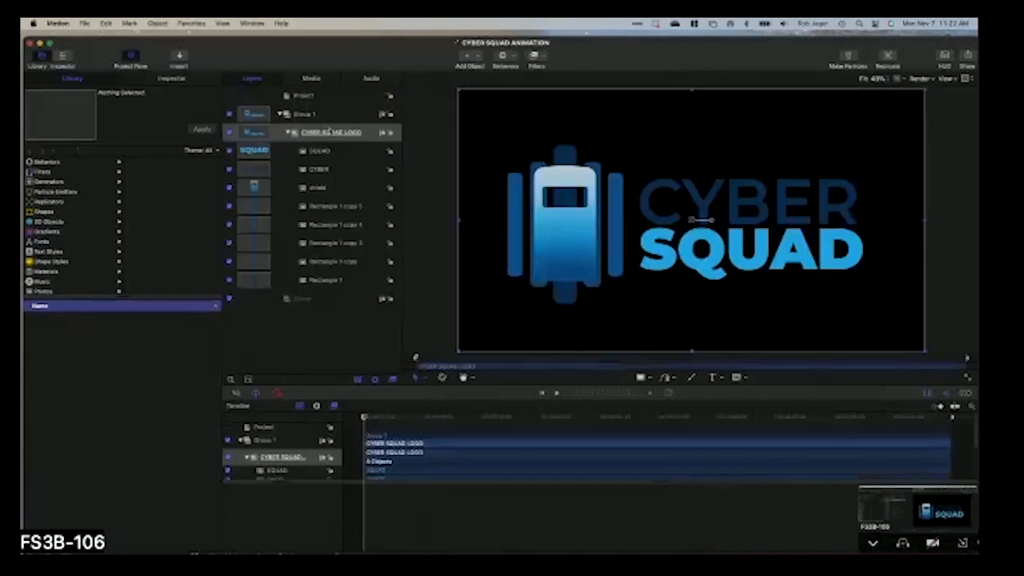
- Select the SQUAD, CYBER, shield and first two rectangle layers one by one to identify each logo part
{"action": "left_click", "coordinate": [319, 151]}
{"action": "left_click", "coordinate": [318, 169]}
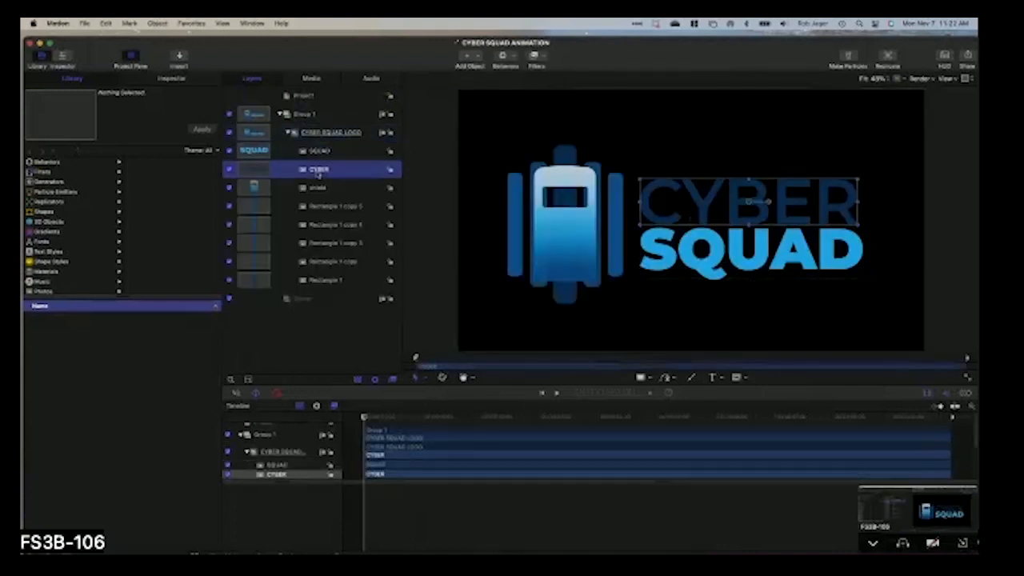
{"action": "left_click", "coordinate": [319, 187]}
{"action": "left_click", "coordinate": [319, 206]}
{"action": "left_click", "coordinate": [324, 225]}
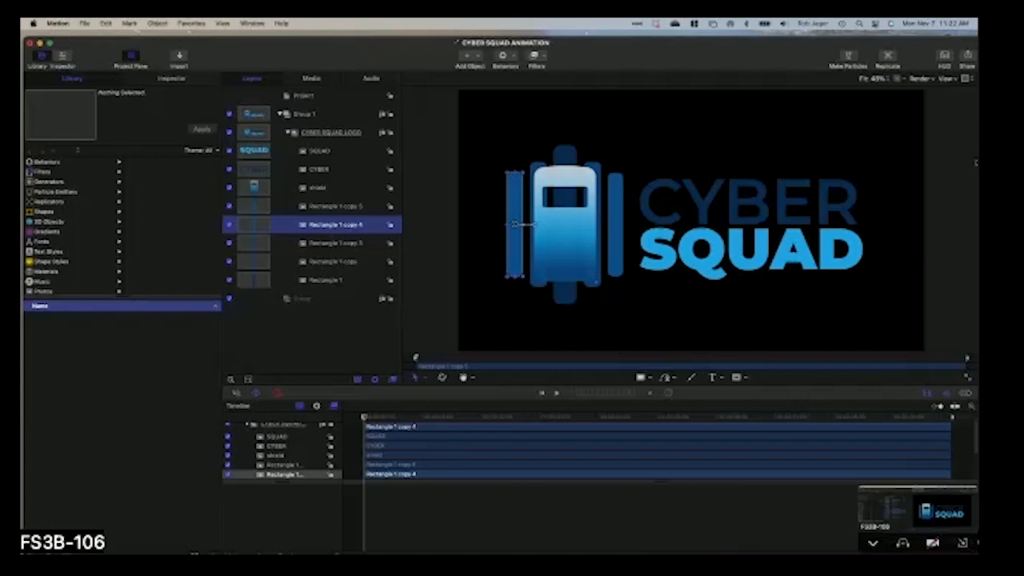
- Switch to Finder and preview PROJECT BRIEF.pdf to show the page with the asset download link and QR code
{"action": "left_click_drag", "start_coordinate": [977, 48], "coordinate": [699, 70]}
{"action": "key", "text": "space"}
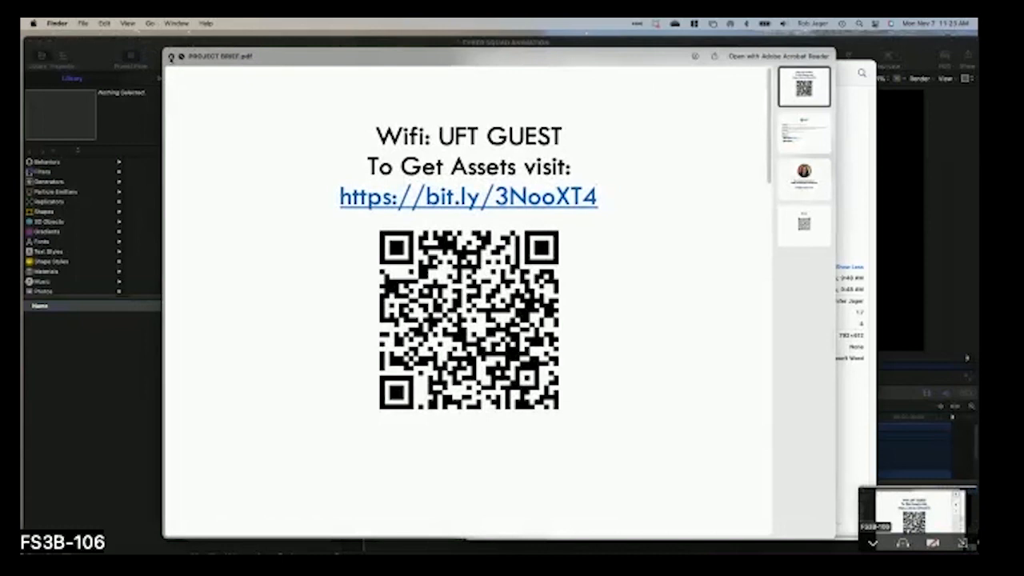
{"action": "left_click", "coordinate": [171, 57]}
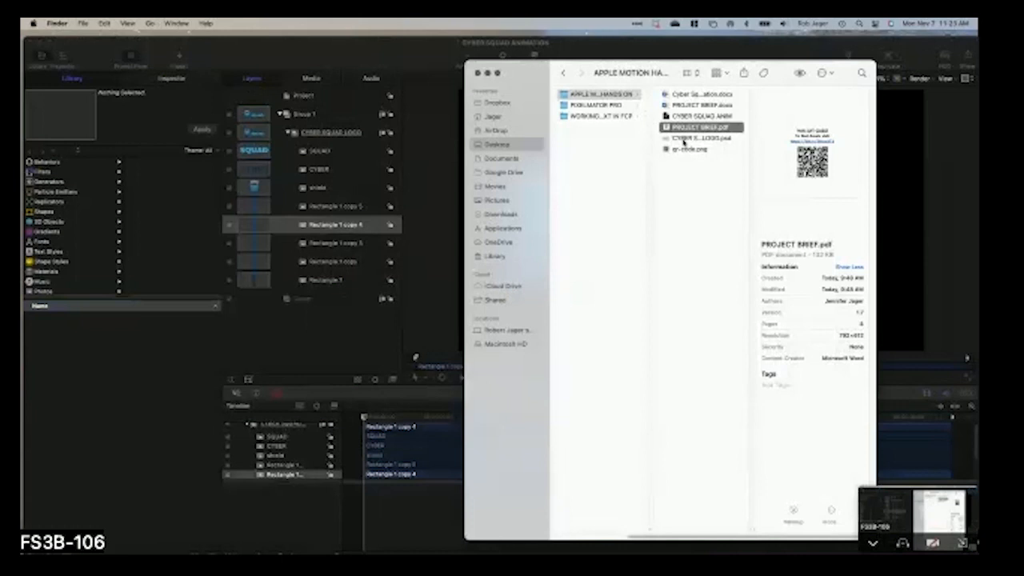
{"action": "key", "text": "space"}
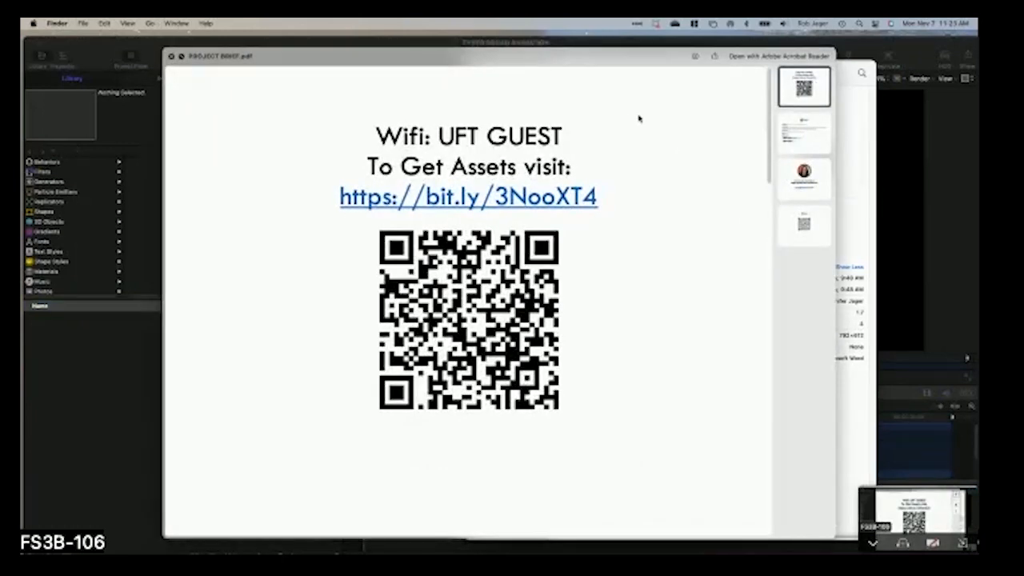
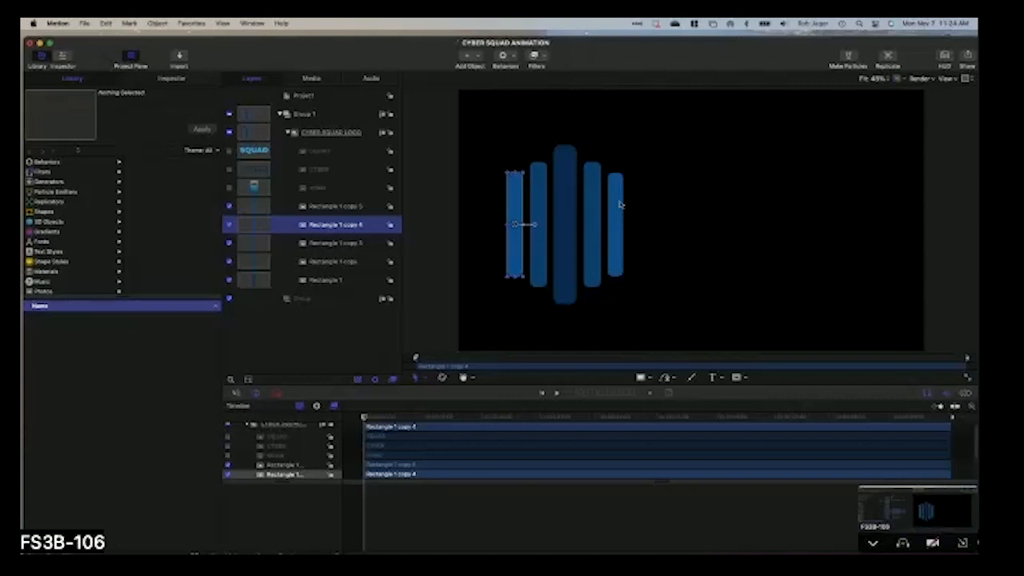
- Group the two outermost bars and the center bar (Rectangle 1 copy 5, Rectangle 1 copy 4 and Rectangle 1), and collapse the group
{"action": "left_click", "coordinate": [365, 208]}
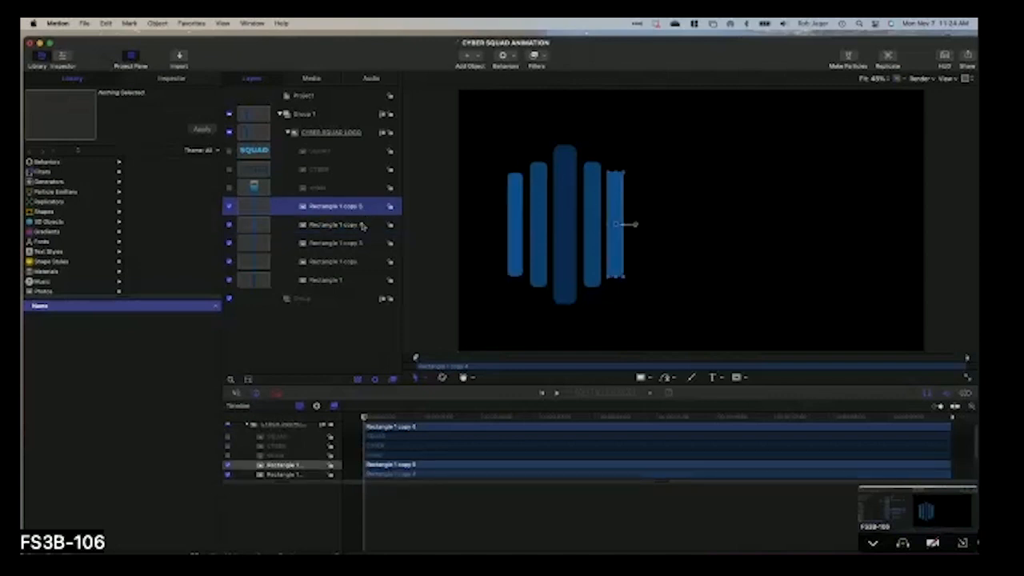
{"action": "left_click", "coordinate": [361, 227], "text": "shift"}
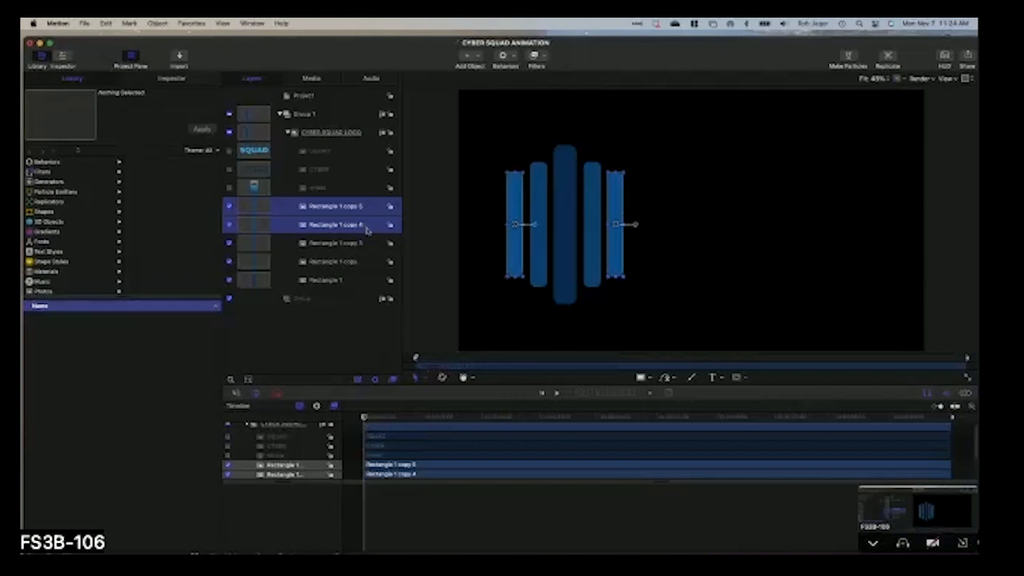
{"action": "left_click", "coordinate": [354, 281], "text": "super"}
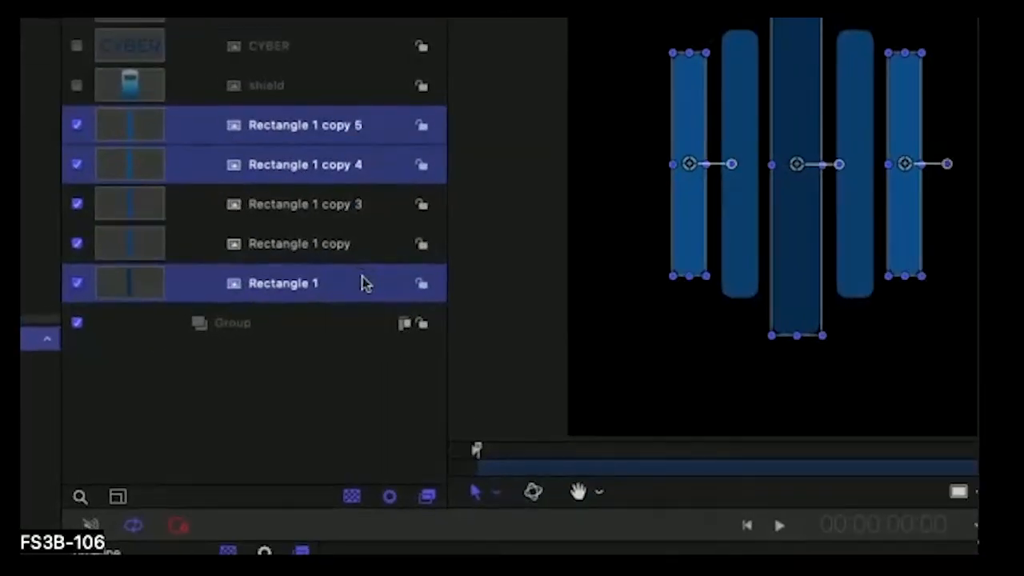
{"action": "right_click", "coordinate": [351, 174]}
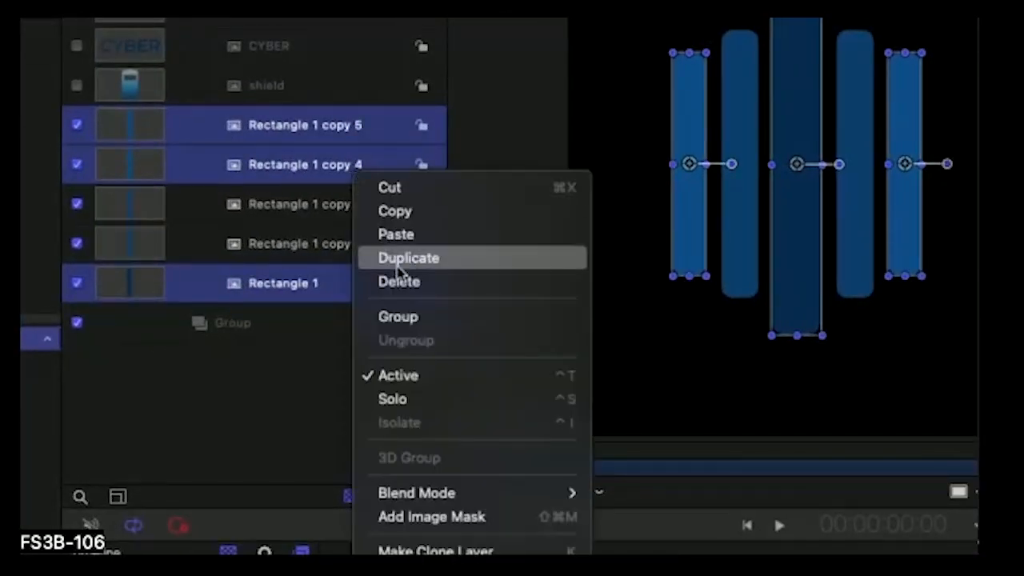
{"action": "left_click", "coordinate": [400, 320]}
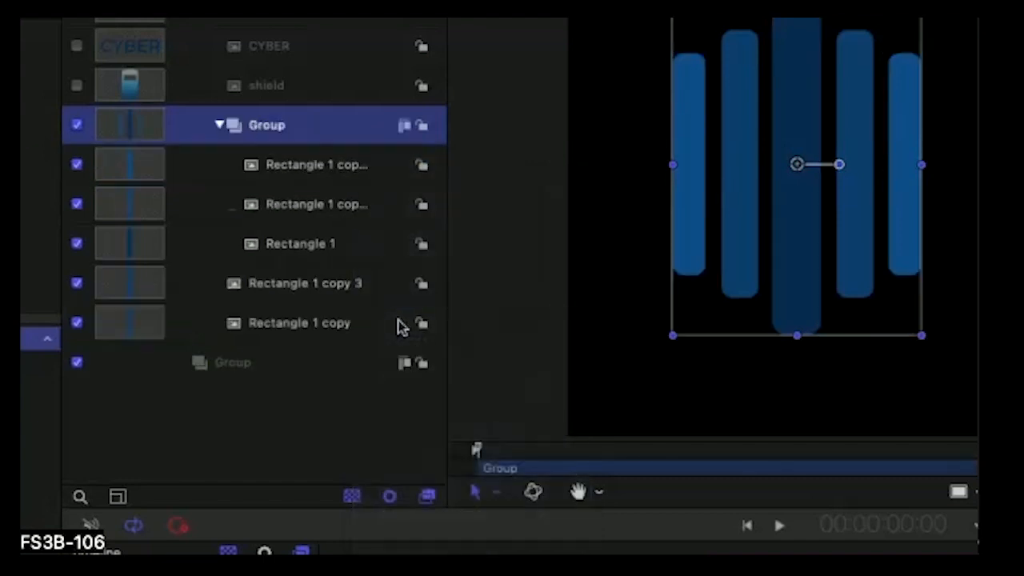
{"action": "left_click", "coordinate": [219, 125]}
{"action": "left_click", "coordinate": [218, 125]}
{"action": "left_click", "coordinate": [217, 125]}
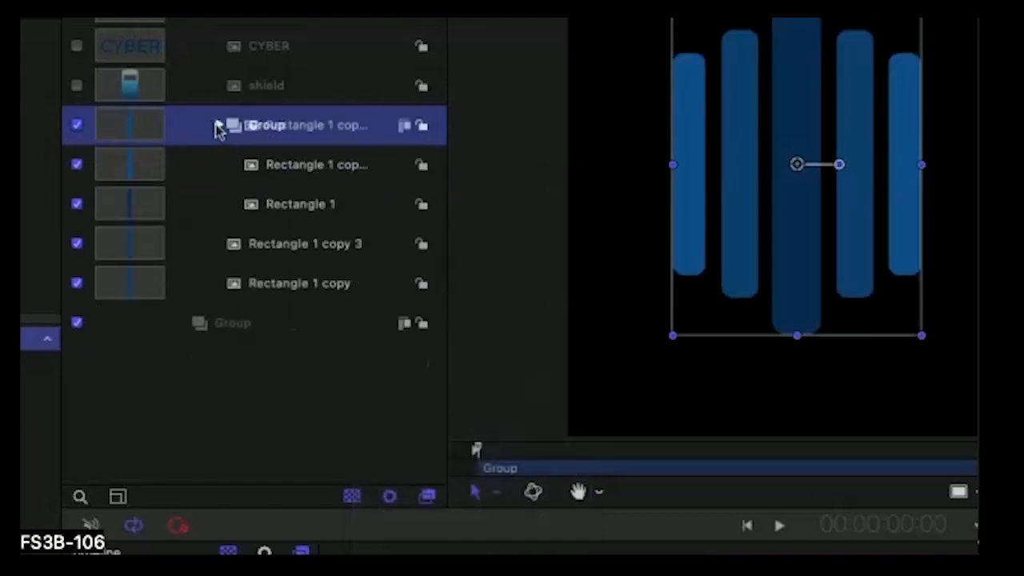
- Rename the group holding the two outermost bars and the center bar as 3 LINES, and collapse it
{"action": "left_click", "coordinate": [218, 125]}
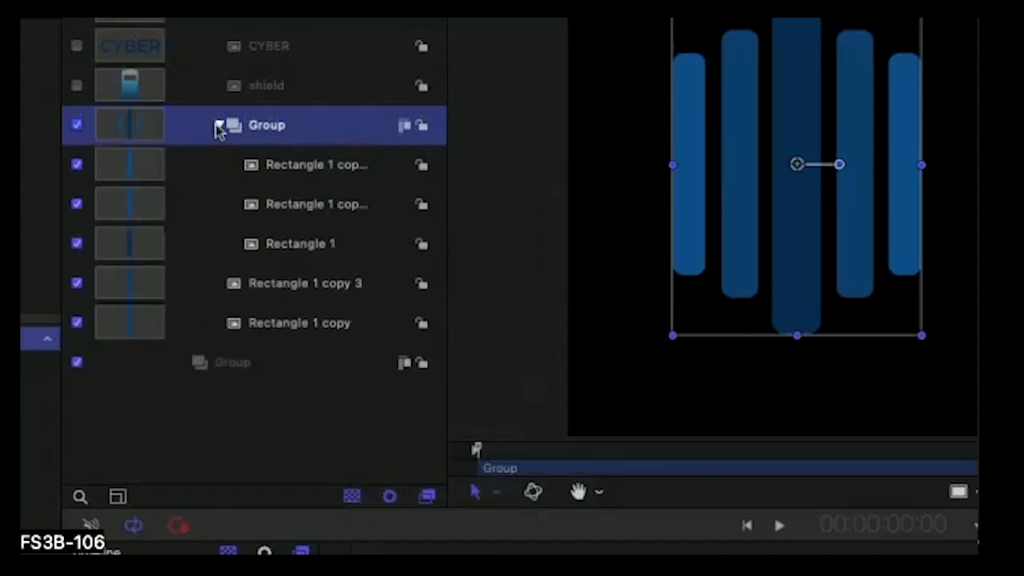
{"action": "double_click", "coordinate": [263, 126]}
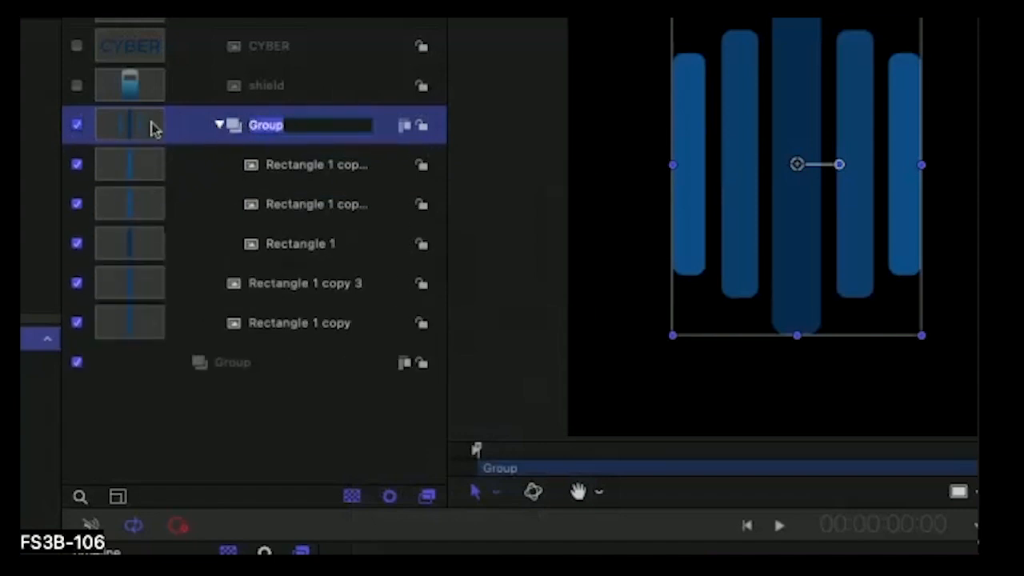
{"action": "type", "text": "3 line"}
{"action": "key", "text": "BackSpace"}
{"action": "key", "text": "BackSpace"}
{"action": "key", "text": "BackSpace"}
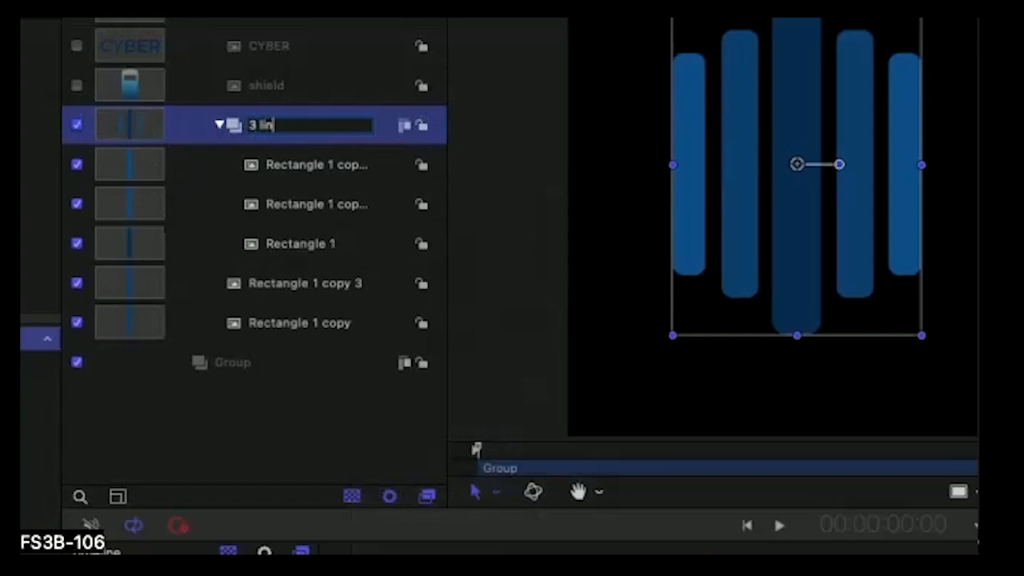
{"action": "key", "text": "BackSpace"}
{"action": "type", "text": "LINES"}
{"action": "key", "text": "Return"}
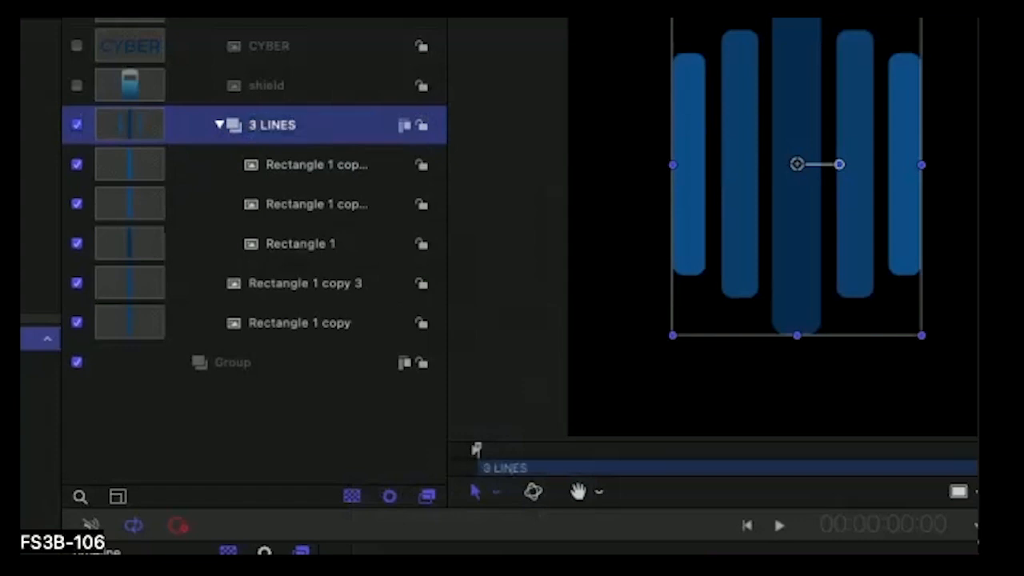
{"action": "left_click", "coordinate": [218, 127]}
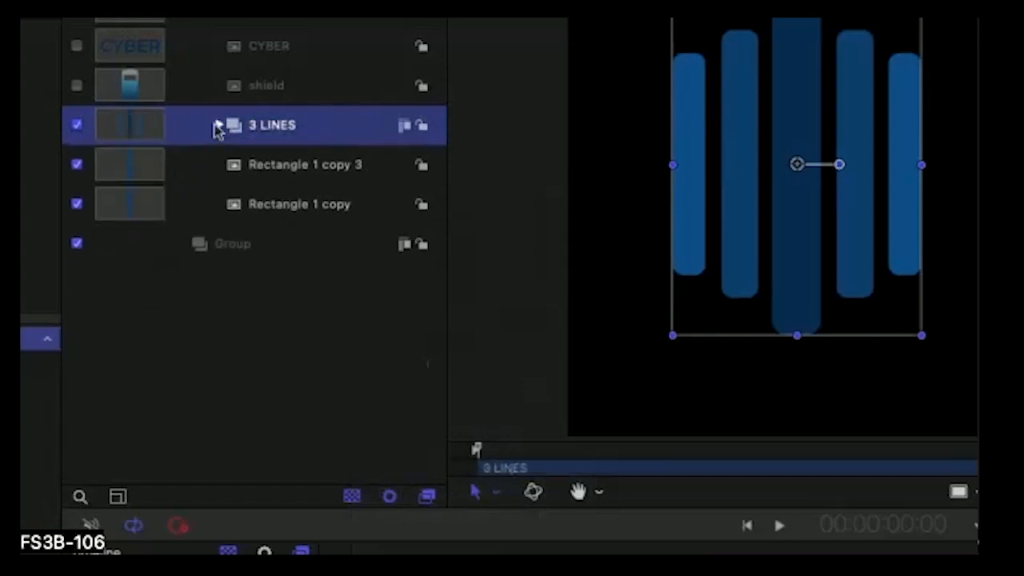
- Group the two remaining bars, Rectangle 1 copy 3 and Rectangle 1 copy
{"action": "left_click", "coordinate": [278, 178]}
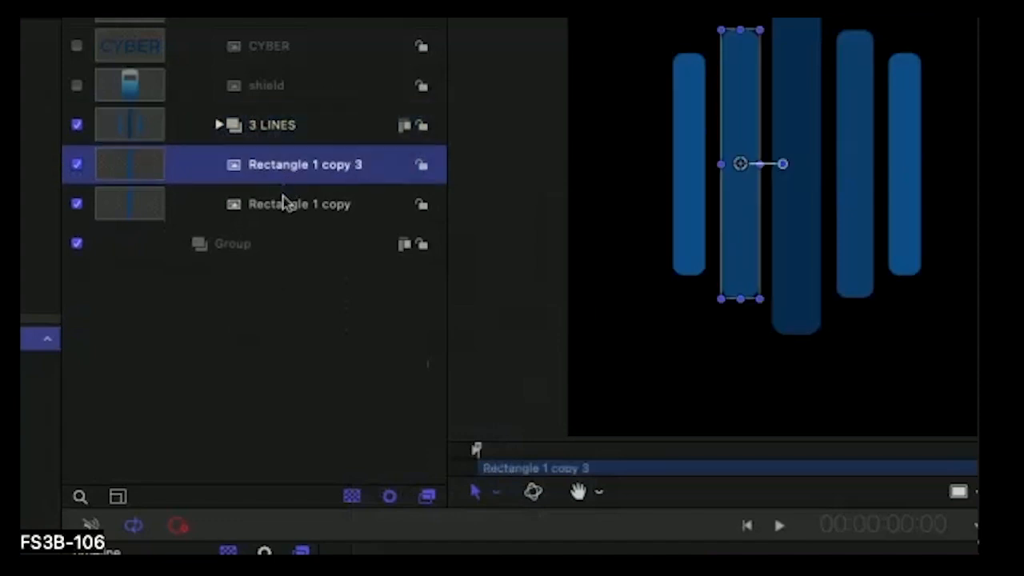
{"action": "left_click", "coordinate": [284, 204], "text": "shift"}
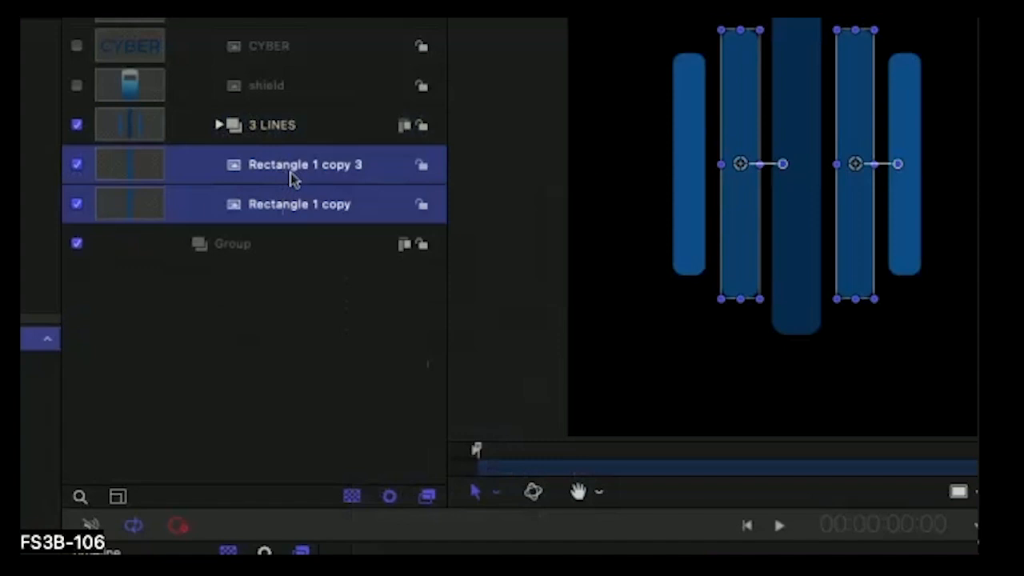
{"action": "right_click", "coordinate": [289, 172]}
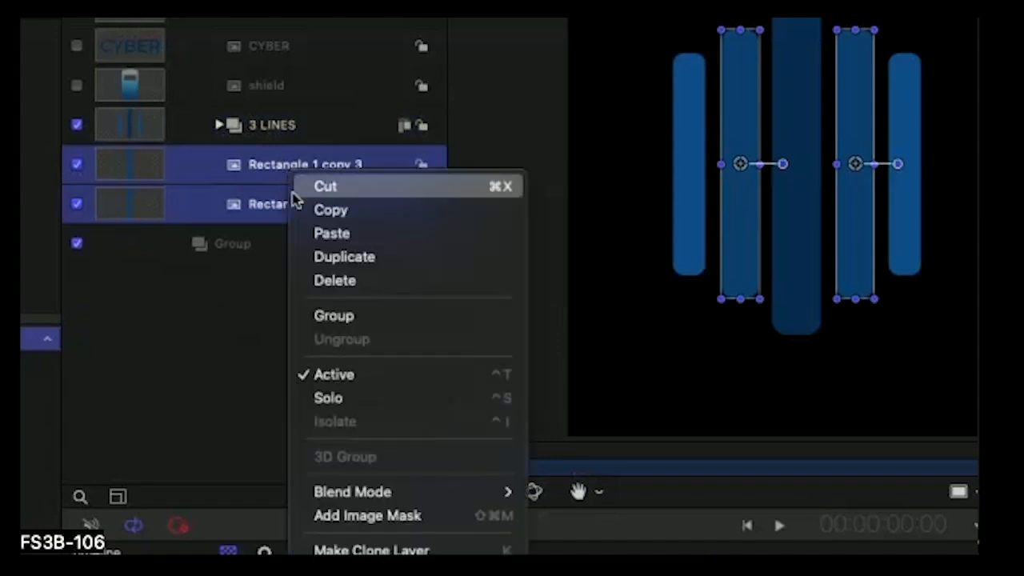
{"action": "left_click", "coordinate": [333, 314]}
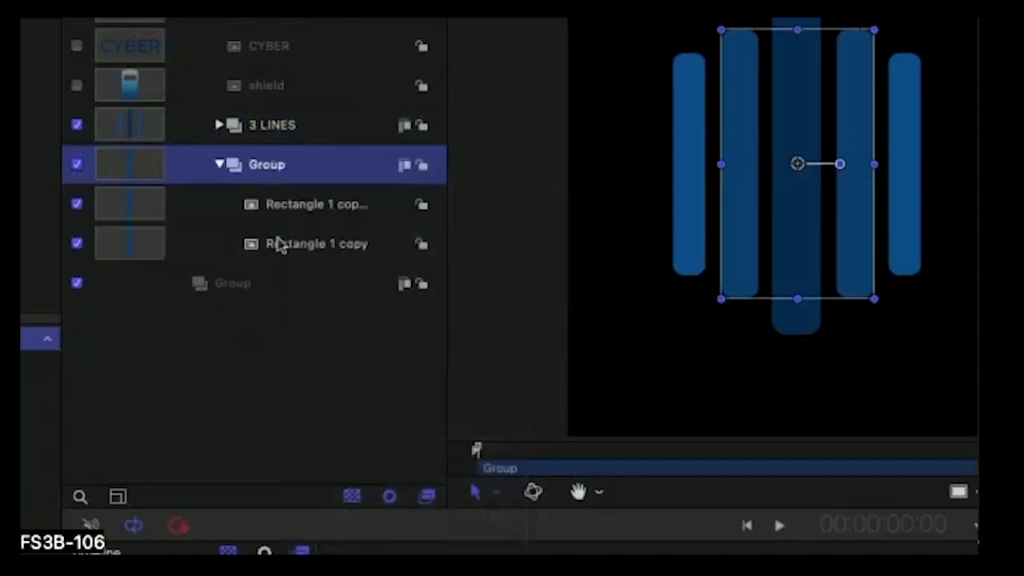
- Rename the new two-bar group as 2 LINES, collapse it and hide it
{"action": "double_click", "coordinate": [267, 166]}
{"action": "double_click", "coordinate": [269, 165]}
{"action": "type", "text": "2 LINES"}
{"action": "key", "text": "Return"}
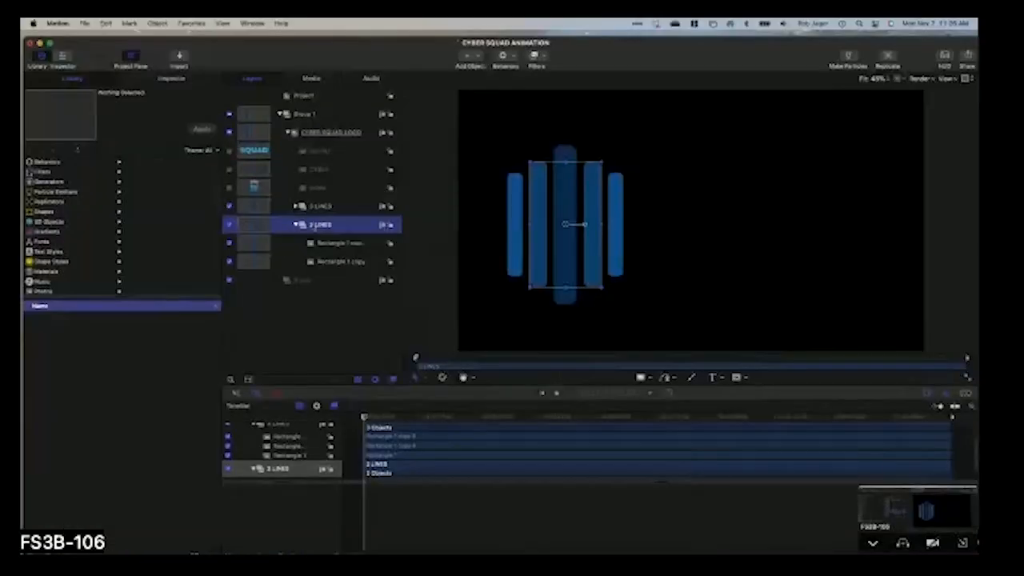
{"action": "left_click", "coordinate": [296, 225]}
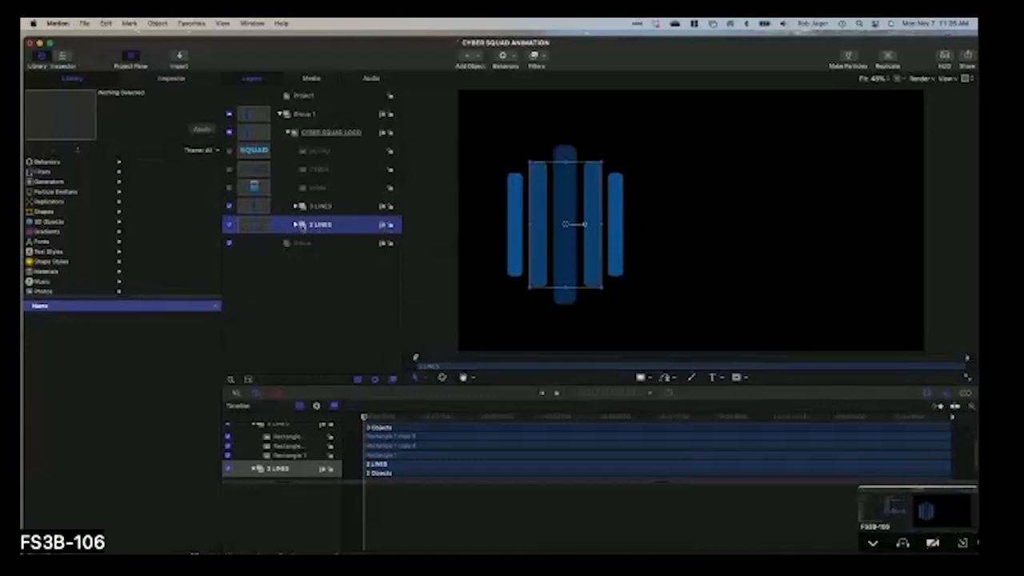
{"action": "left_click", "coordinate": [230, 225]}
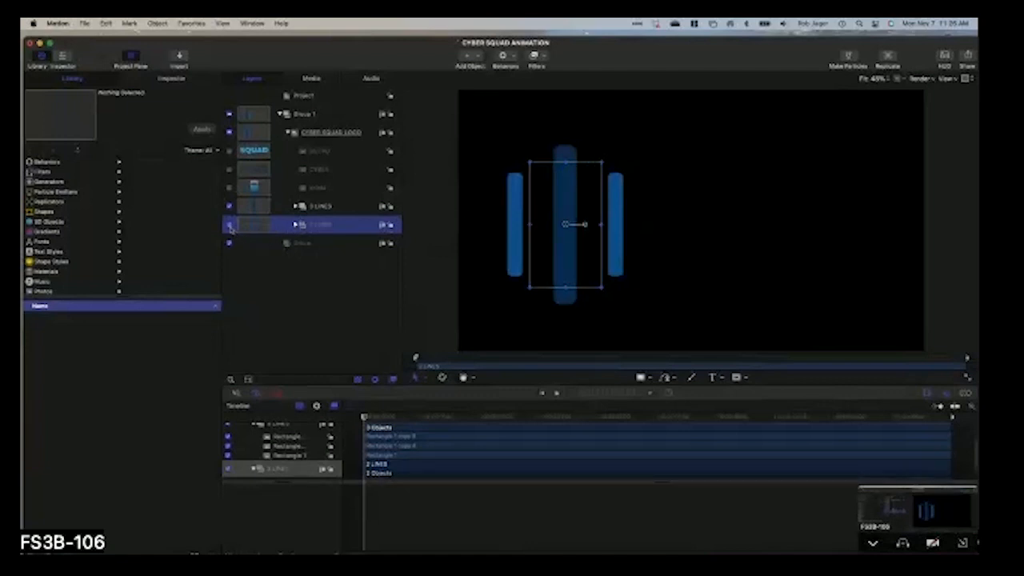
- With the 3 LINES group selected, browse the Parameter behaviors in the library and preview Overshoot and Exponential
{"action": "left_click", "coordinate": [352, 210]}
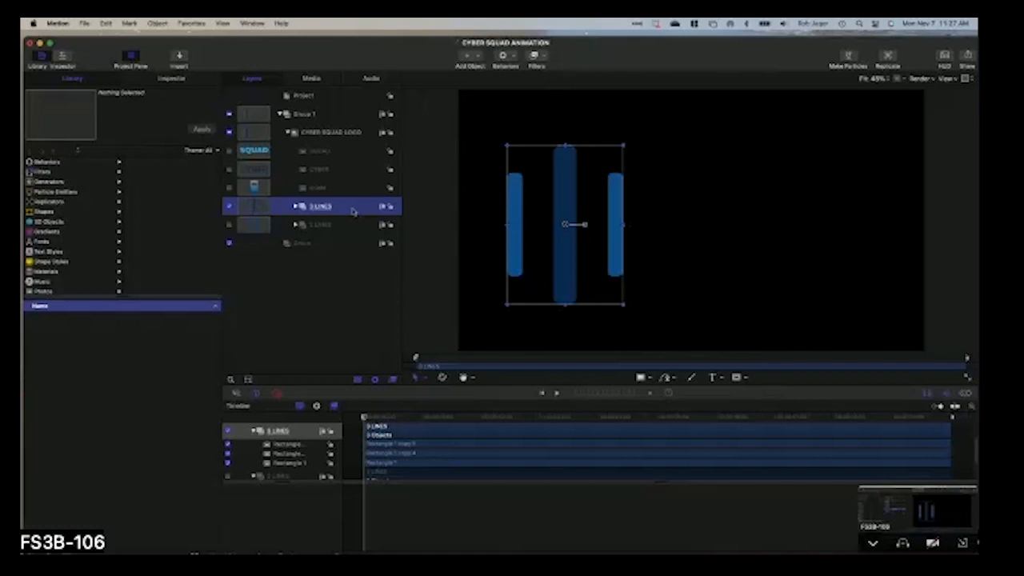
{"action": "left_click", "coordinate": [61, 162]}
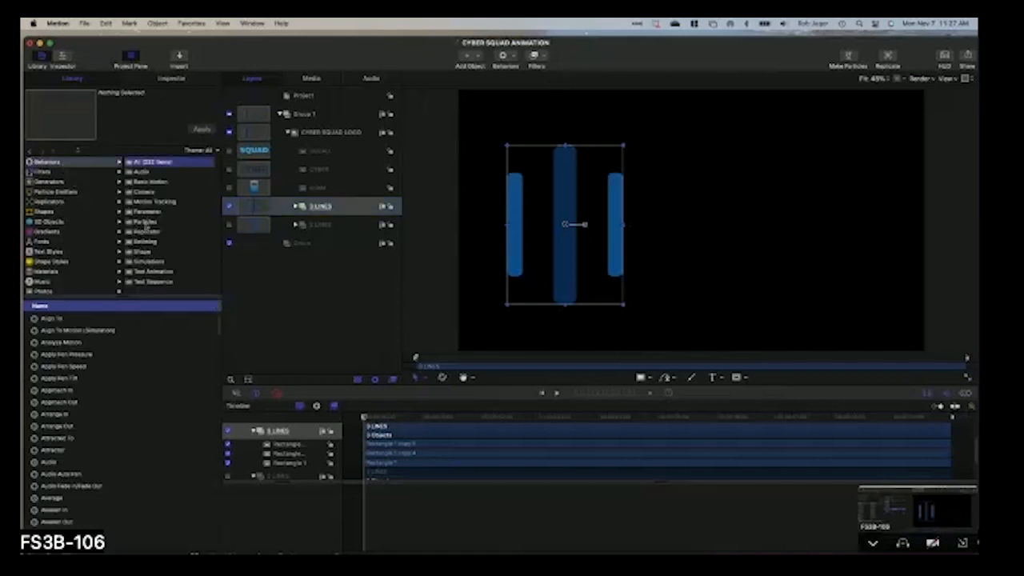
{"action": "left_click", "coordinate": [146, 212]}
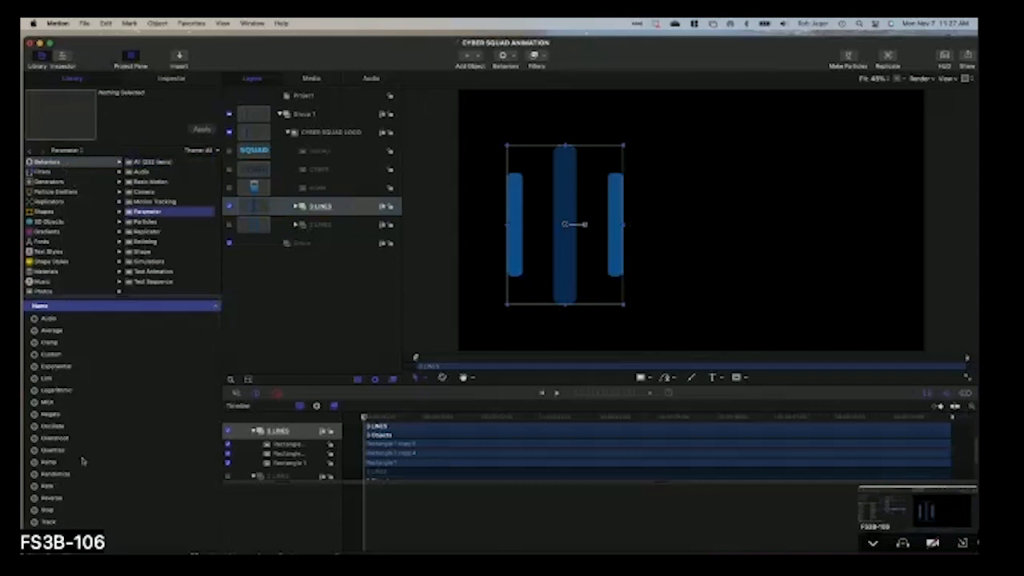
{"action": "left_click", "coordinate": [64, 440]}
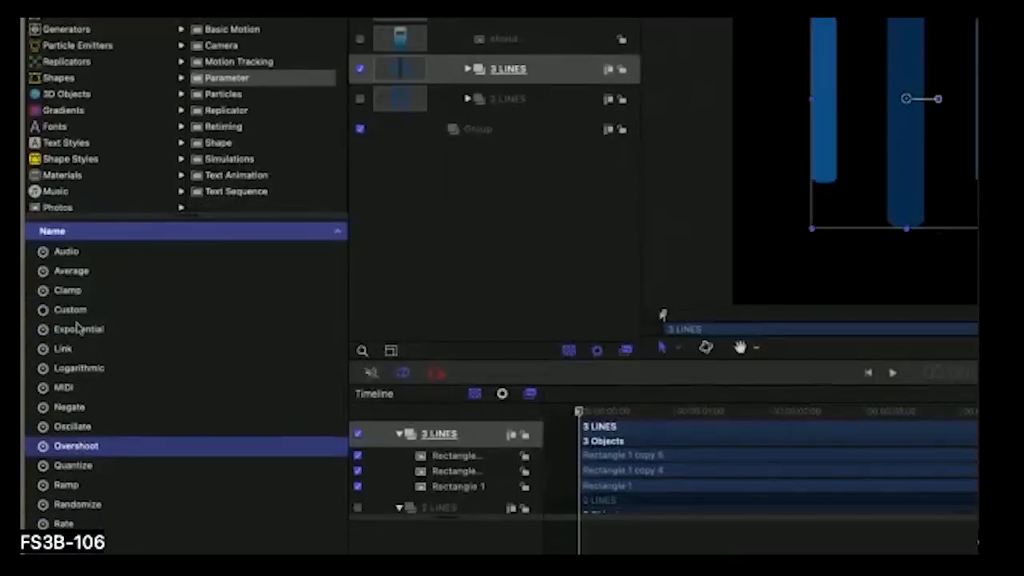
{"action": "left_click", "coordinate": [78, 474]}
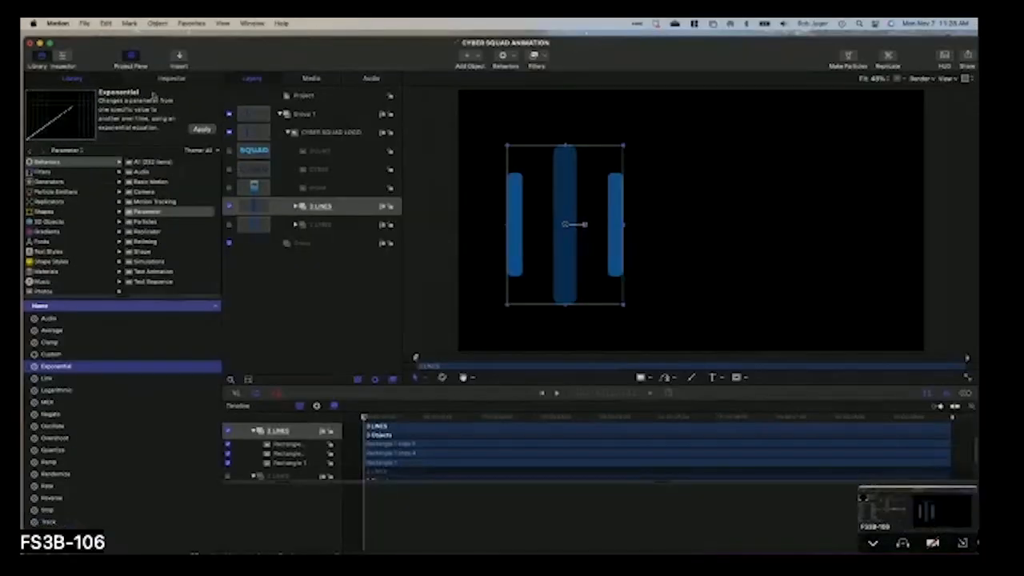
- Add the Exponential parameter behavior to the 3 LINES group
{"action": "left_click", "coordinate": [353, 206]}
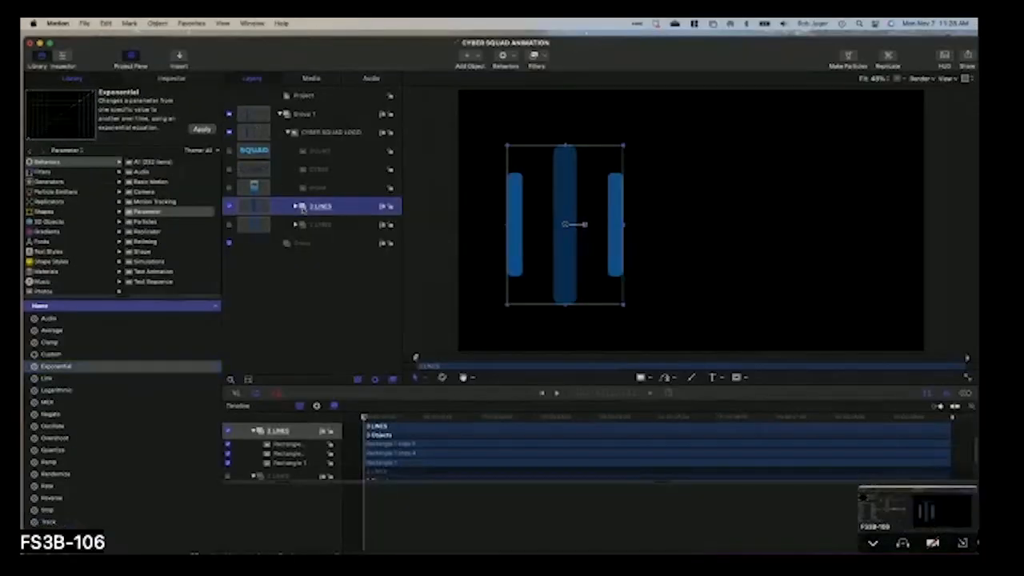
{"action": "double_click", "coordinate": [353, 205]}
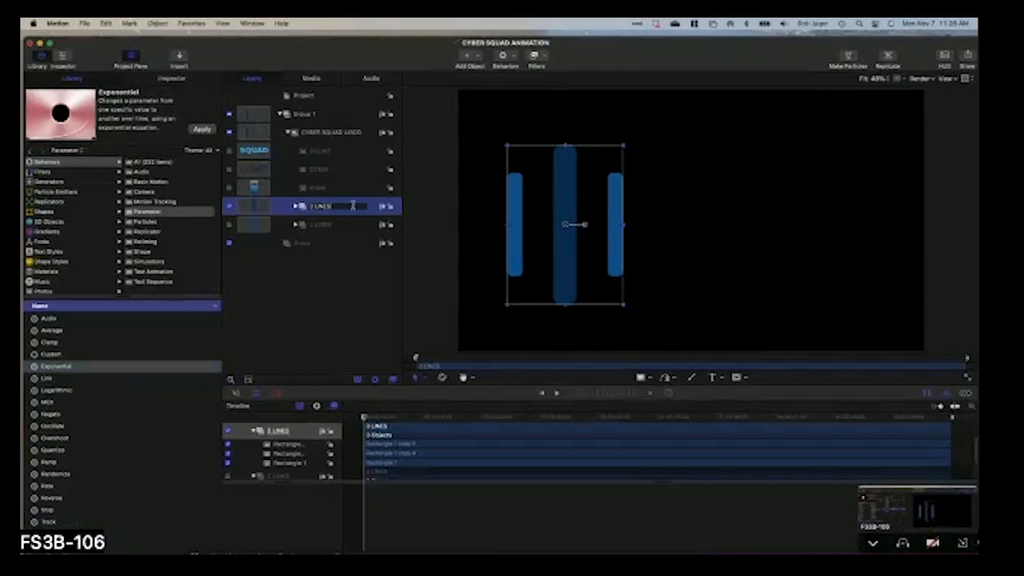
{"action": "left_click", "coordinate": [430, 163]}
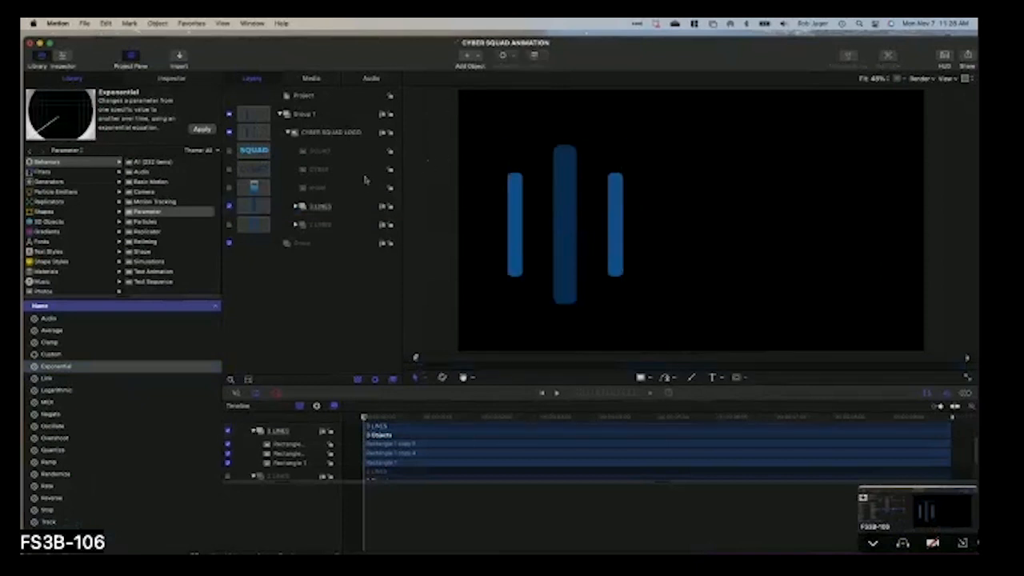
{"action": "left_click", "coordinate": [344, 206]}
{"action": "left_click", "coordinate": [503, 55]}
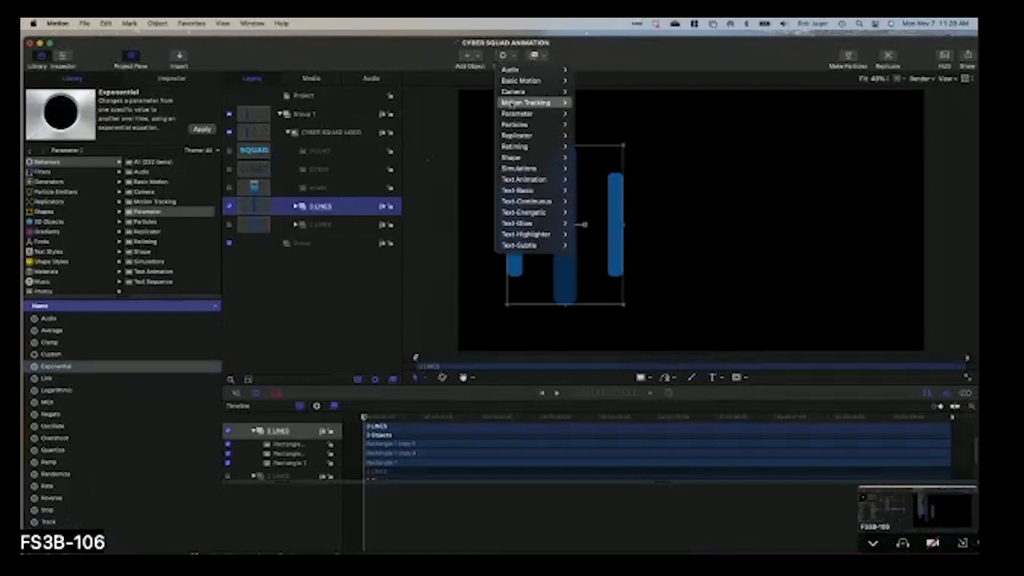
{"action": "mouse_move", "coordinate": [528, 114]}
{"action": "left_click", "coordinate": [599, 159]}
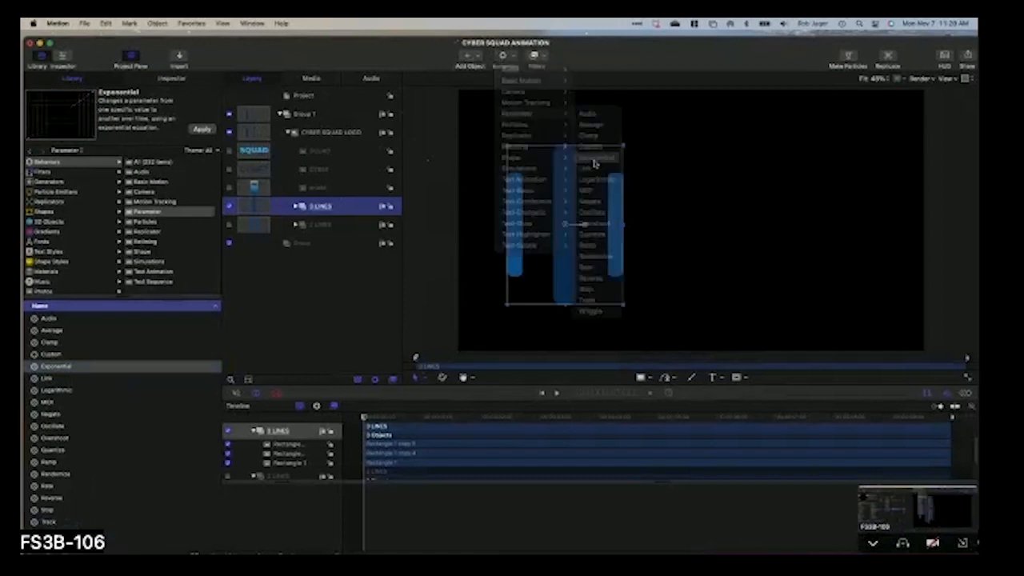
{"action": "left_click_drag", "start_coordinate": [44, 370], "coordinate": [75, 376]}
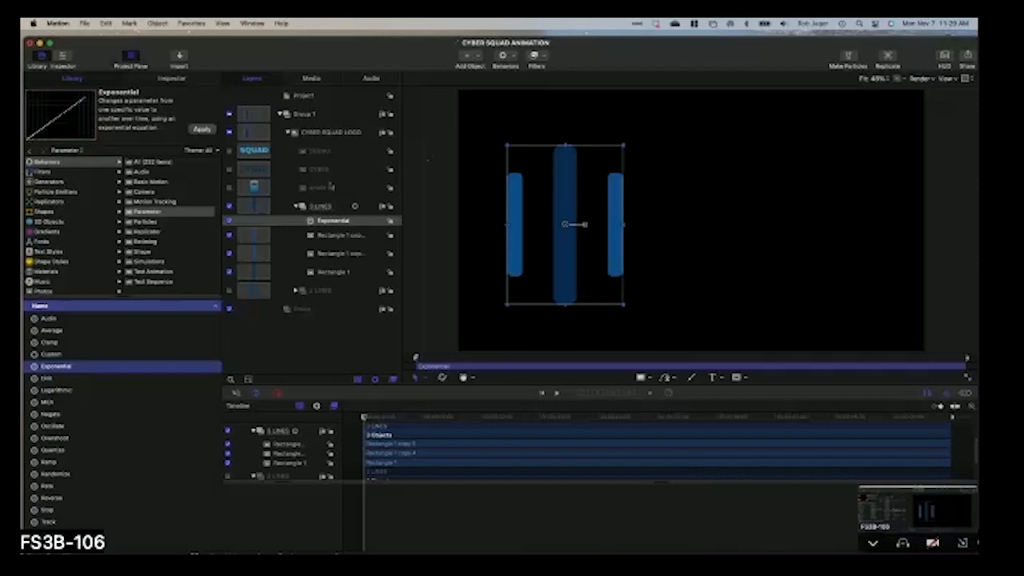
- Review the 3 LINES group's transform properties, and open the settings of its Exponential behavior
{"action": "left_click", "coordinate": [331, 207]}
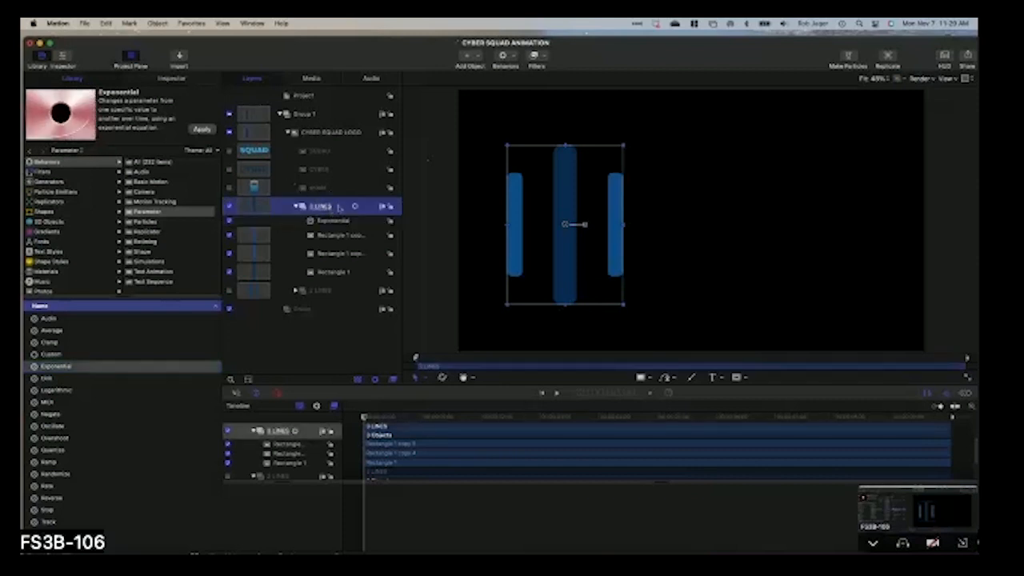
{"action": "left_click", "coordinate": [176, 80]}
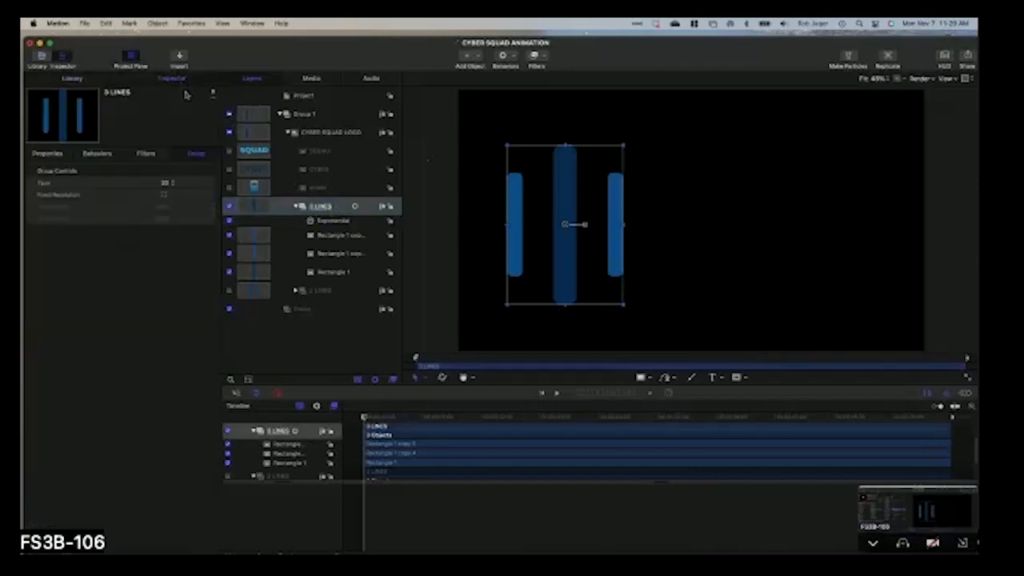
{"action": "left_click", "coordinate": [47, 154]}
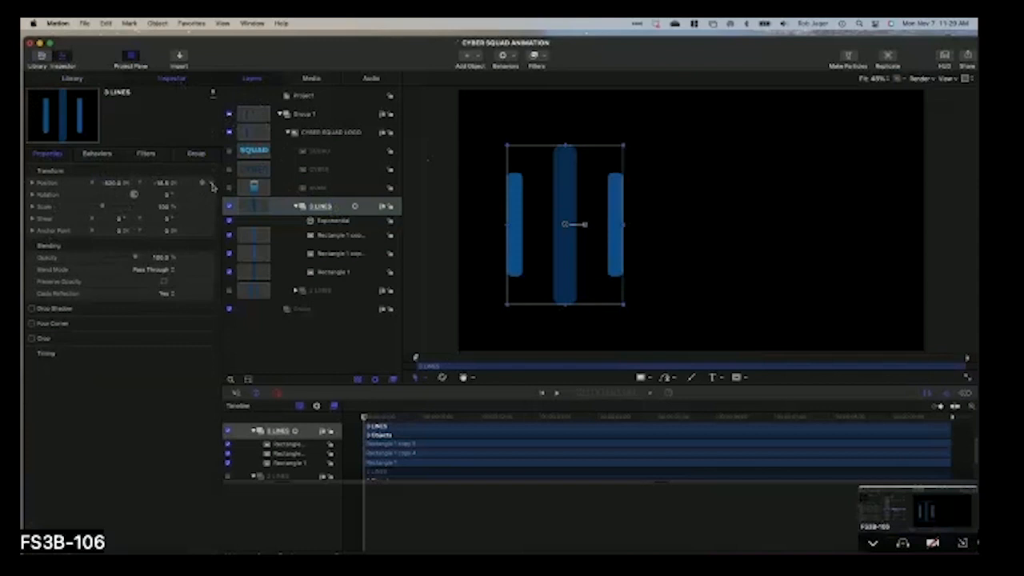
{"action": "left_click", "coordinate": [212, 184]}
{"action": "left_click", "coordinate": [150, 356]}
{"action": "left_click", "coordinate": [322, 207]}
{"action": "left_click", "coordinate": [329, 221]}
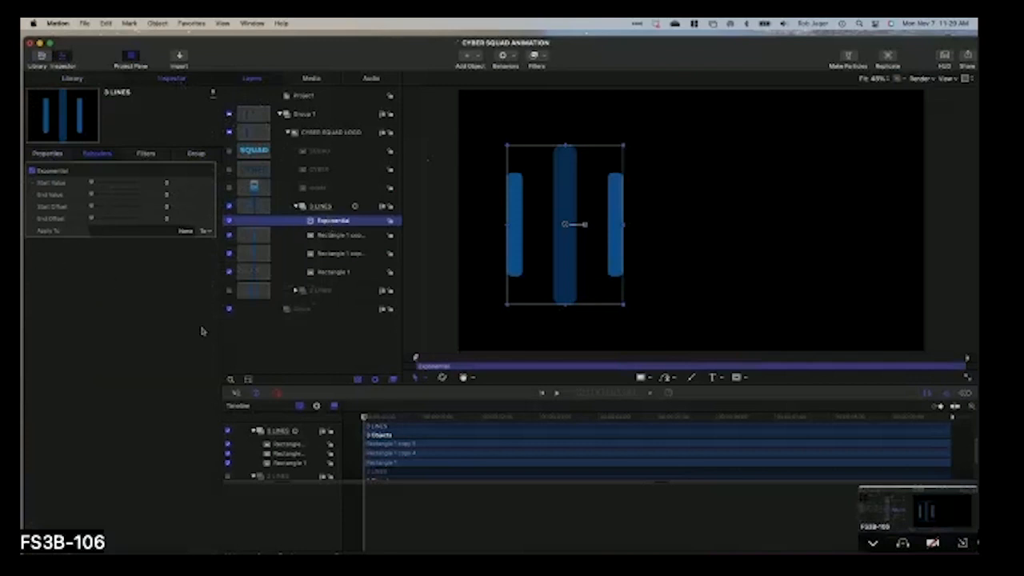
- Apply the Exponential behavior to the Transform Rotation Z parameter of the 3 LINES group
{"action": "left_click", "coordinate": [389, 419]}
{"action": "left_click_drag", "start_coordinate": [390, 419], "coordinate": [398, 489]}
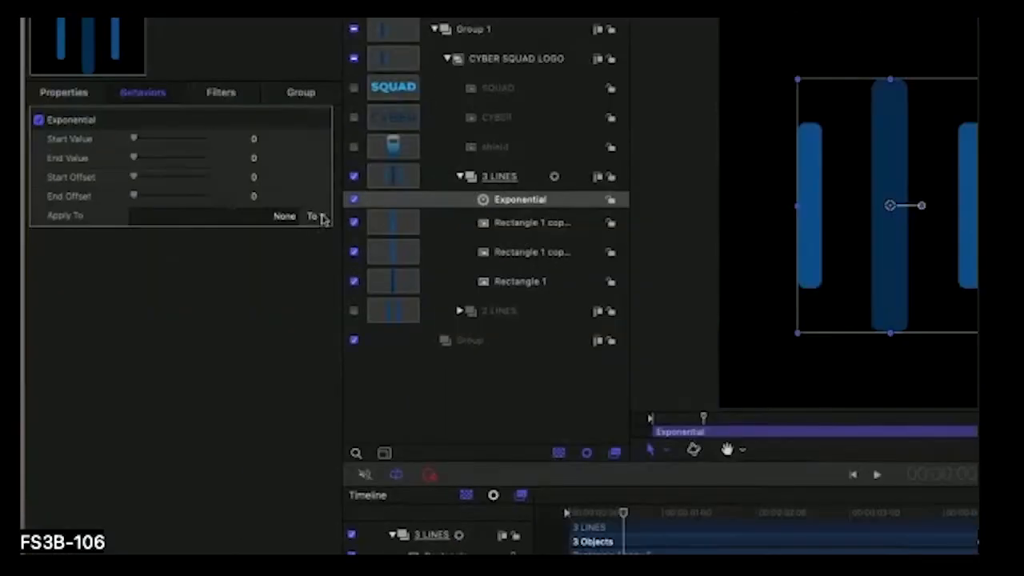
{"action": "left_click", "coordinate": [207, 232]}
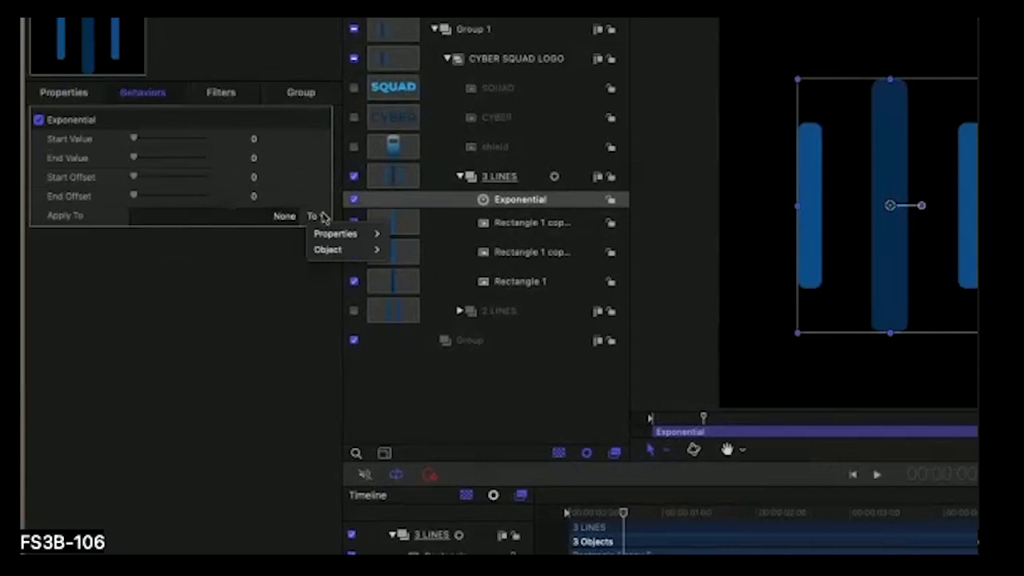
{"action": "mouse_move", "coordinate": [330, 234]}
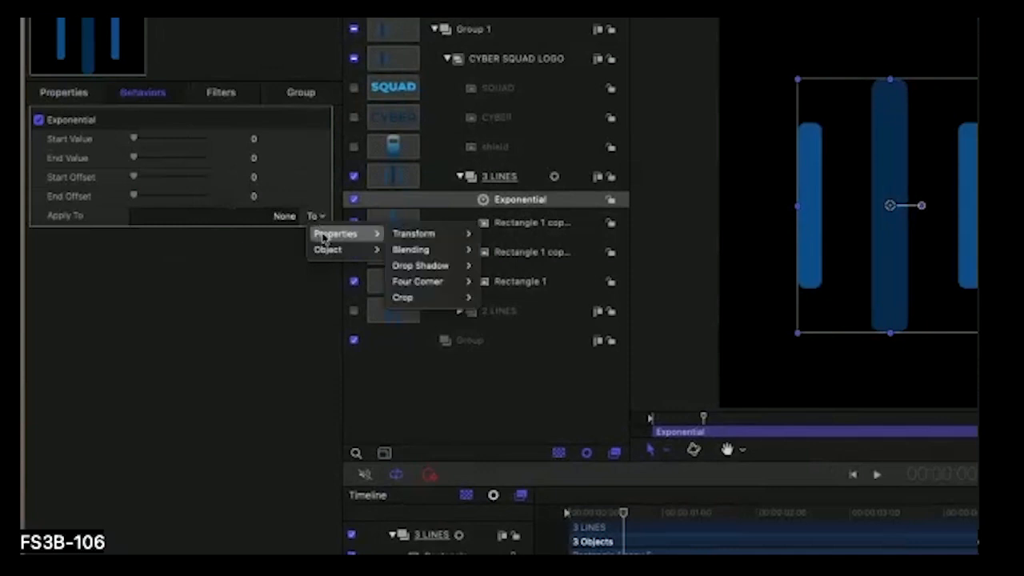
{"action": "mouse_move", "coordinate": [407, 238]}
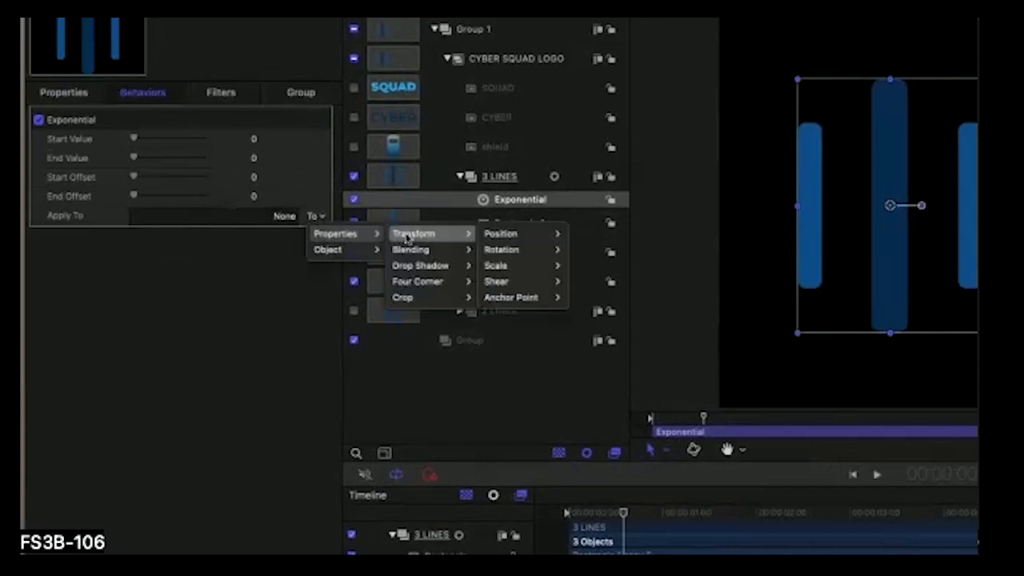
{"action": "mouse_move", "coordinate": [499, 252]}
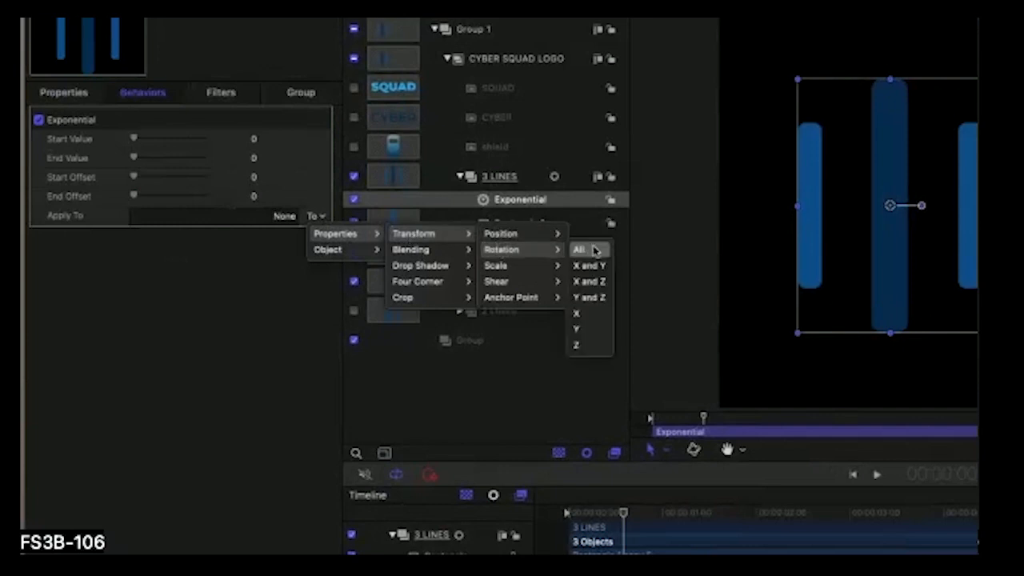
{"action": "left_click", "coordinate": [593, 352]}
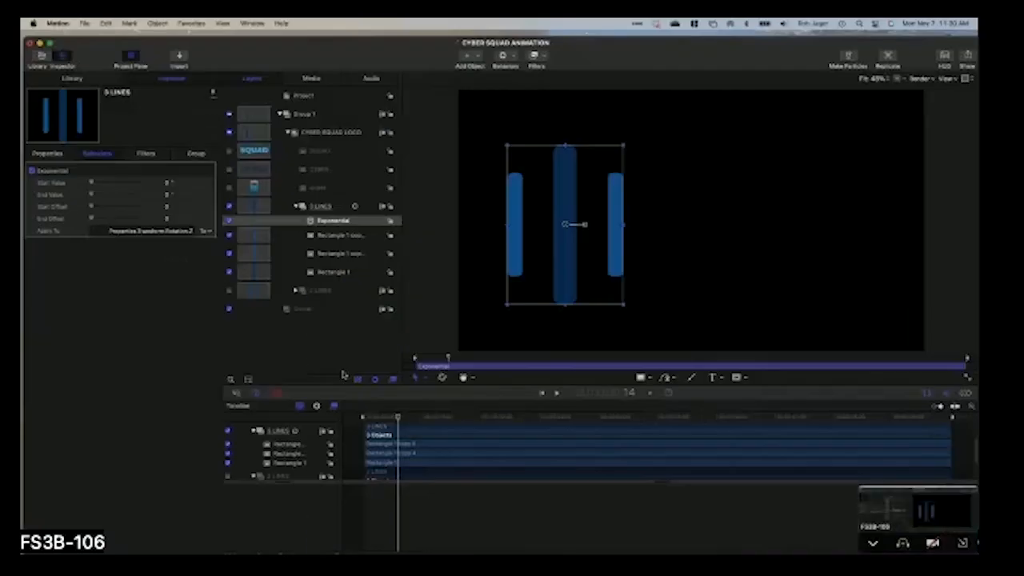
- Scrub through the first two seconds of the timeline, and return the playhead to the start
{"action": "left_click_drag", "start_coordinate": [398, 417], "coordinate": [372, 456]}
{"action": "left_click_drag", "start_coordinate": [430, 419], "coordinate": [494, 416]}
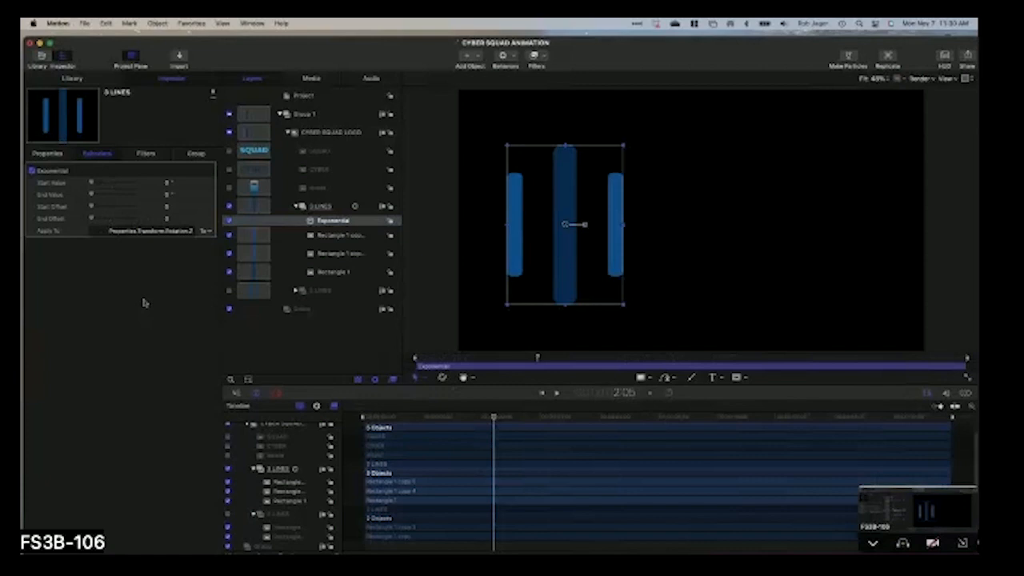
{"action": "left_click_drag", "start_coordinate": [452, 419], "coordinate": [321, 443]}
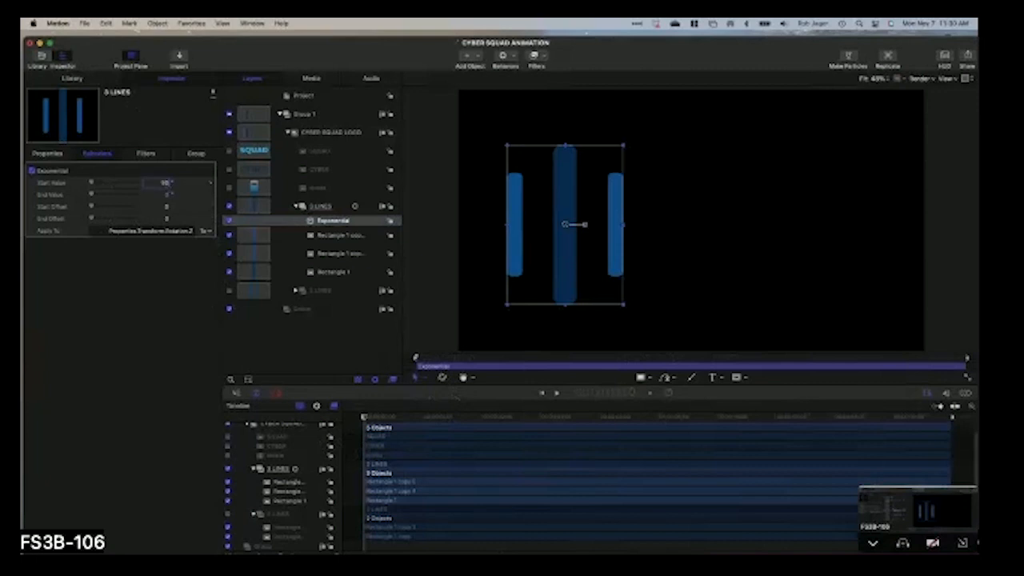
- Set the Exponential behavior's Start Value to 90° for the 3 LINES group, and show behaviors in the timeline
{"action": "key", "text": "Return"}
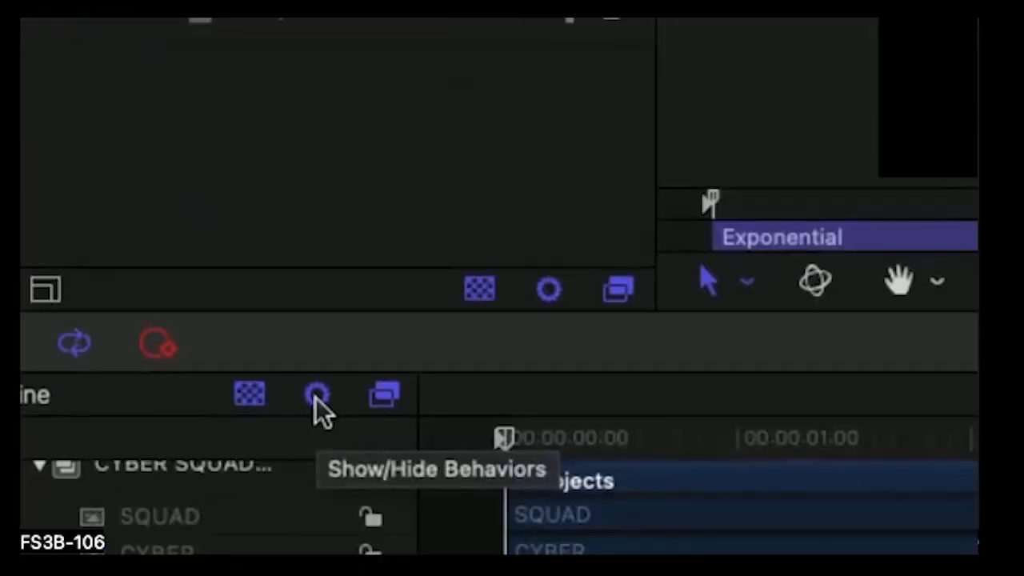
{"action": "left_click", "coordinate": [317, 400]}
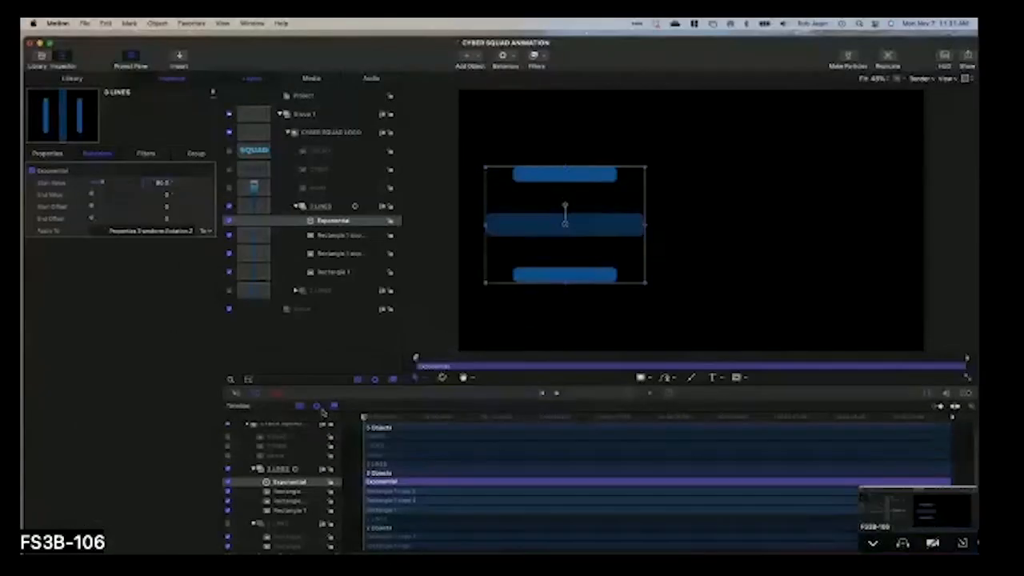
- Scrub back and forth through the timeline to examine how the 3 LINES group rotates over its full duration
{"action": "left_click_drag", "start_coordinate": [401, 417], "coordinate": [888, 437]}
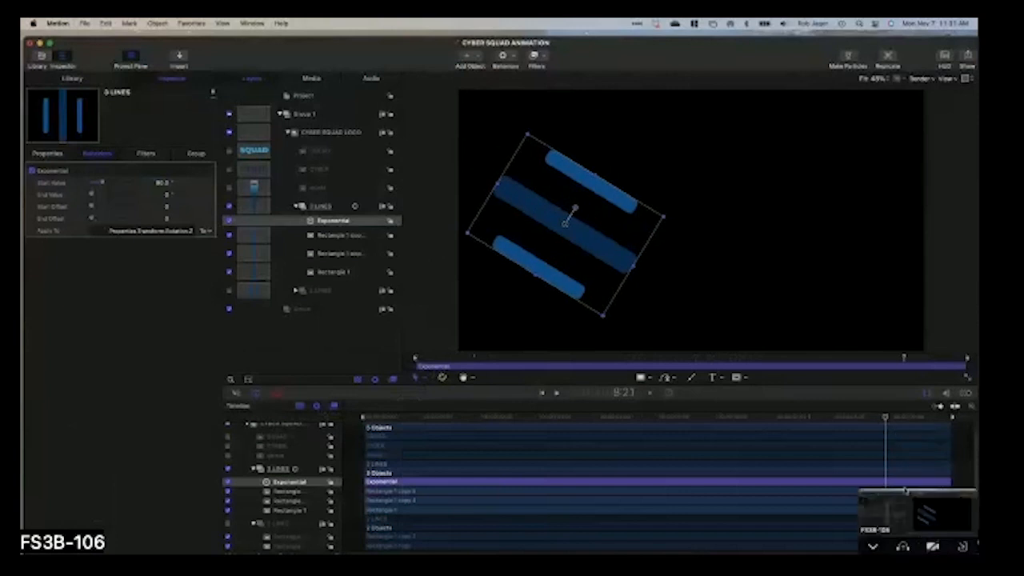
{"action": "left_click", "coordinate": [904, 491]}
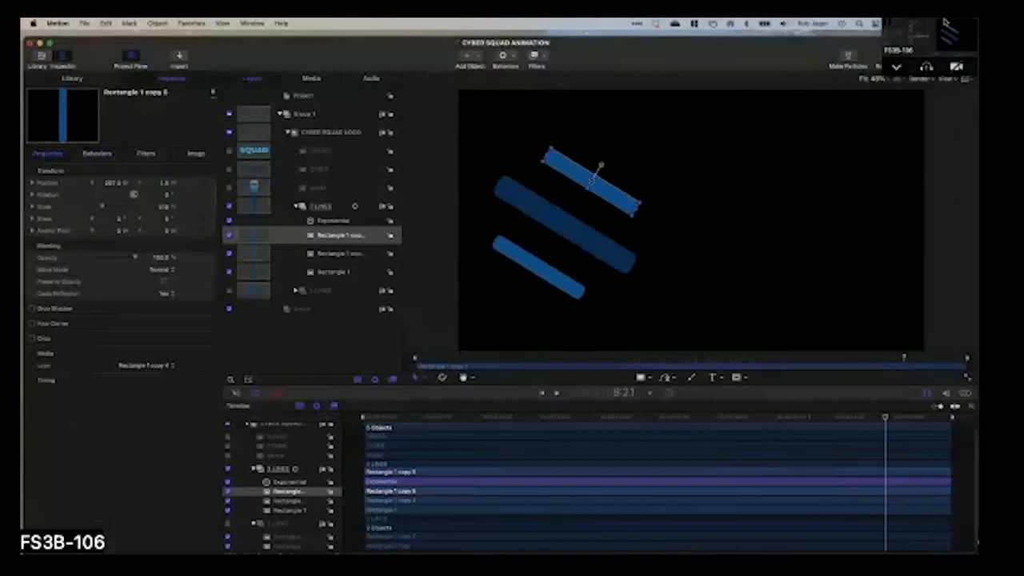
{"action": "left_click_drag", "start_coordinate": [852, 417], "coordinate": [915, 441]}
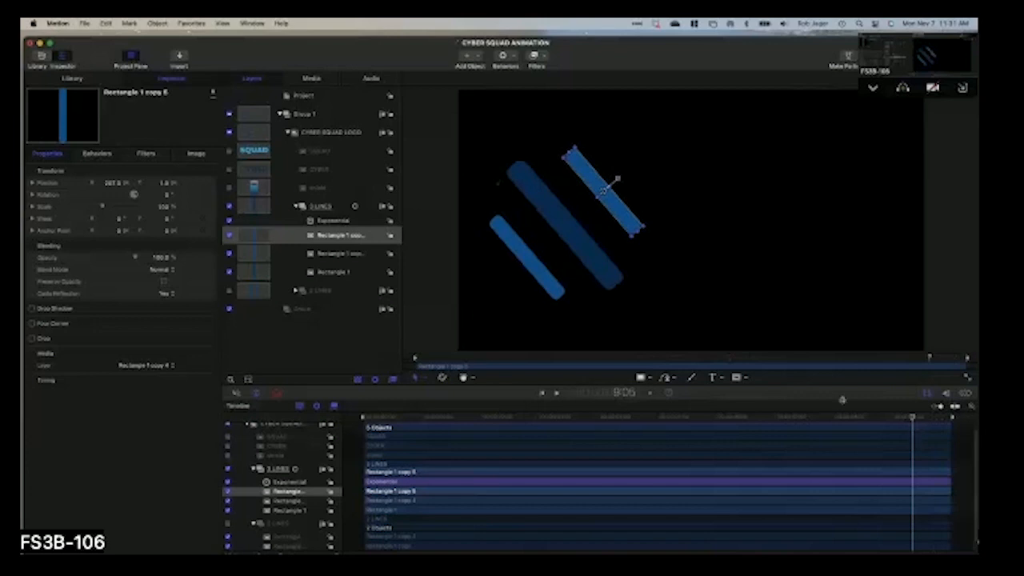
{"action": "left_click_drag", "start_coordinate": [441, 419], "coordinate": [839, 417]}
{"action": "left_click_drag", "start_coordinate": [726, 450], "coordinate": [442, 472]}
- Trim the end of the 3 LINES group's Exponential behavior to frame 13, and play the animation from the start
{"action": "left_click_drag", "start_coordinate": [430, 420], "coordinate": [397, 428]}
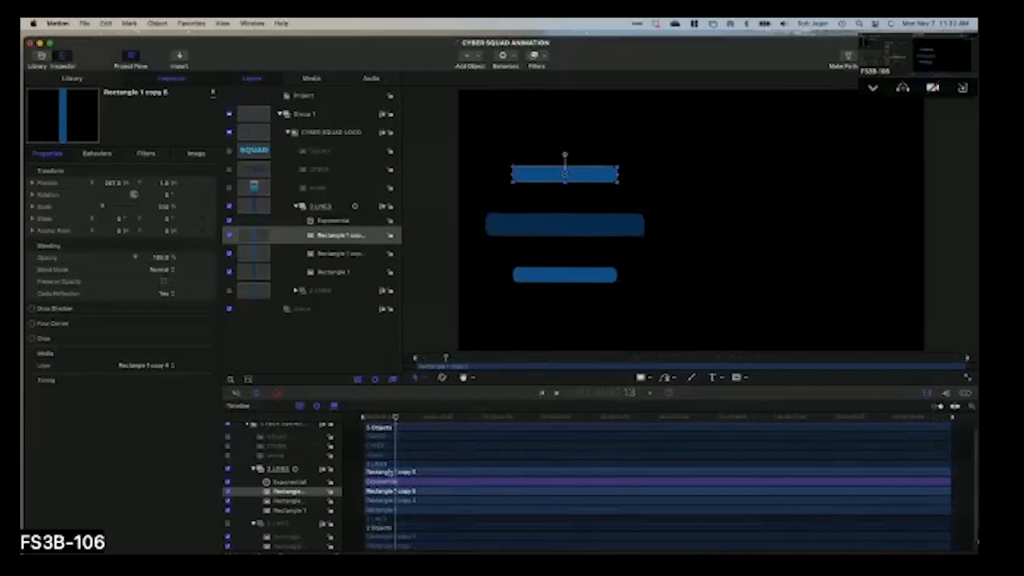
{"action": "left_click", "coordinate": [400, 482]}
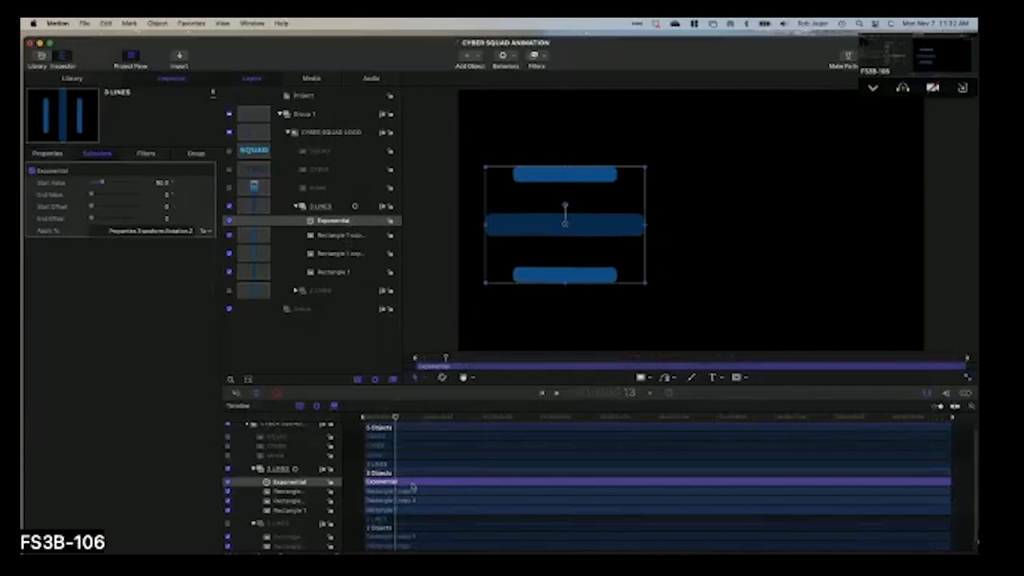
{"action": "key", "text": "o"}
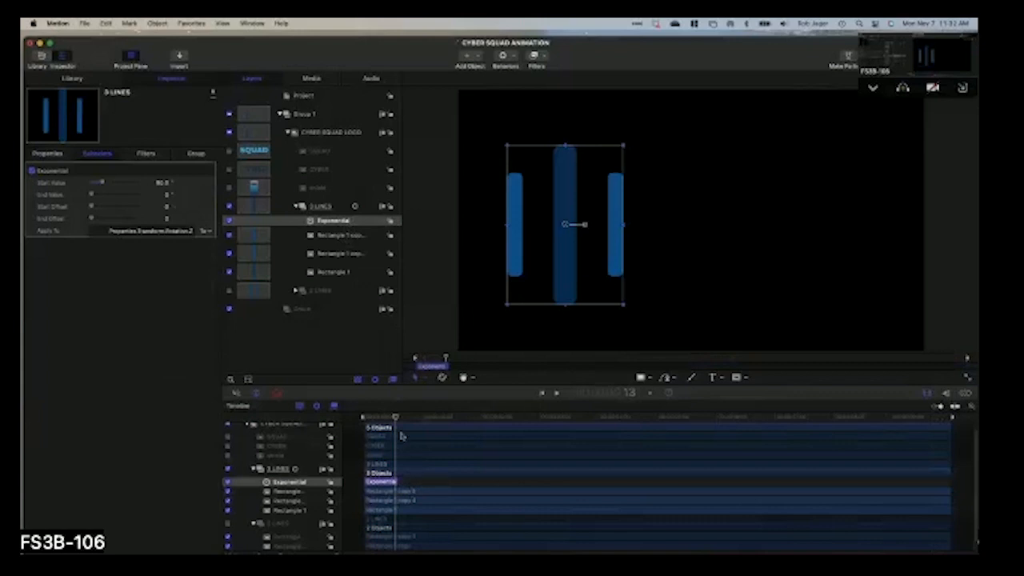
{"action": "key", "text": "Home"}
{"action": "key", "text": "space"}
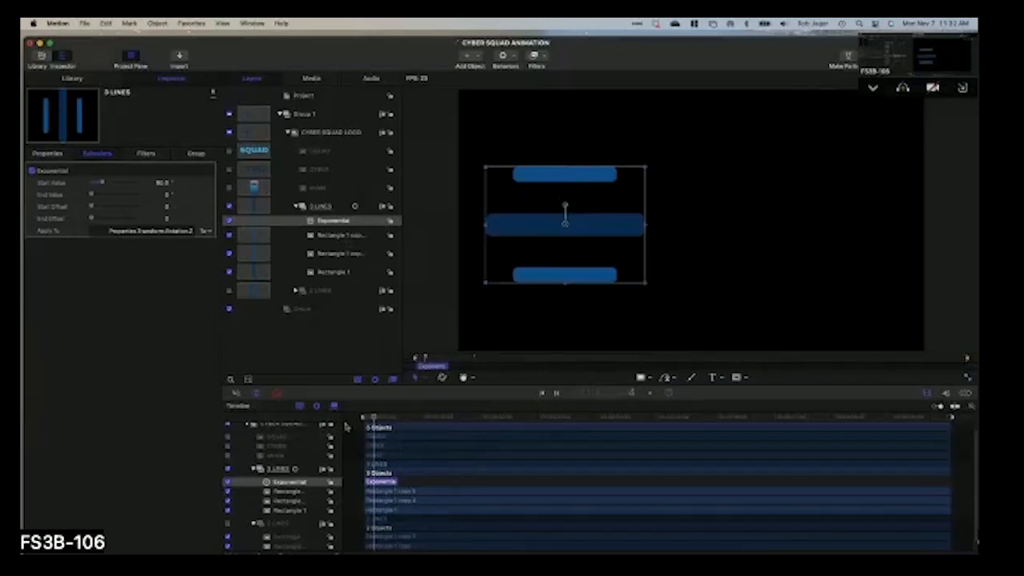
{"action": "key", "text": "space"}
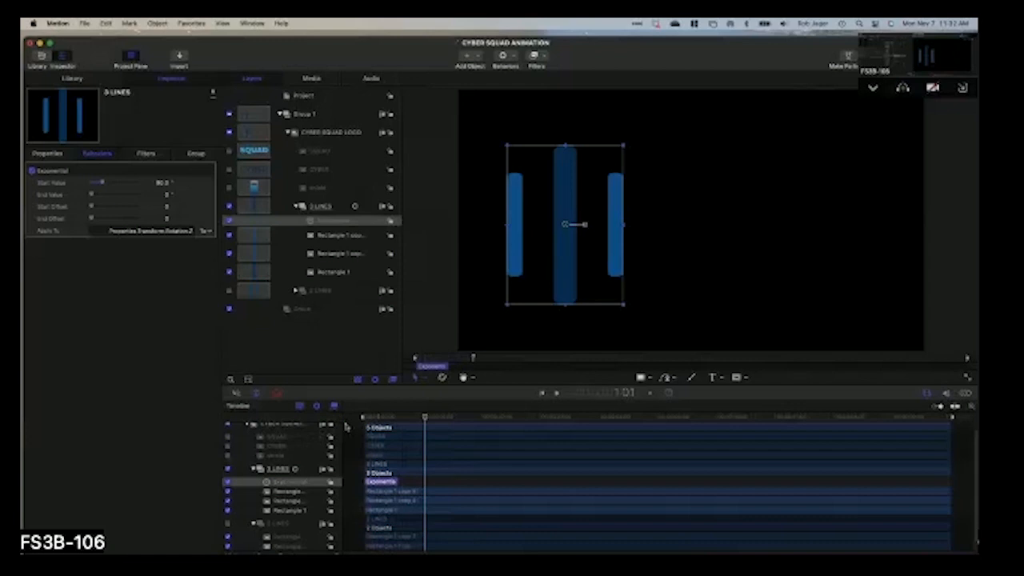
- Add the Fade In/Fade Out basic motion behavior to the 3 LINES group
{"action": "left_click", "coordinate": [328, 210]}
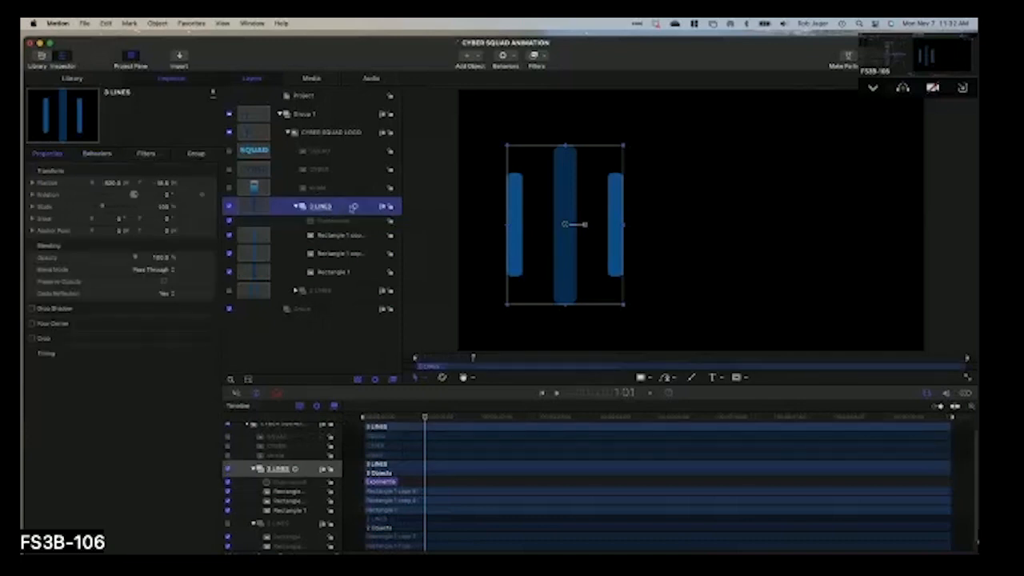
{"action": "left_click", "coordinate": [508, 58]}
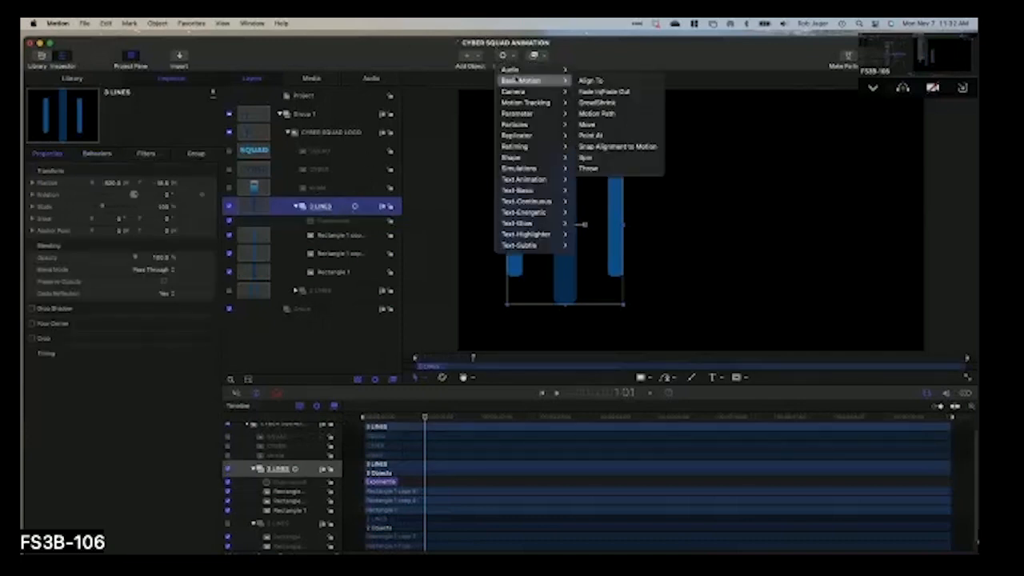
{"action": "mouse_move", "coordinate": [553, 84]}
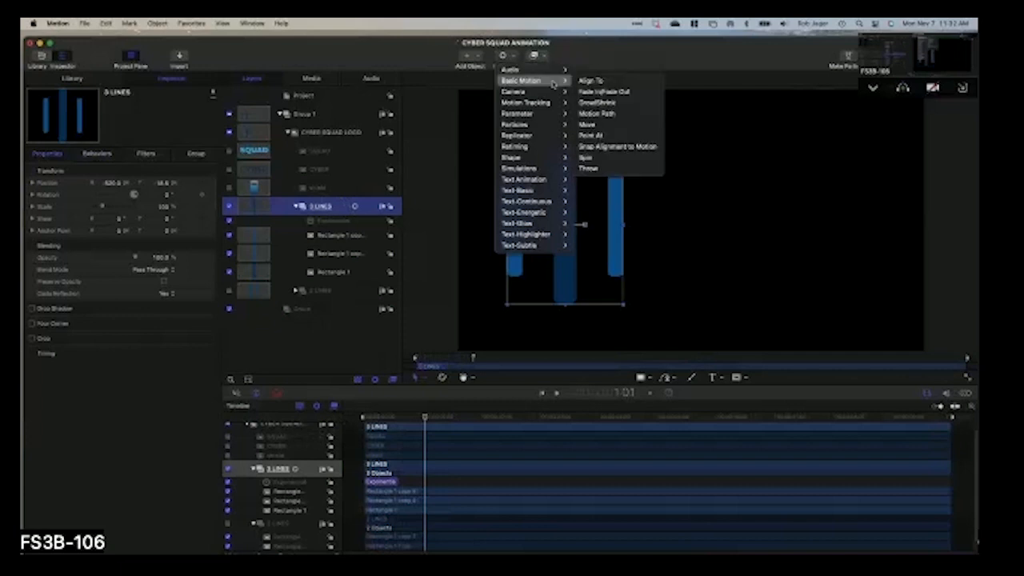
{"action": "left_click", "coordinate": [604, 92]}
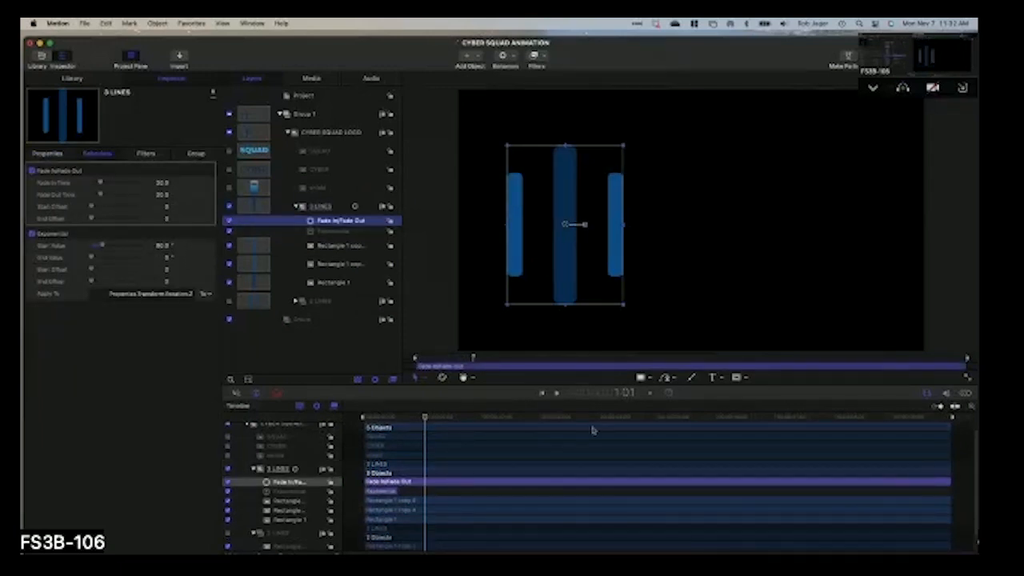
{"action": "left_click", "coordinate": [442, 485]}
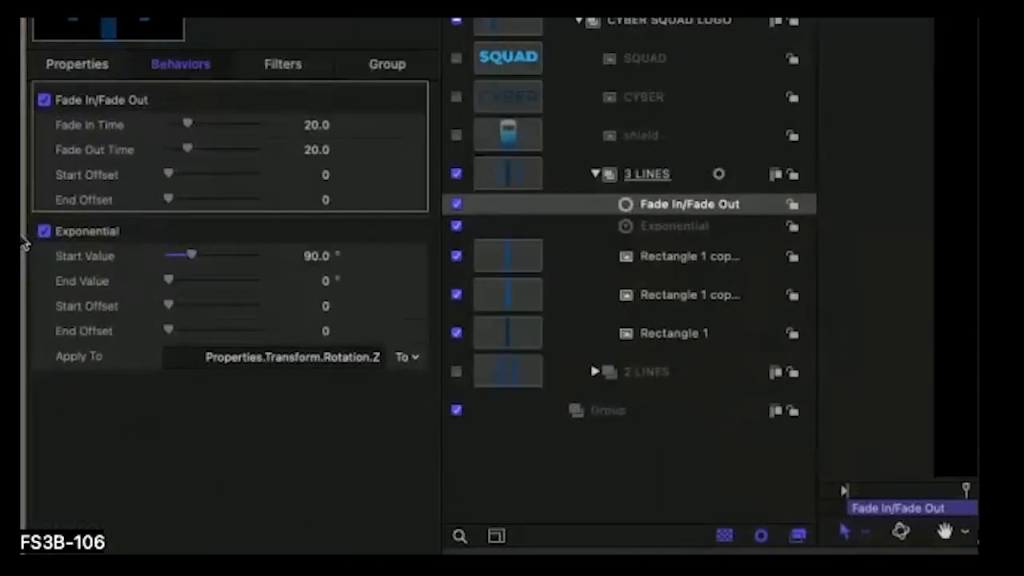
- Set the 3 LINES fade behavior to a Fade In Time of 4 and a Fade Out Time of 0, and preview it
{"action": "right_click", "coordinate": [22, 240]}
{"action": "left_click", "coordinate": [320, 400]}
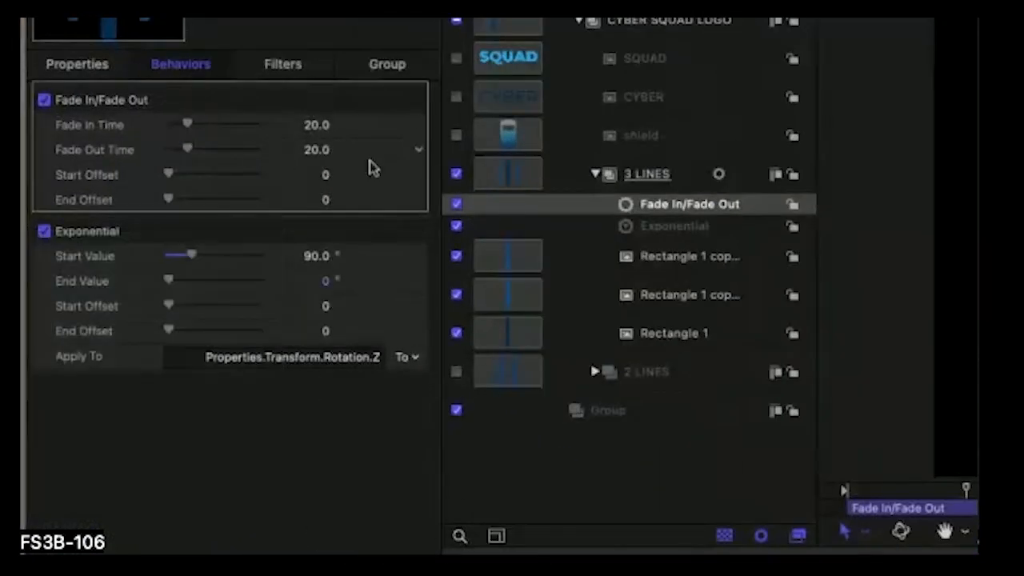
{"action": "left_click", "coordinate": [317, 126]}
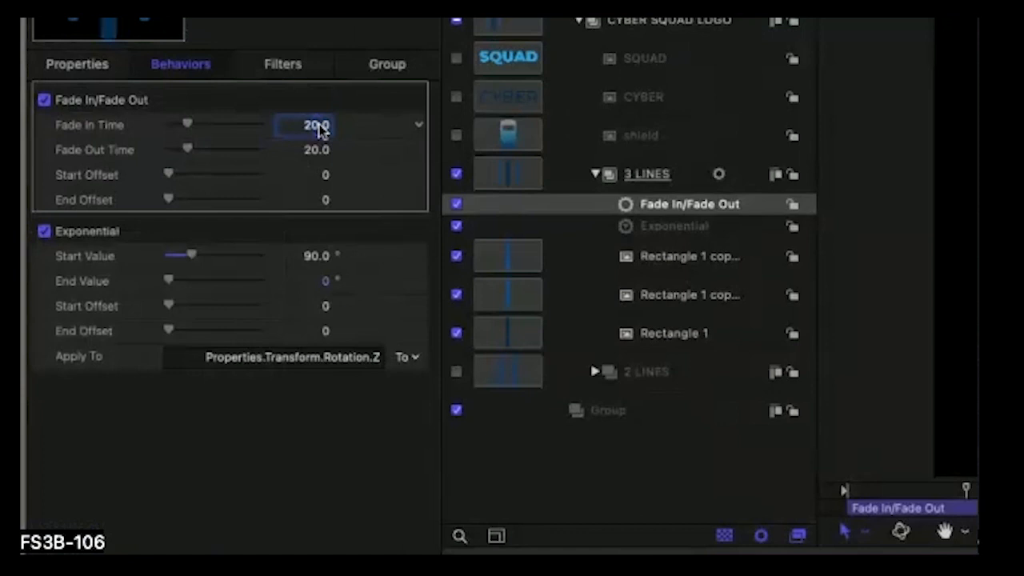
{"action": "type", "text": "4"}
{"action": "key", "text": "Return"}
{"action": "left_click", "coordinate": [316, 152]}
{"action": "type", "text": "0"}
{"action": "key", "text": "Return"}
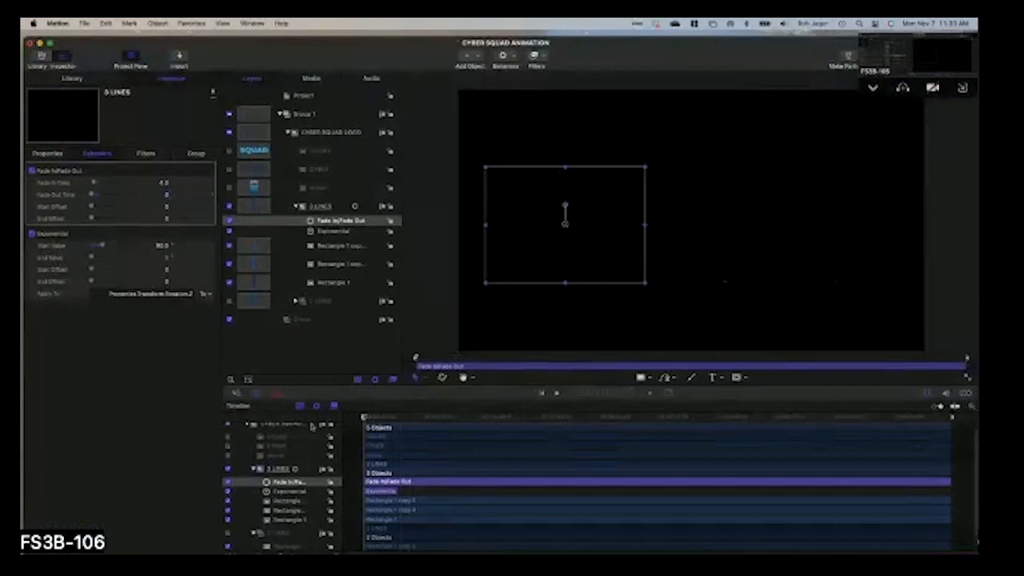
{"action": "key", "text": "space"}
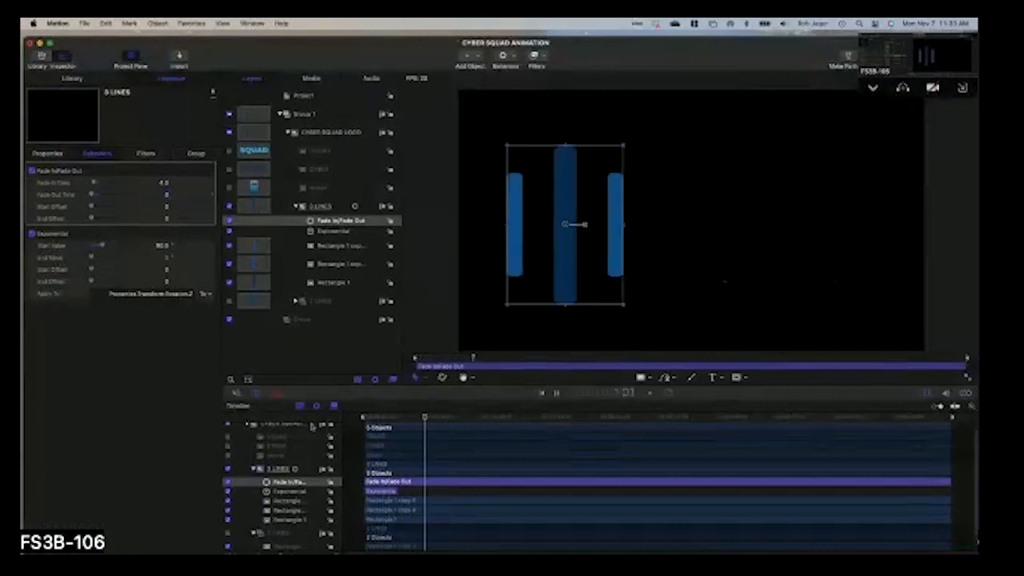
{"action": "key", "text": "space"}
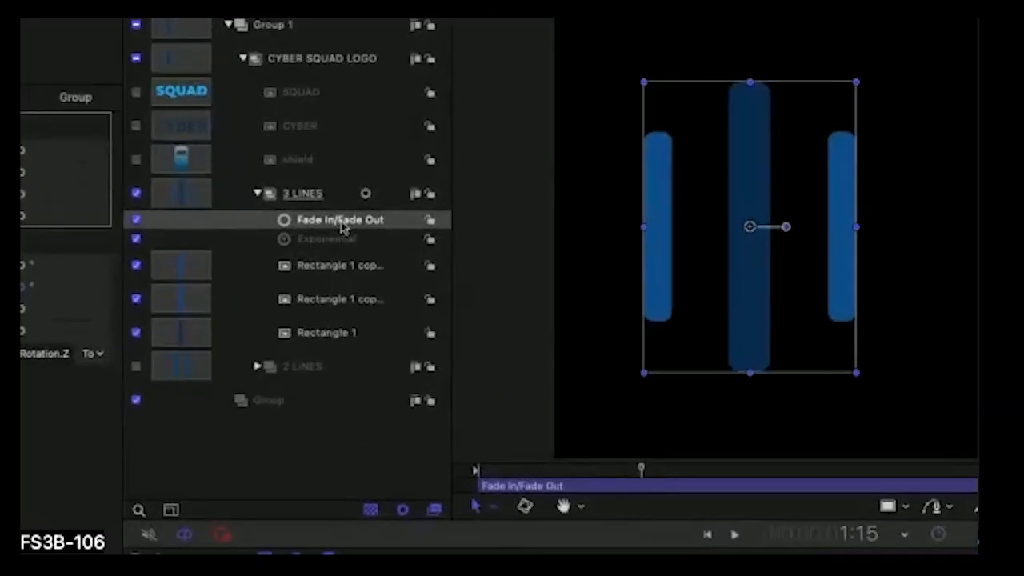
- Copy the Fade In/Fade Out and Exponential behaviors from 3 LINES to the 2 LINES group, and make 2 LINES visible
{"action": "left_click", "coordinate": [343, 227]}
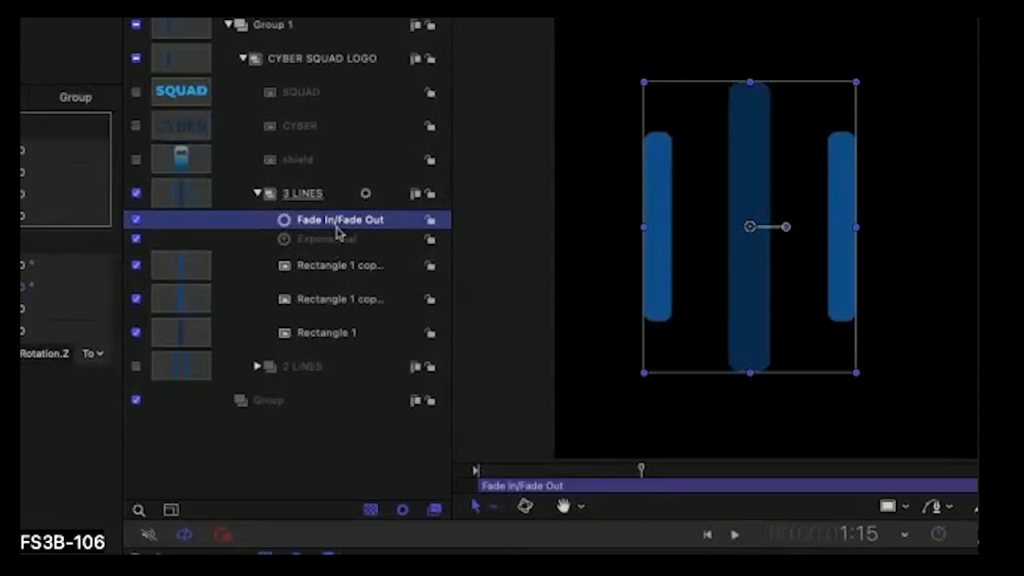
{"action": "left_click", "coordinate": [334, 245], "text": "shift"}
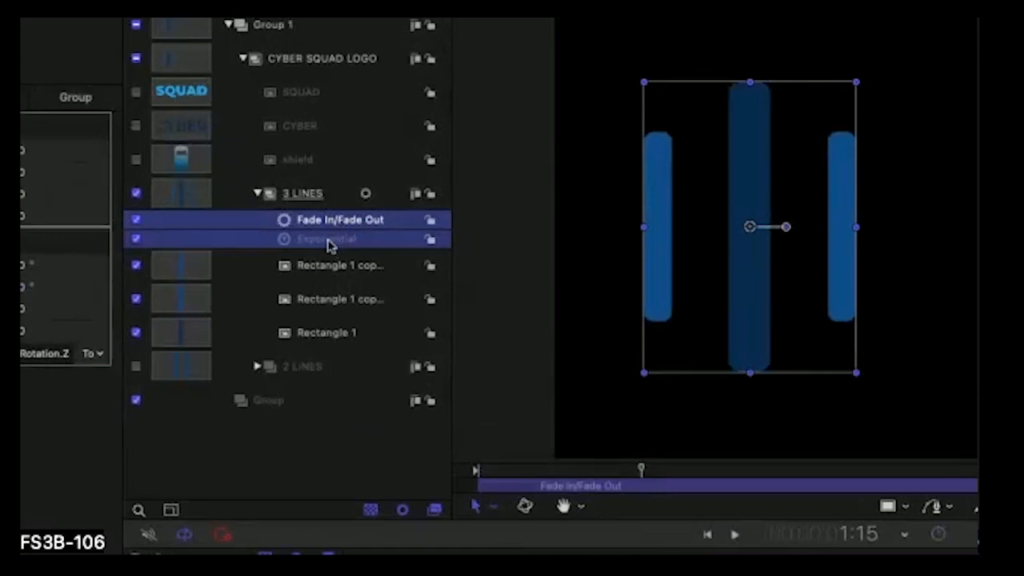
{"action": "right_click", "coordinate": [330, 245]}
{"action": "left_click", "coordinate": [357, 270]}
{"action": "left_click", "coordinate": [294, 370]}
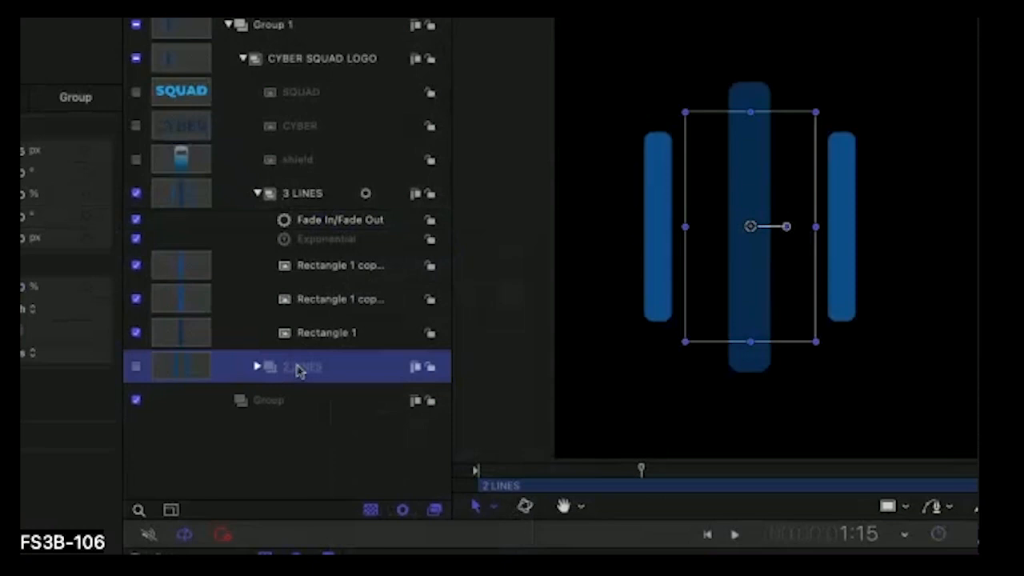
{"action": "right_click", "coordinate": [298, 369]}
{"action": "left_click", "coordinate": [314, 414]}
{"action": "left_click", "coordinate": [136, 366]}
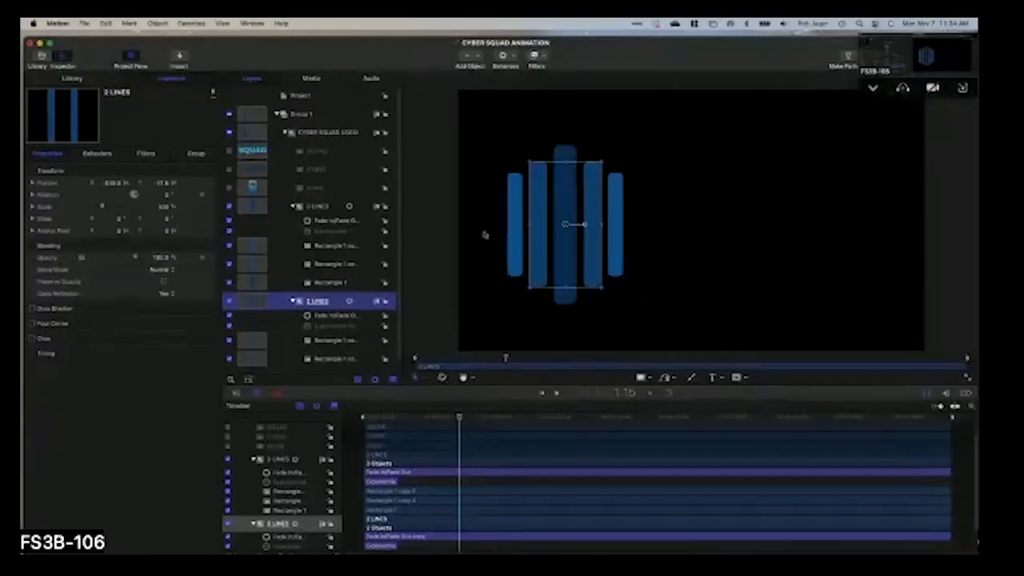
{"action": "left_click_drag", "start_coordinate": [462, 426], "coordinate": [420, 464]}
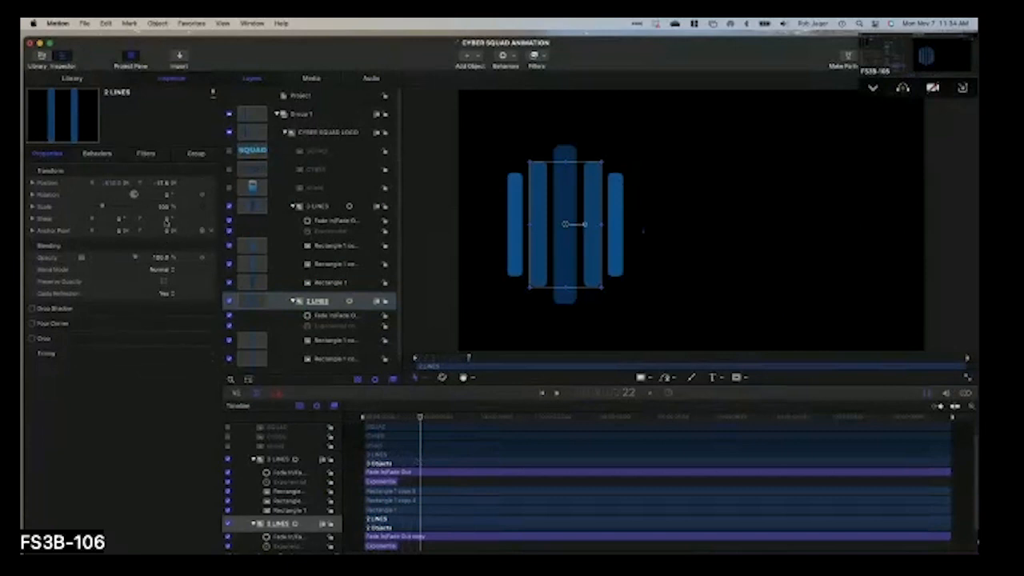
- Apply the 2 LINES group's Exponential copy to the Transform Position Y parameter, and play the animation briefly
{"action": "left_click", "coordinate": [98, 153]}
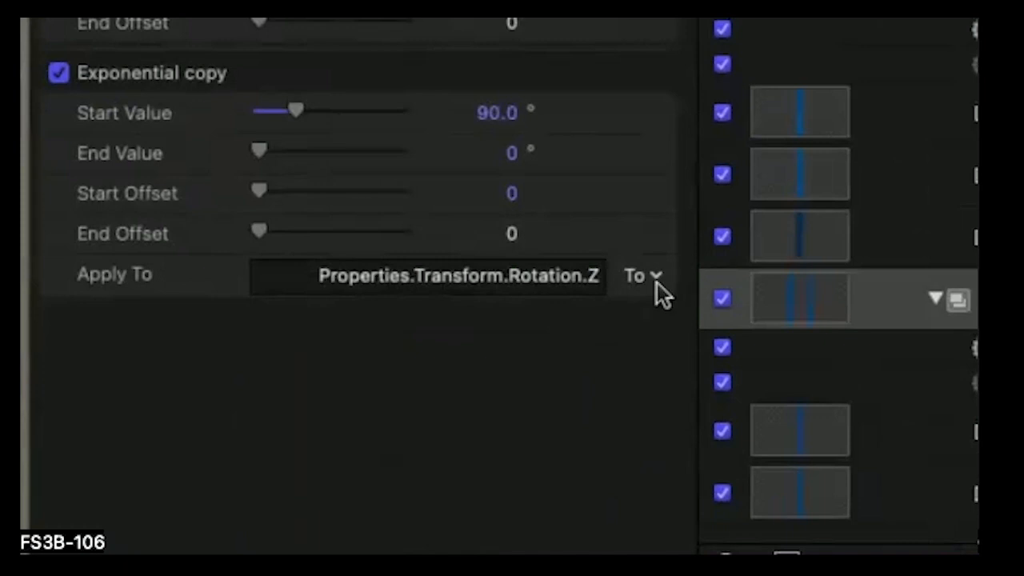
{"action": "left_click", "coordinate": [655, 280]}
{"action": "mouse_move", "coordinate": [666, 312]}
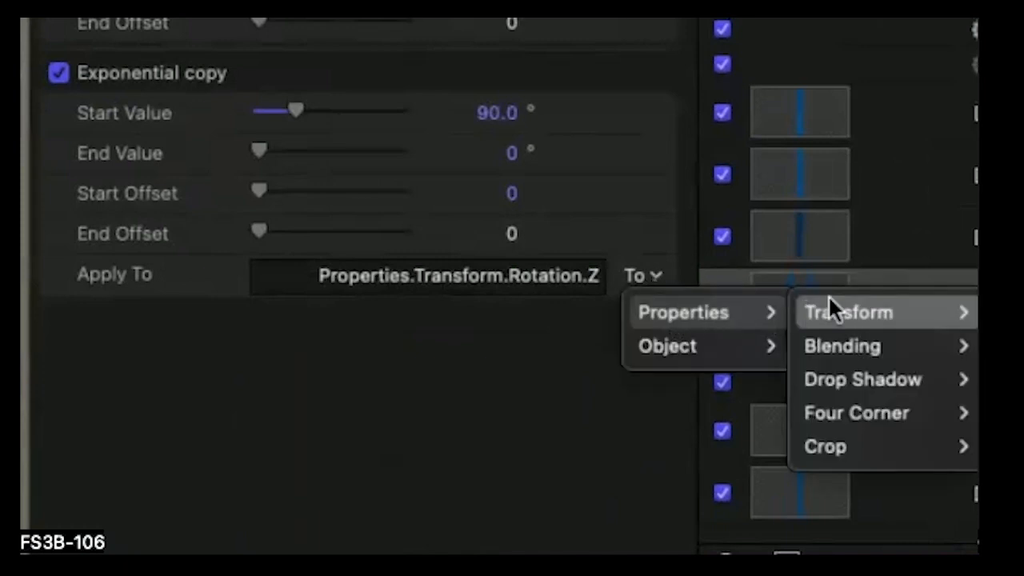
{"action": "mouse_move", "coordinate": [904, 312]}
{"action": "mouse_move", "coordinate": [756, 319]}
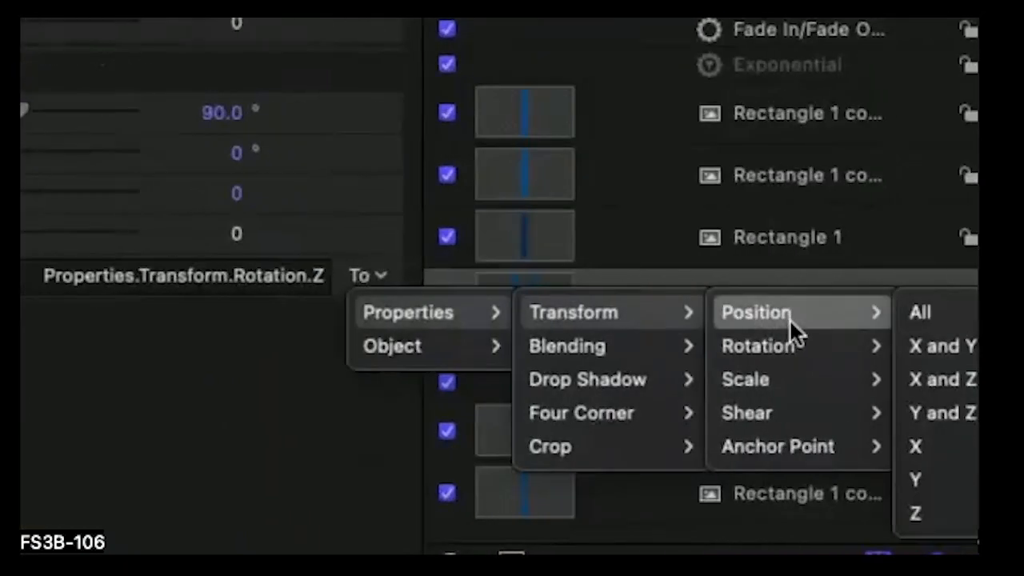
{"action": "left_click", "coordinate": [946, 480]}
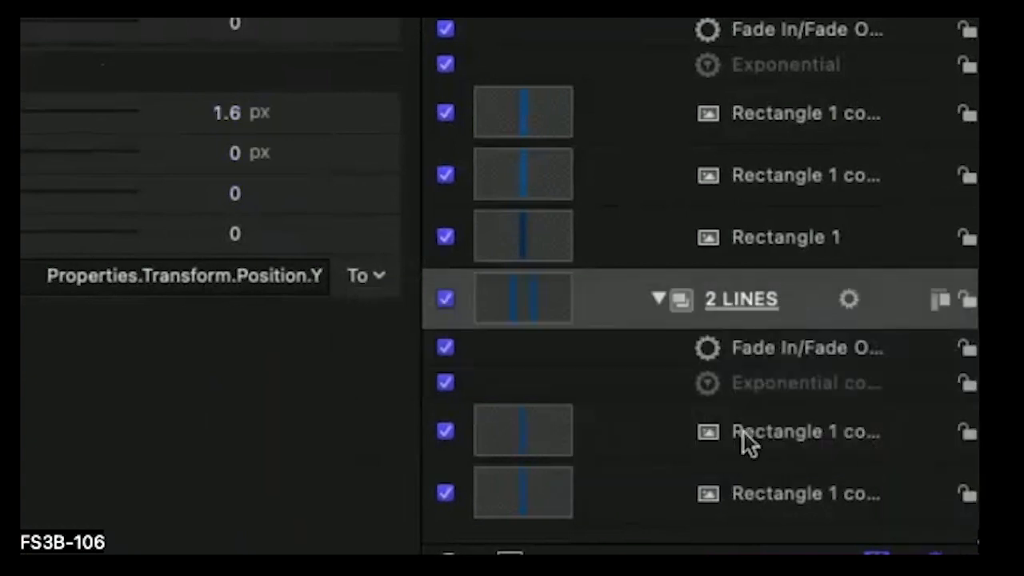
{"action": "key", "text": "space"}
{"action": "key", "text": "space"}
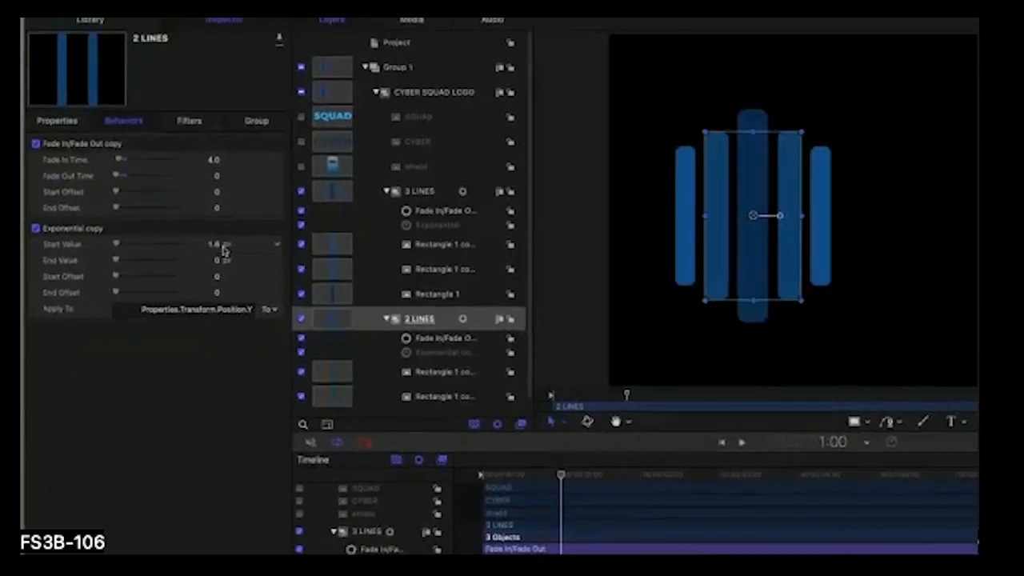
- Set the Exponential copy's Start Value to about 253.8 px, checking the 2 LINES group's offset at the first frame
{"action": "left_click_drag", "start_coordinate": [214, 245], "coordinate": [265, 245]}
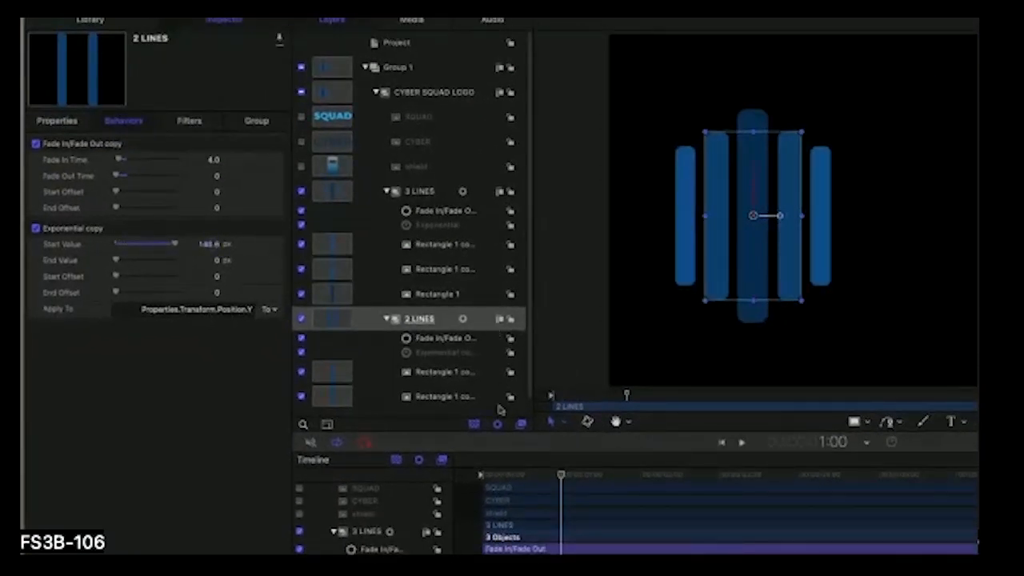
{"action": "left_click_drag", "start_coordinate": [554, 475], "coordinate": [462, 489]}
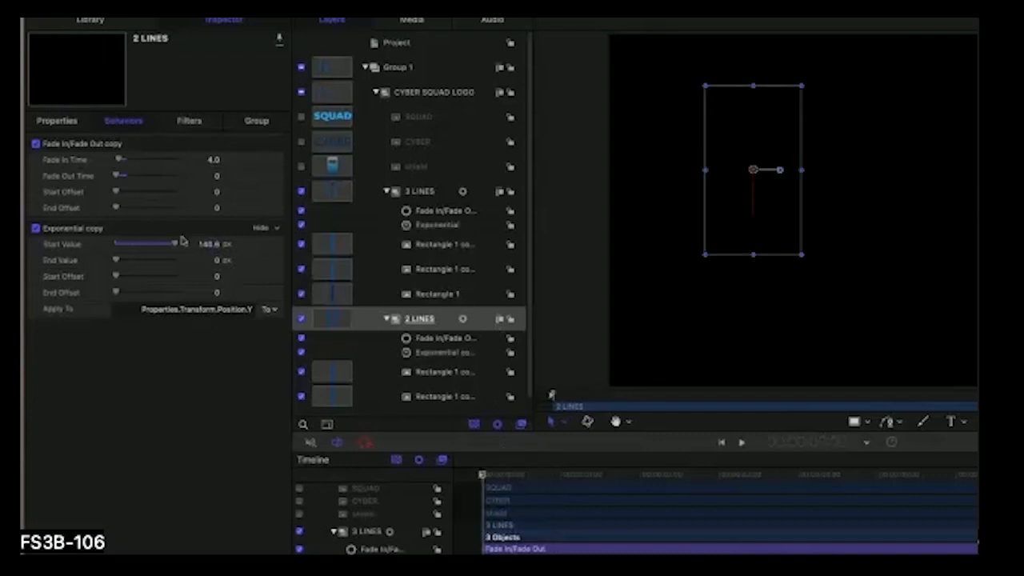
{"action": "mouse_move", "coordinate": [211, 245]}
{"action": "left_mouse_down"}
{"action": "mouse_move", "coordinate": [221, 244]}
{"action": "mouse_move", "coordinate": [206, 244]}
{"action": "left_mouse_up"}
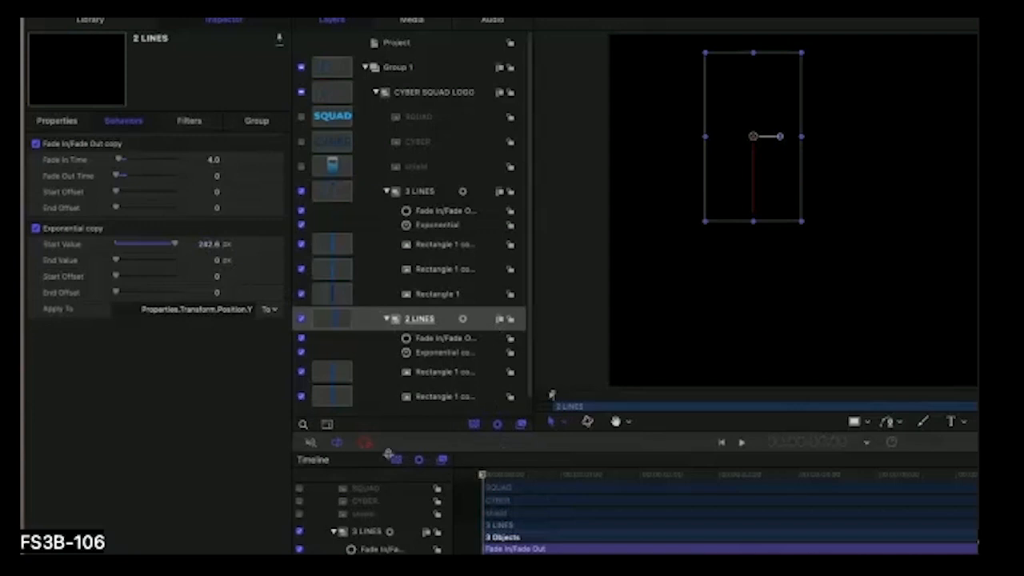
{"action": "left_click_drag", "start_coordinate": [206, 245], "coordinate": [205, 245]}
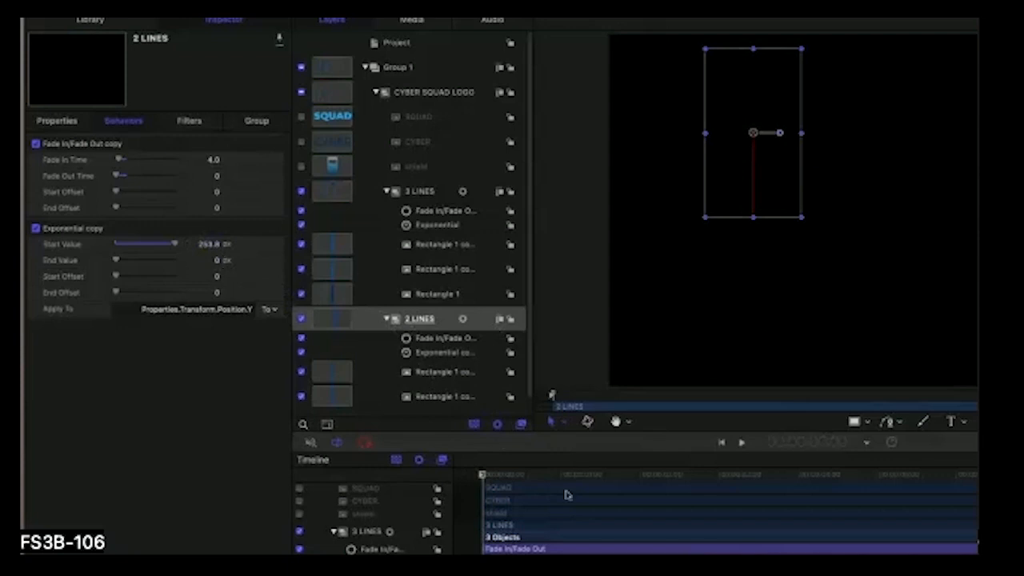
{"action": "scroll", "coordinate": [565, 494], "scroll_direction": "down", "scroll_amount": 3}
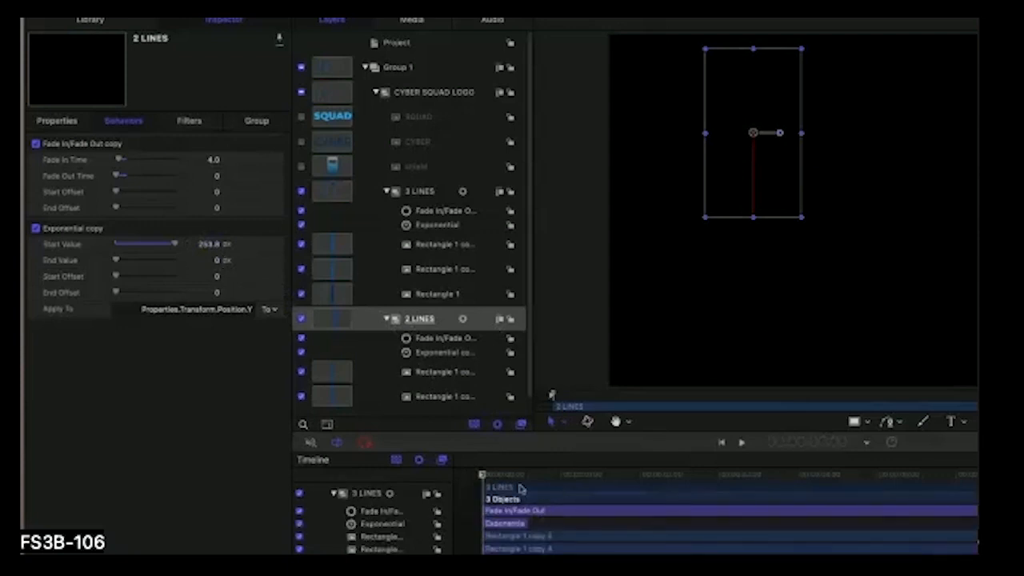
- Play the animation from the start and step through its opening frames to examine how 3 LINES and 2 LINES move together
{"action": "left_click", "coordinate": [495, 476]}
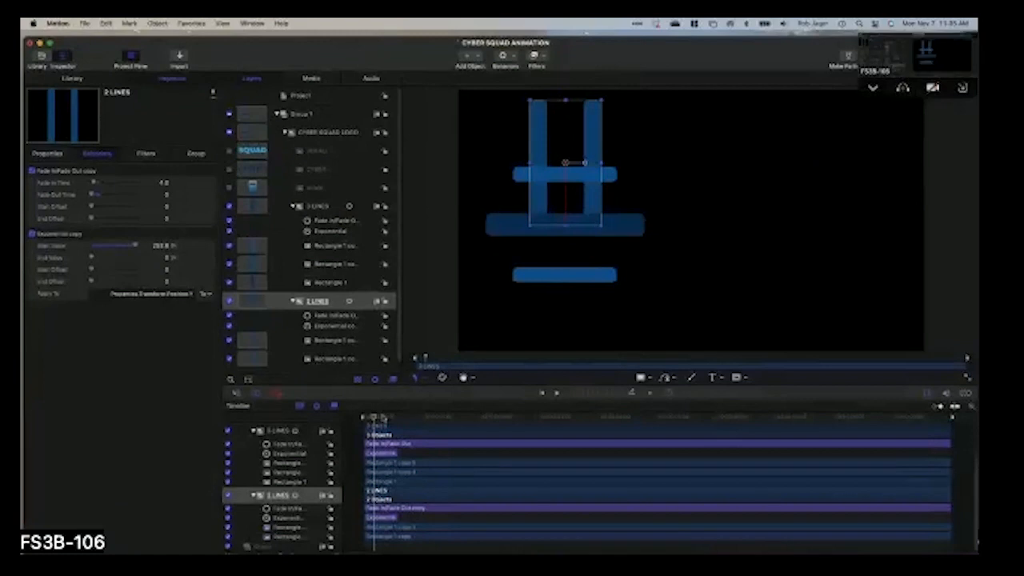
{"action": "left_click", "coordinate": [370, 418]}
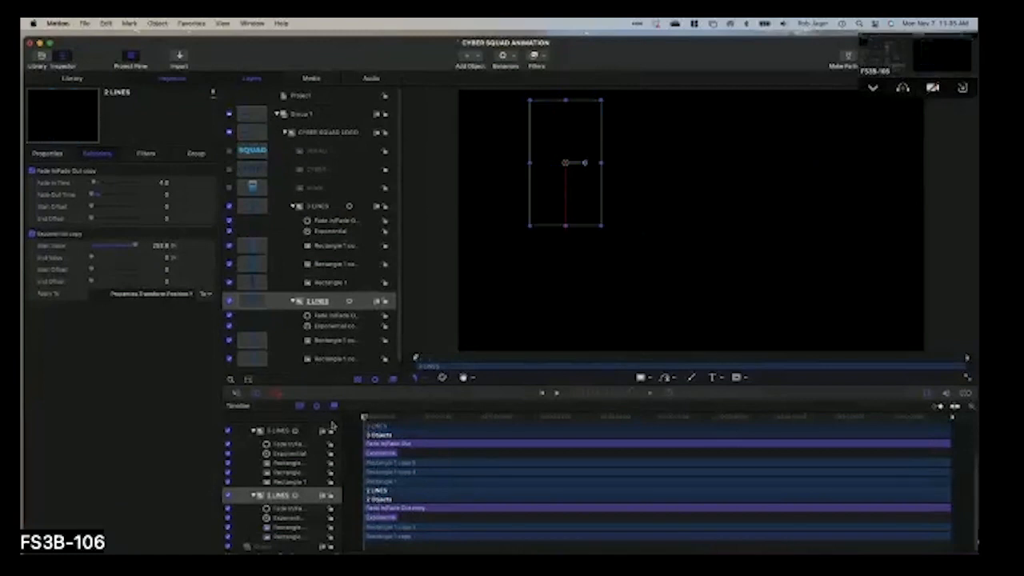
{"action": "key", "text": "space"}
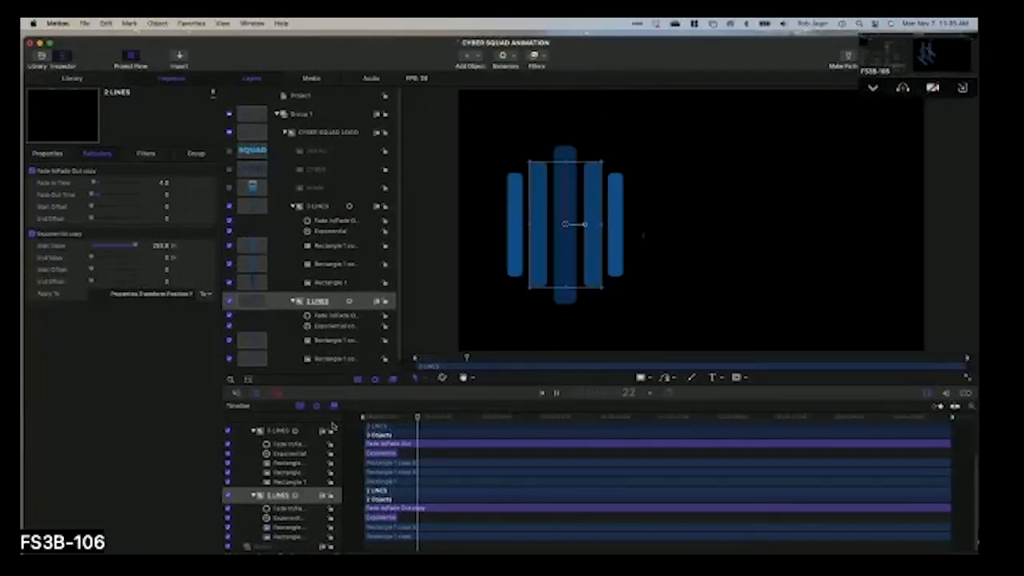
{"action": "key", "text": "Home"}
{"action": "key", "text": "Right"}
{"action": "key", "text": "Right"}
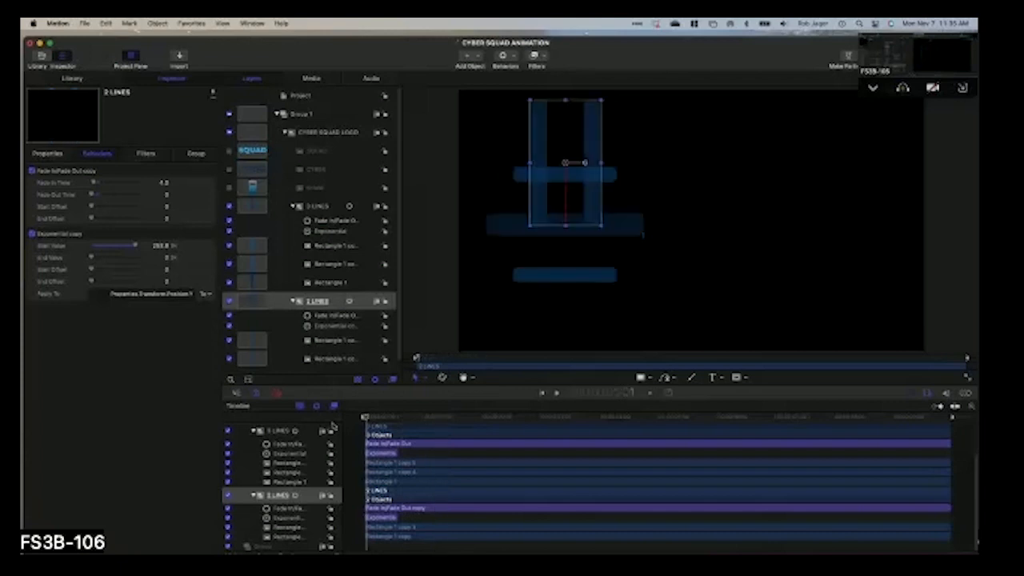
{"action": "key", "text": "Right"}
{"action": "key", "text": "Right"}
{"action": "key", "text": "Right"}
{"action": "key", "text": "Right"}
{"action": "key", "text": "Right"}
{"action": "key", "text": "Right"}
{"action": "key", "text": "Right"}
{"action": "key", "text": "Right"}
{"action": "key", "text": "Right"}
{"action": "key", "text": "Right"}
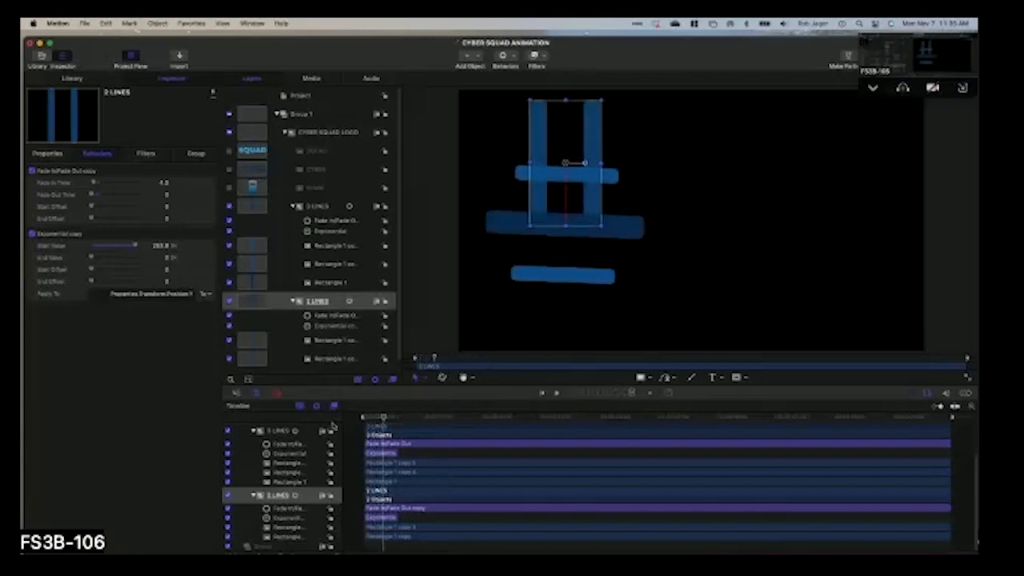
{"action": "key", "text": "Right"}
{"action": "key", "text": "Right"}
{"action": "key", "text": "Right"}
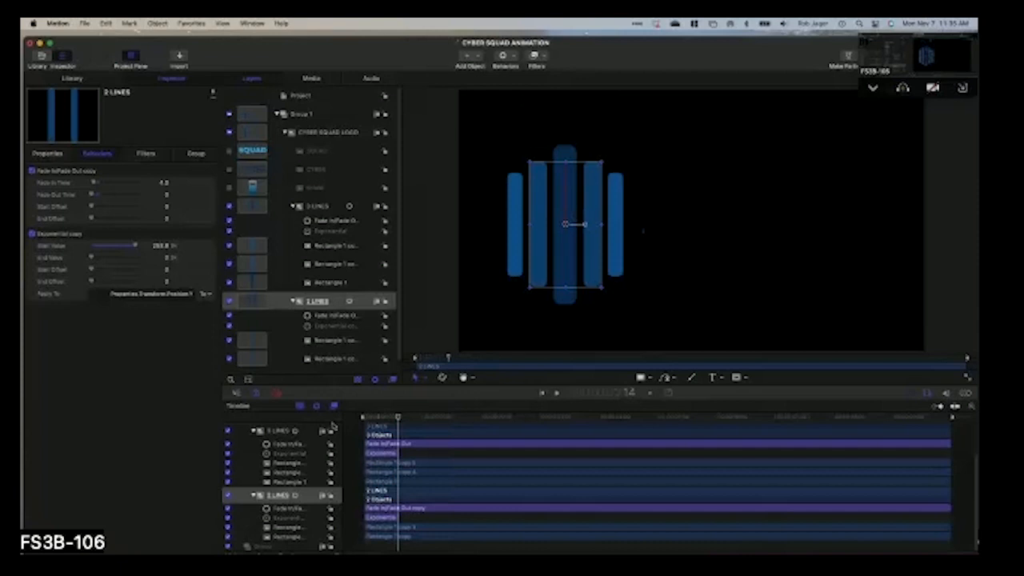
{"action": "key", "text": "Home"}
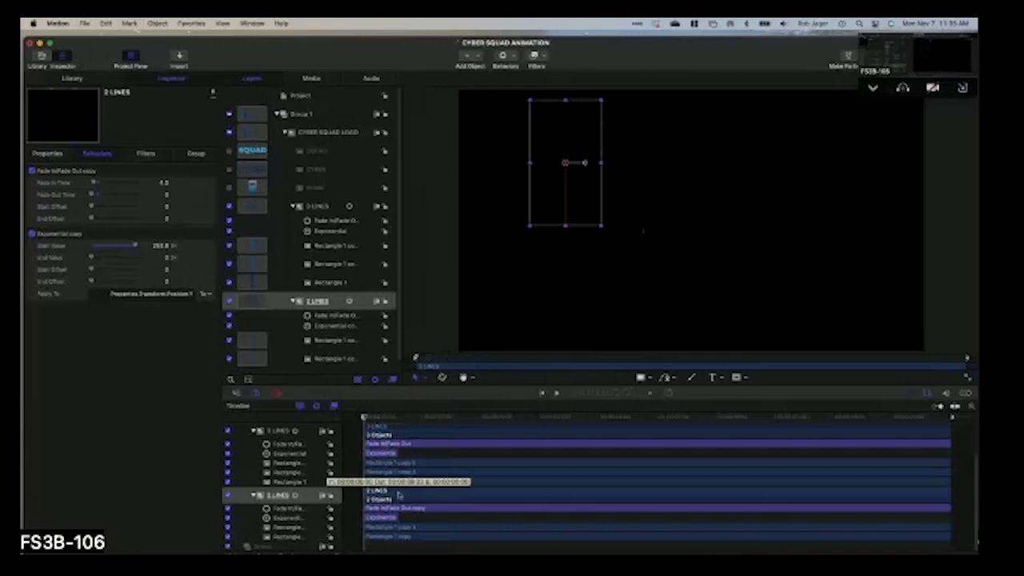
- Shift the 2 LINES group in the timeline to start 12 frames in, near the end of the 3 LINES rotation, and play it
{"action": "mouse_move", "coordinate": [403, 418]}
{"action": "left_mouse_down"}
{"action": "mouse_move", "coordinate": [411, 418]}
{"action": "mouse_move", "coordinate": [393, 424]}
{"action": "left_mouse_up"}
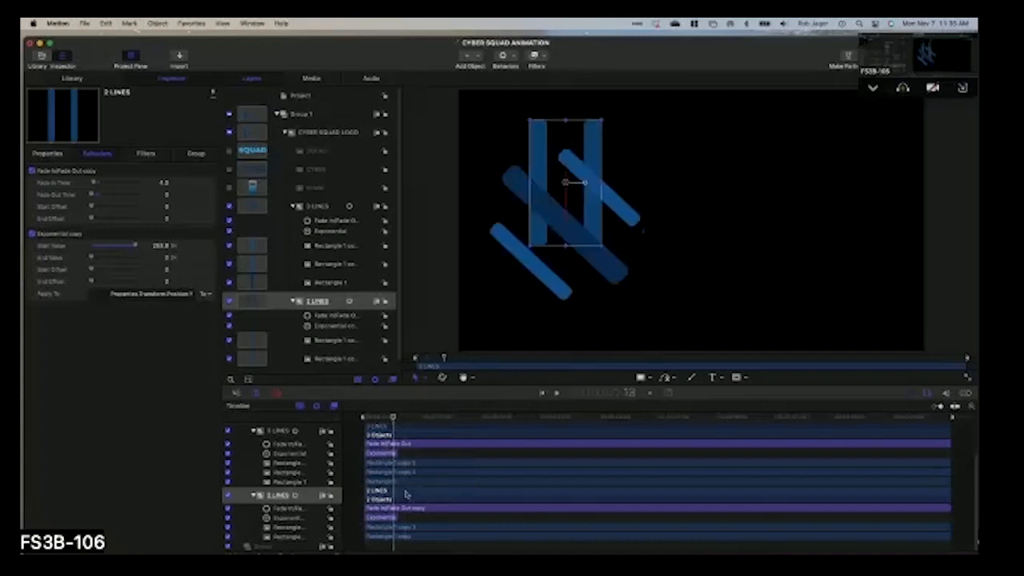
{"action": "left_click_drag", "start_coordinate": [406, 494], "coordinate": [434, 498]}
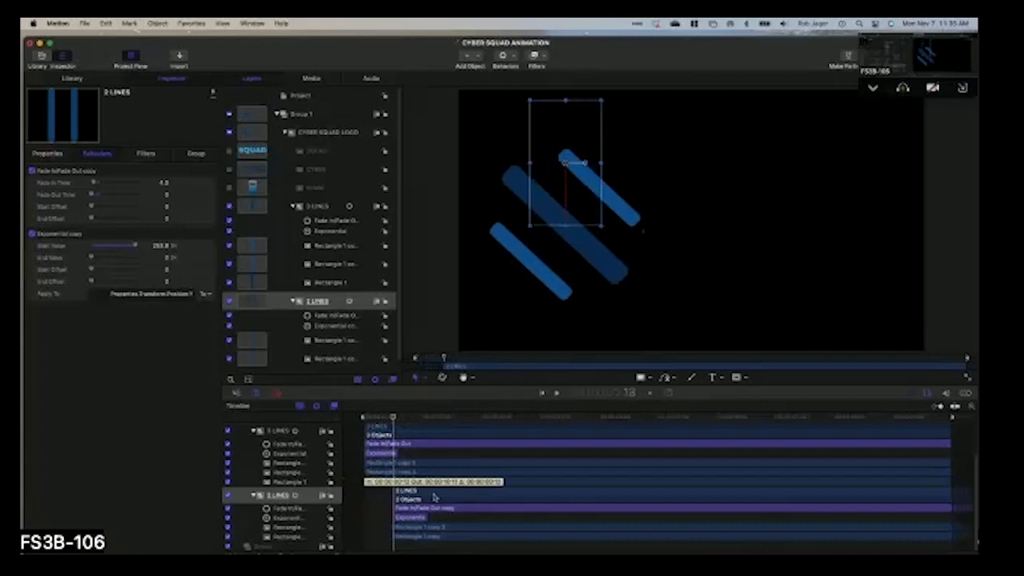
{"action": "left_click_drag", "start_coordinate": [415, 429], "coordinate": [393, 427]}
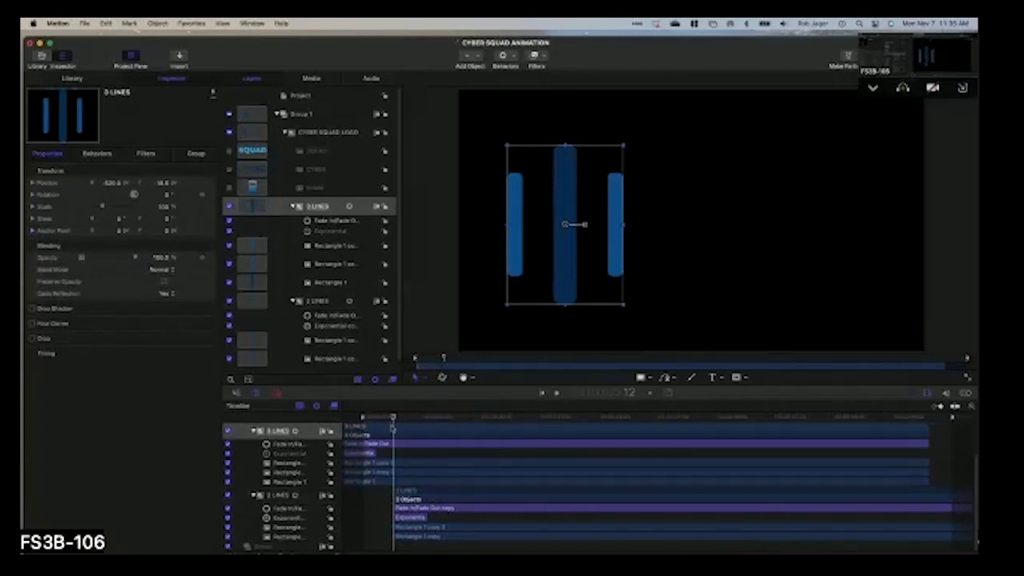
{"action": "key", "text": "super+z"}
{"action": "key", "text": "space"}
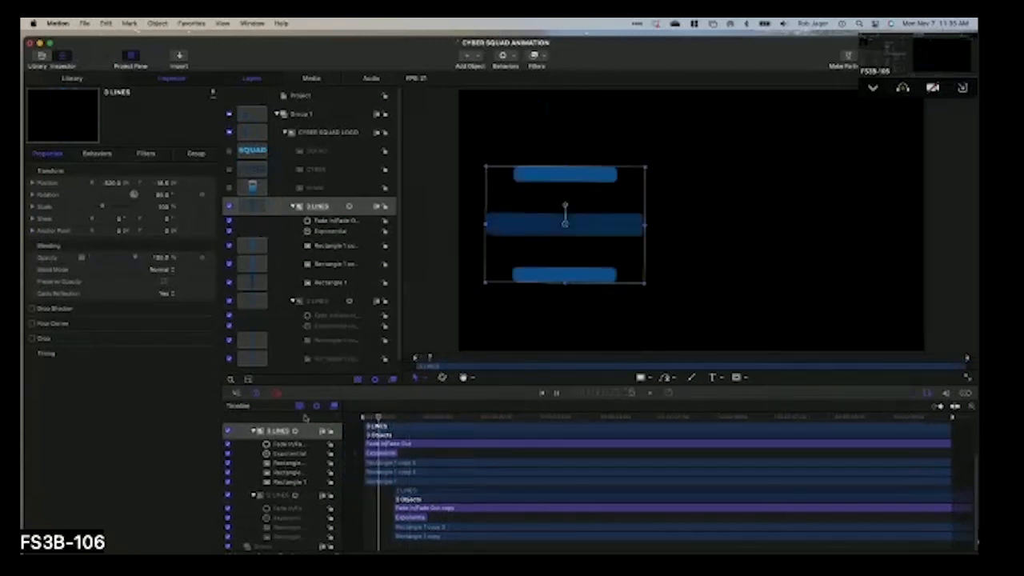
{"action": "key", "text": "space"}
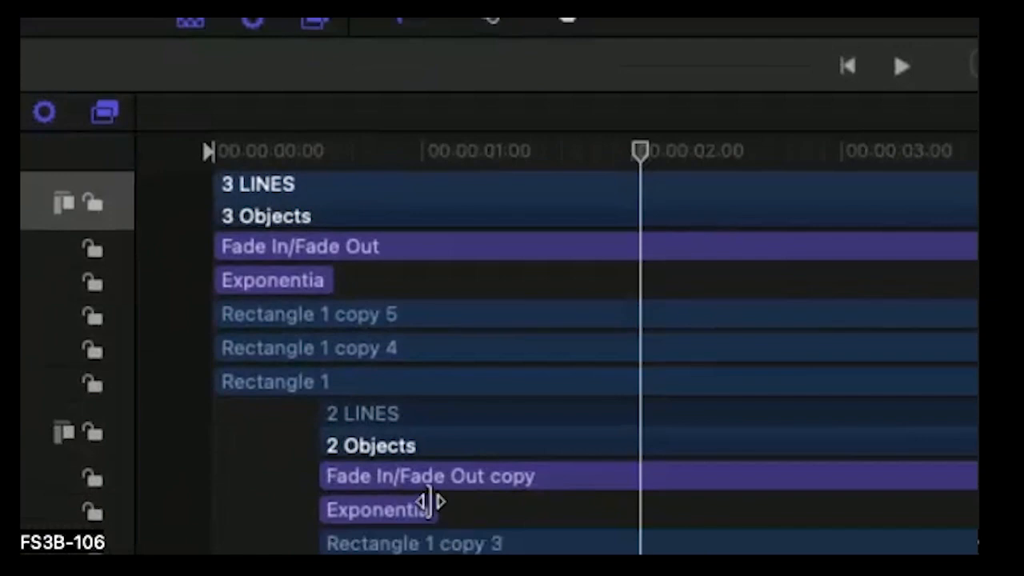
- Trim the 2 LINES group's Exponential copy to roughly a third of its length and scrub through the bars' entrance
{"action": "left_click", "coordinate": [405, 414]}
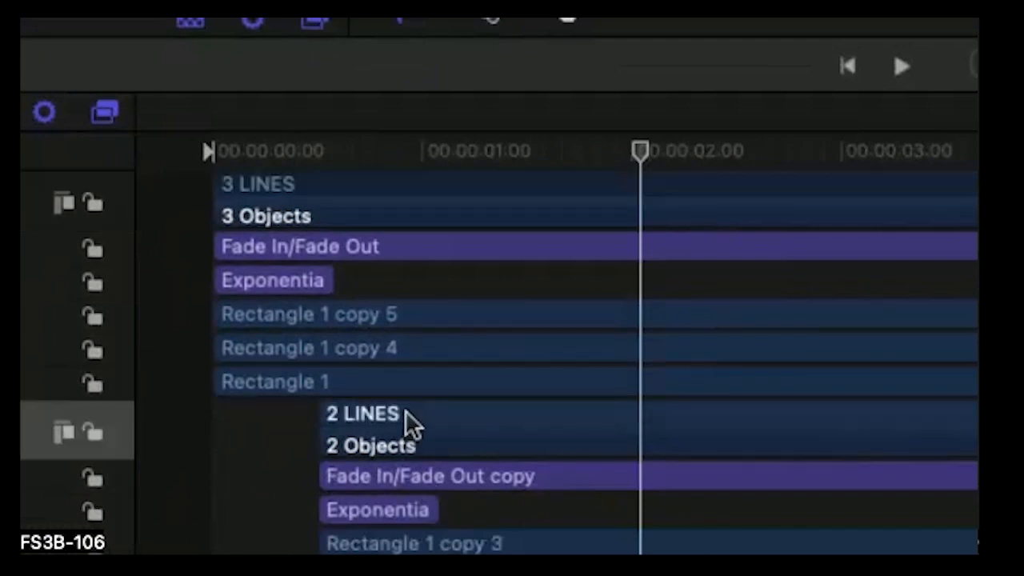
{"action": "left_click", "coordinate": [416, 509]}
{"action": "left_click_drag", "start_coordinate": [430, 510], "coordinate": [359, 509]}
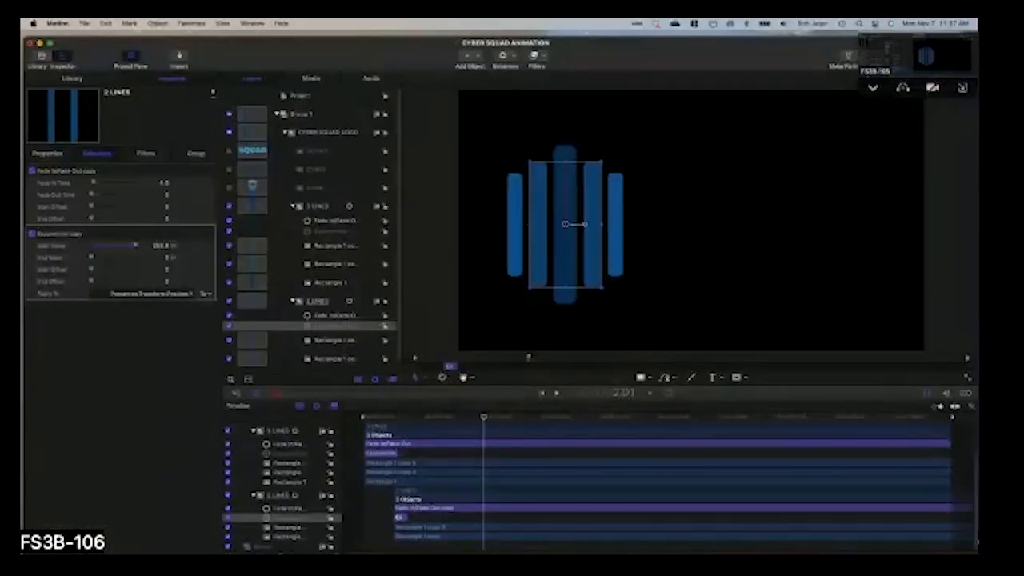
{"action": "left_click_drag", "start_coordinate": [369, 149], "coordinate": [260, 146]}
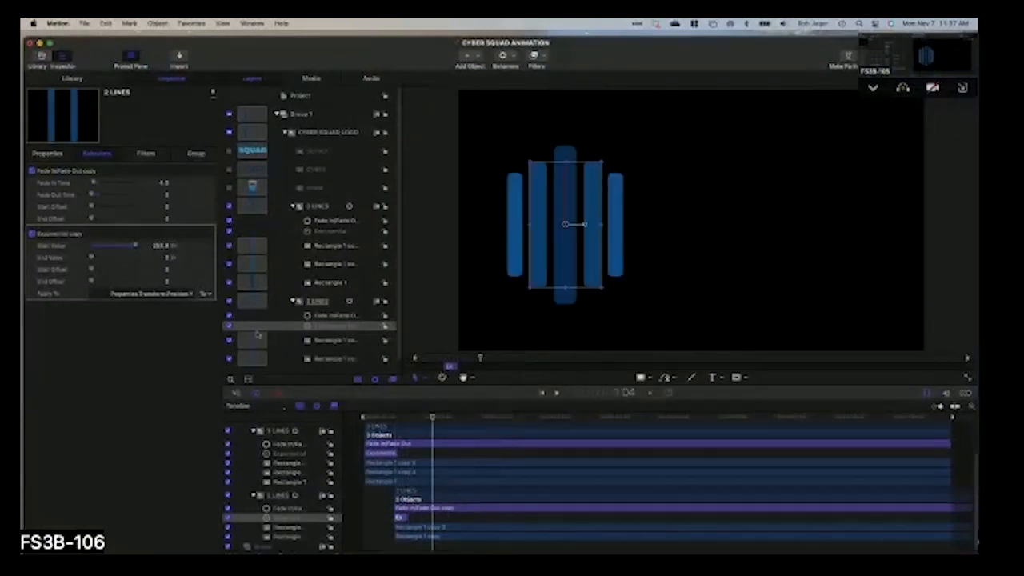
{"action": "left_click", "coordinate": [422, 418]}
{"action": "left_click_drag", "start_coordinate": [422, 420], "coordinate": [409, 420]}
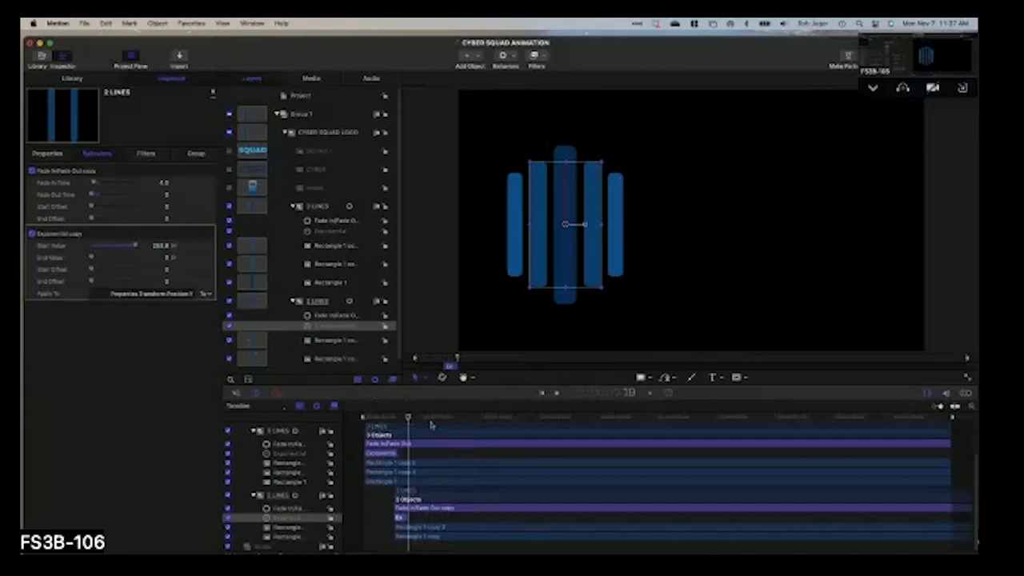
- Make the shield layer visible and add an Exponential parameter behavior to it
{"action": "left_click", "coordinate": [228, 188]}
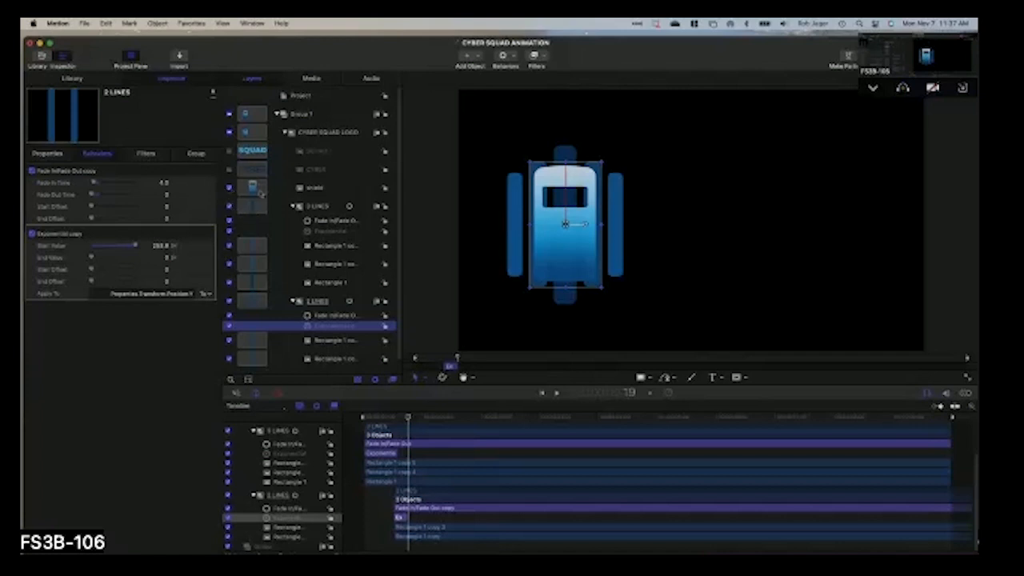
{"action": "left_click", "coordinate": [324, 187]}
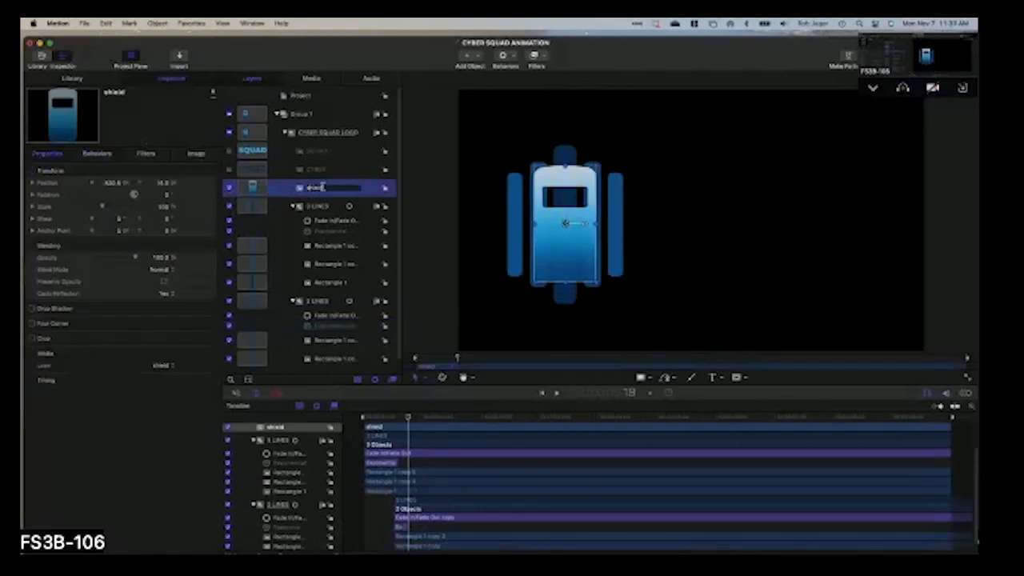
{"action": "left_click", "coordinate": [280, 188]}
{"action": "left_click", "coordinate": [504, 55]}
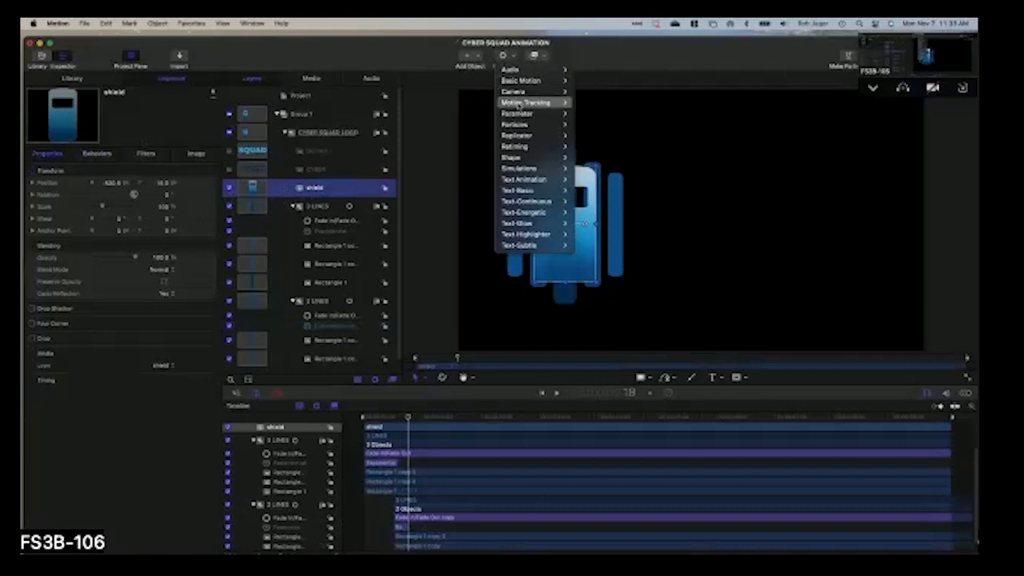
{"action": "mouse_move", "coordinate": [528, 114]}
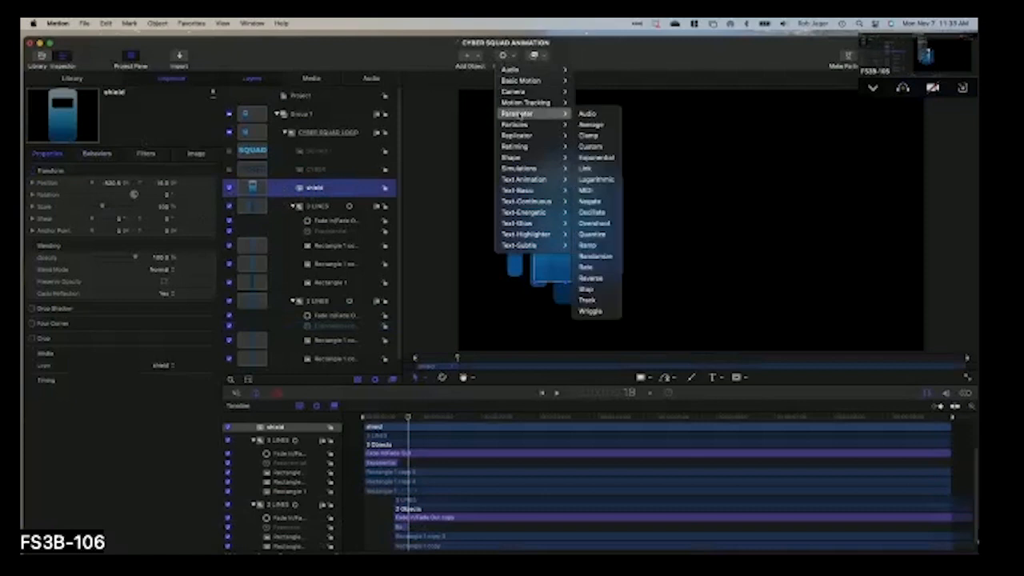
{"action": "left_click", "coordinate": [594, 158]}
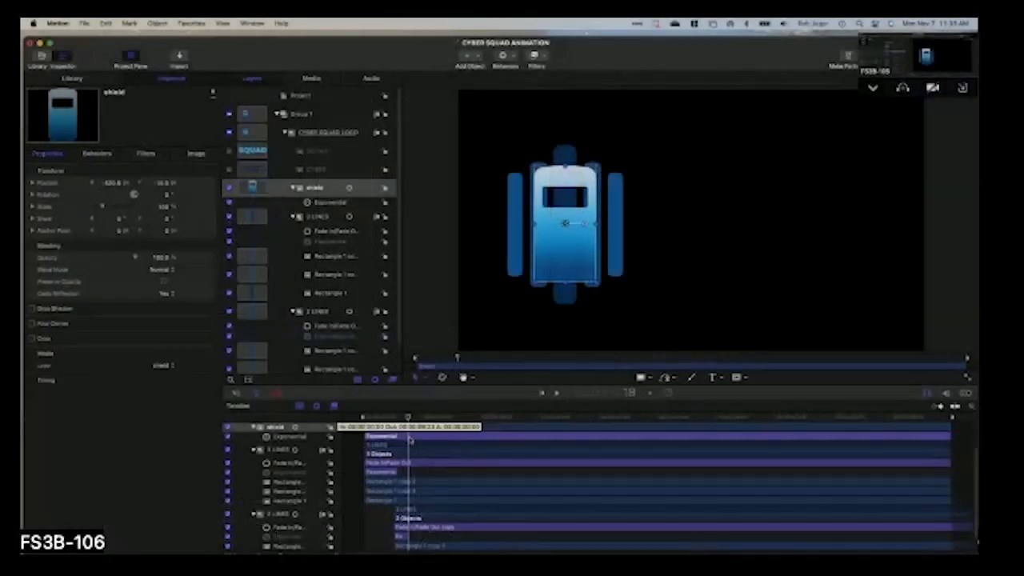
- Shift the shield layer with its Exponential behavior in the timeline to start at frame 17
{"action": "left_click", "coordinate": [413, 438]}
{"action": "left_click_drag", "start_coordinate": [425, 418], "coordinate": [392, 420]}
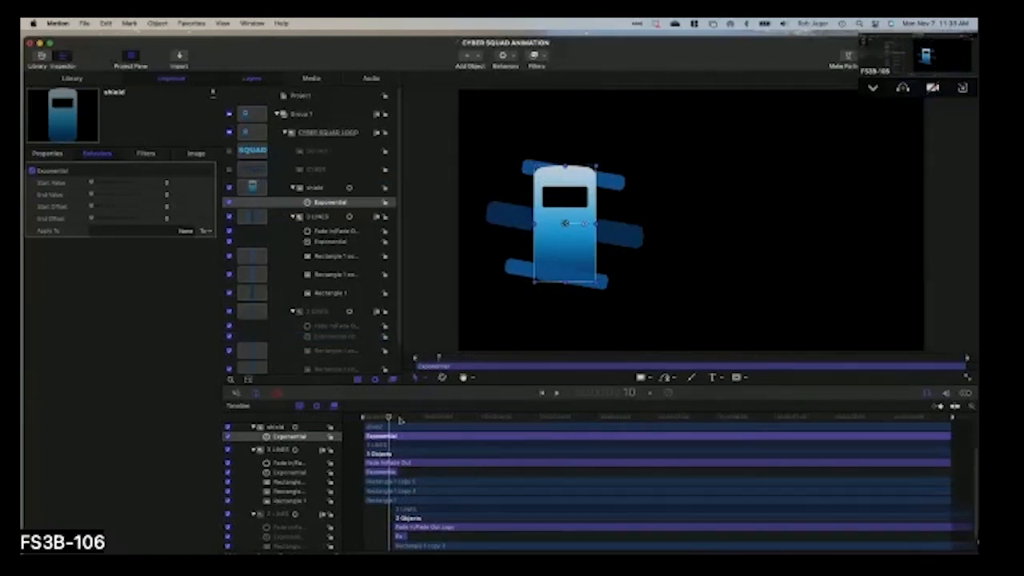
{"action": "mouse_move", "coordinate": [390, 419]}
{"action": "left_mouse_down"}
{"action": "mouse_move", "coordinate": [418, 426]}
{"action": "mouse_move", "coordinate": [362, 417]}
{"action": "mouse_move", "coordinate": [410, 423]}
{"action": "left_mouse_up"}
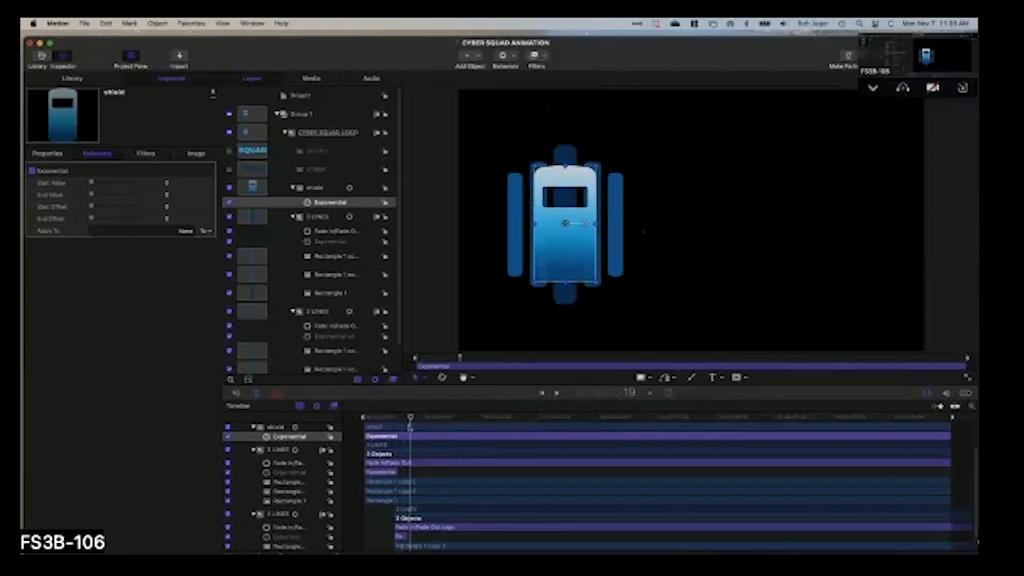
{"action": "key", "text": "Left"}
{"action": "key", "text": "Left"}
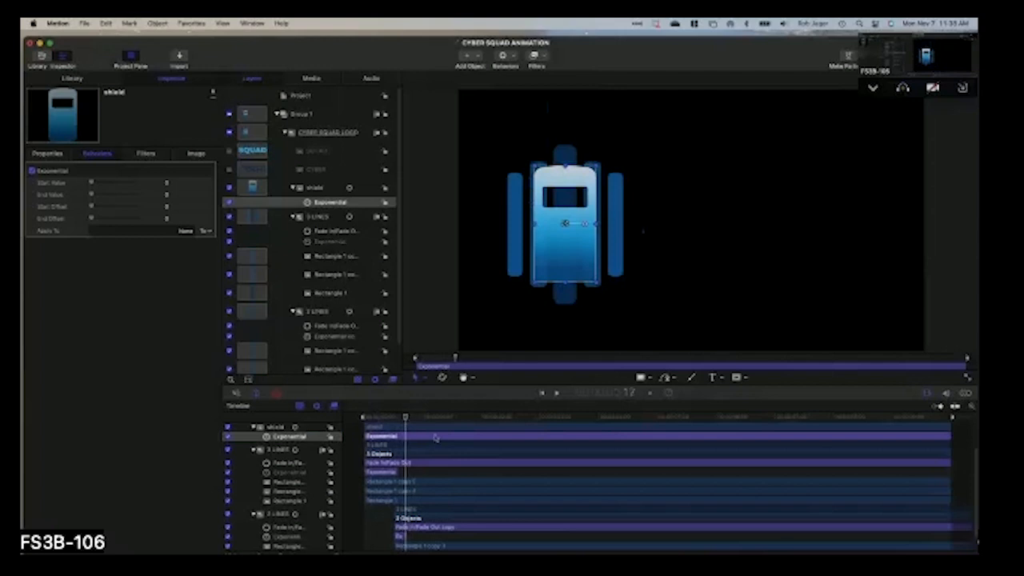
{"action": "left_click", "coordinate": [434, 427]}
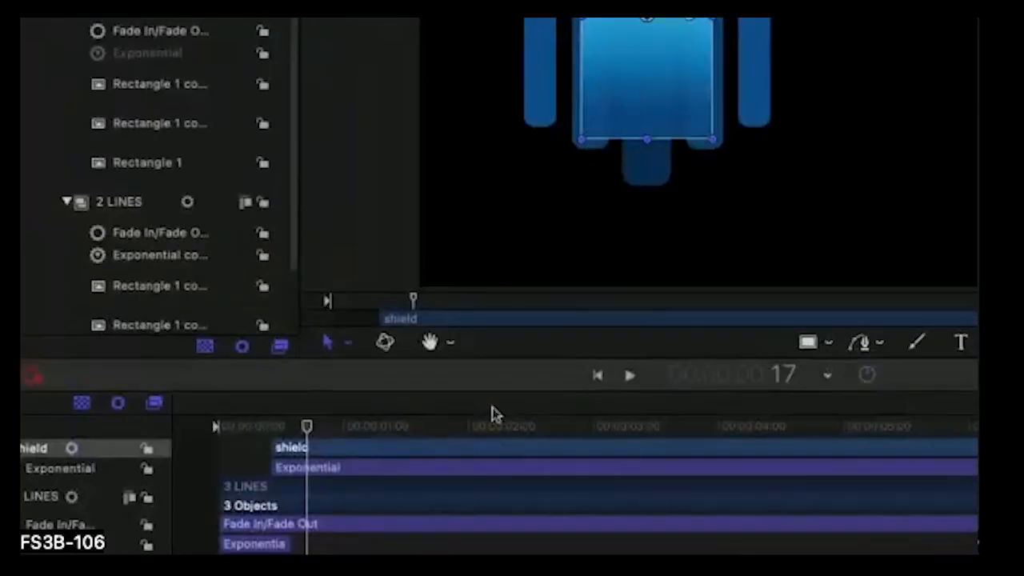
{"action": "left_click_drag", "start_coordinate": [456, 442], "coordinate": [496, 456]}
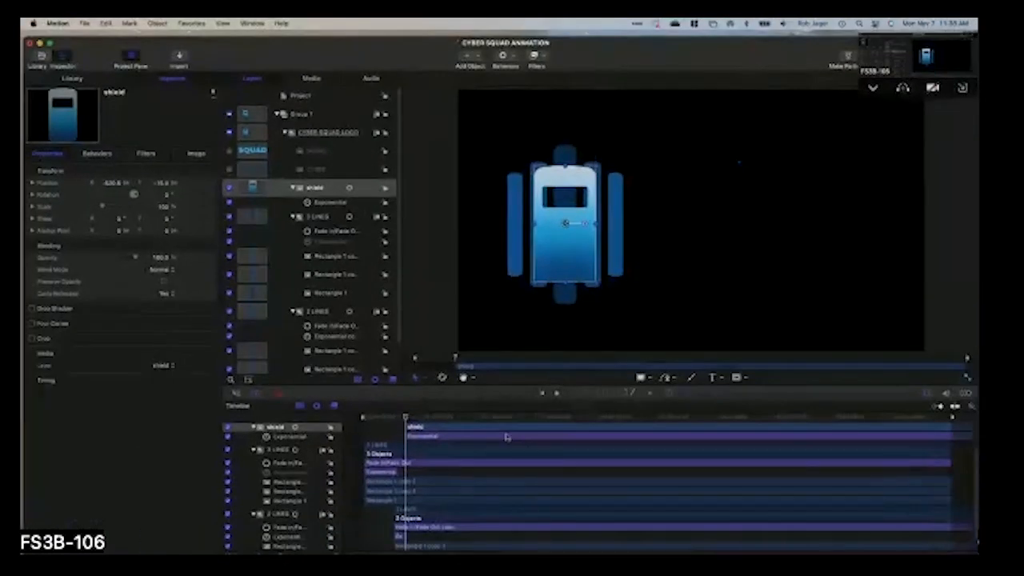
- Apply the shield's Exponential behavior to the Transform Position X parameter
{"action": "left_click", "coordinate": [498, 436]}
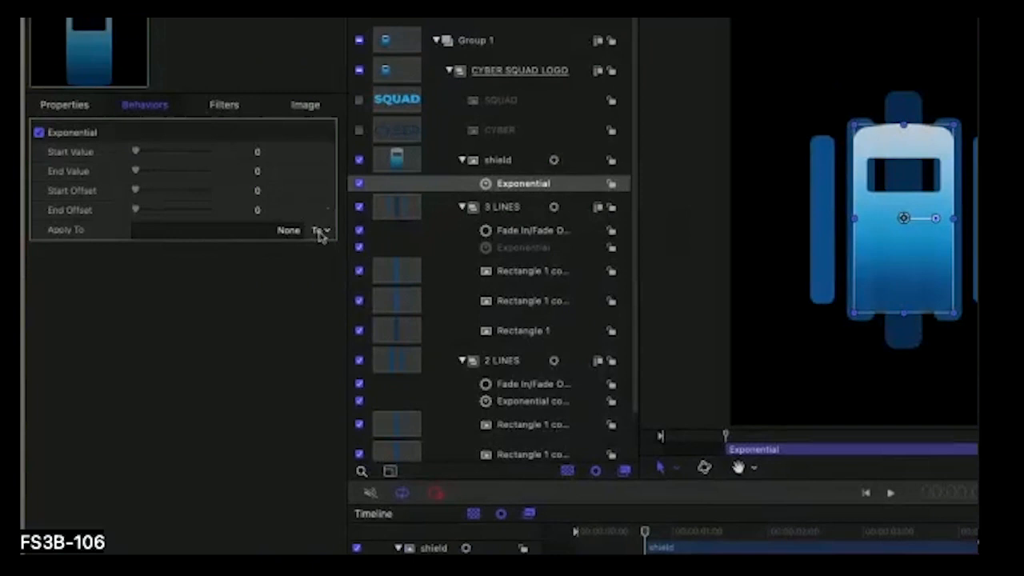
{"action": "left_click", "coordinate": [324, 233]}
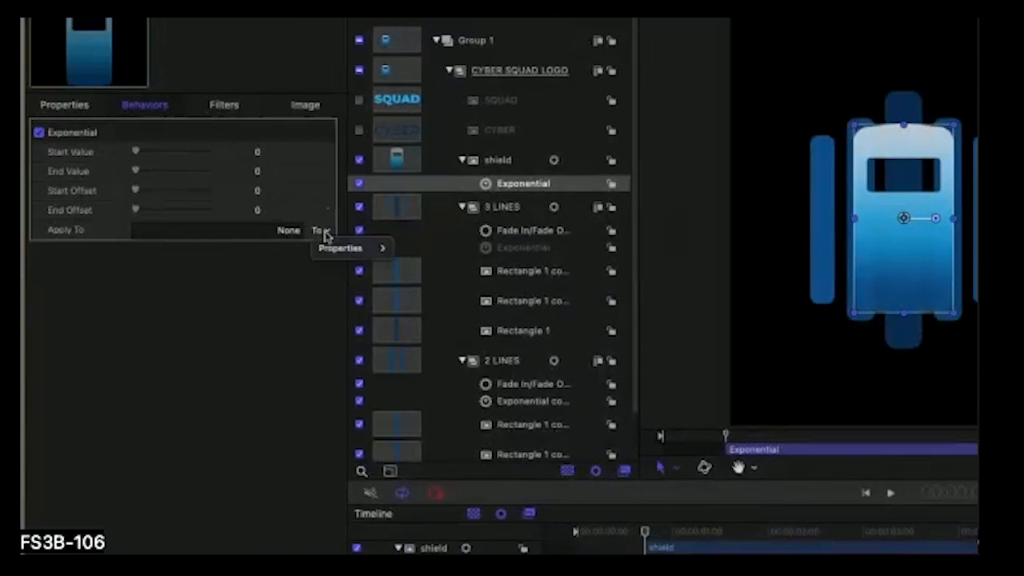
{"action": "mouse_move", "coordinate": [333, 248]}
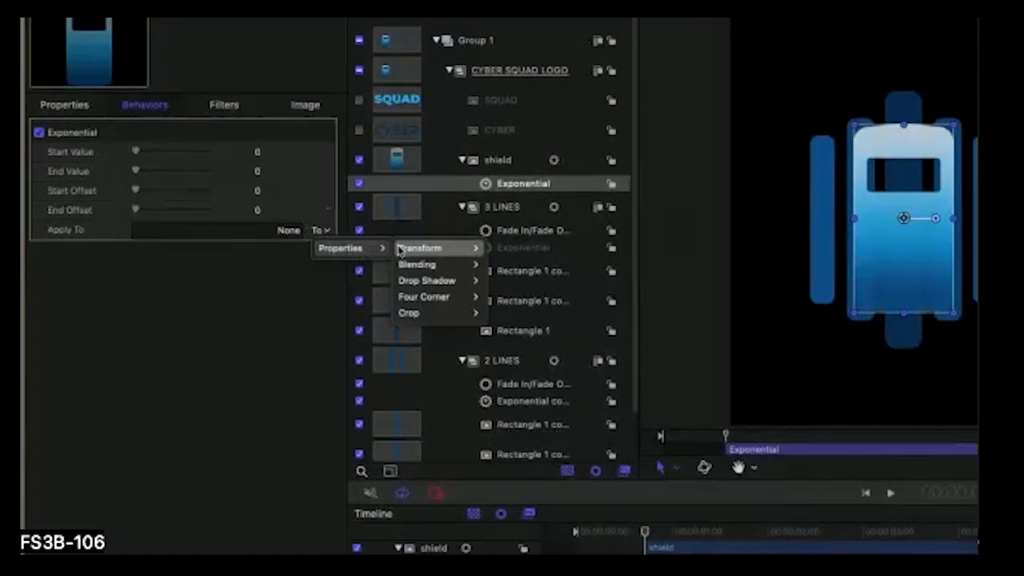
{"action": "mouse_move", "coordinate": [424, 248]}
{"action": "mouse_move", "coordinate": [519, 248]}
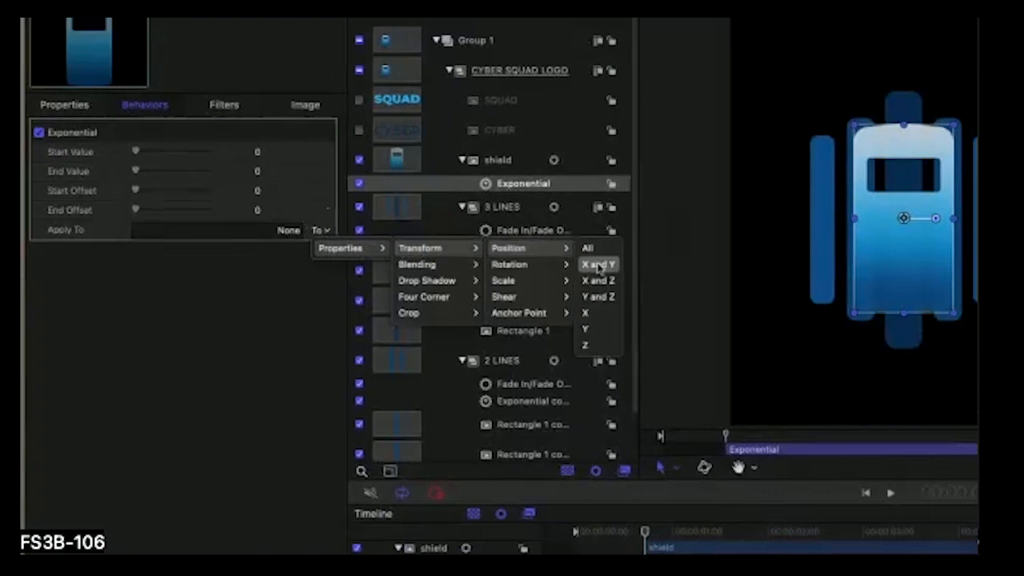
{"action": "left_click", "coordinate": [606, 316]}
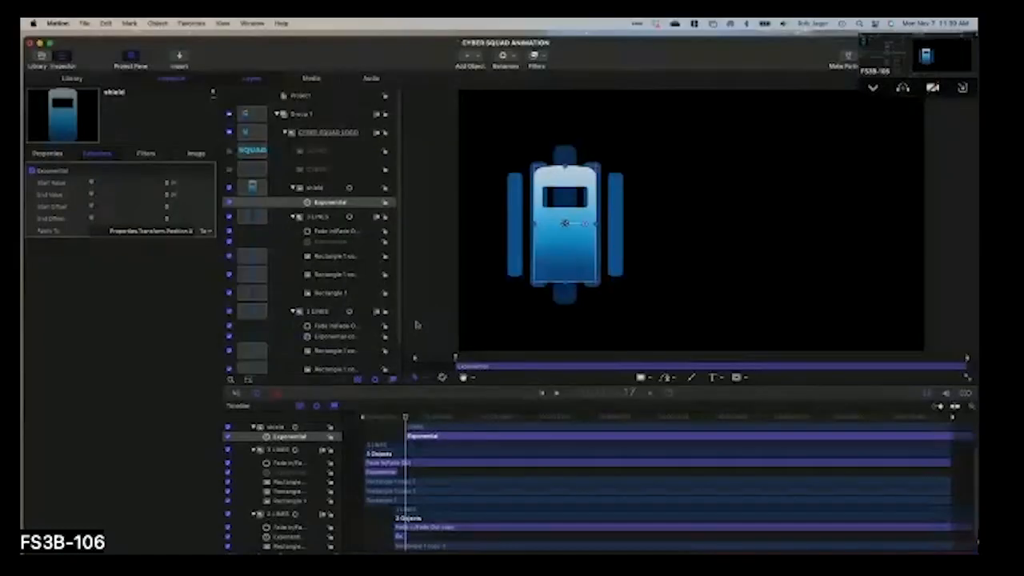
- Set the shield Exponential behavior's Start Value to about -296 px, placing the shield beside the bars at its start
{"action": "left_click_drag", "start_coordinate": [405, 416], "coordinate": [433, 430]}
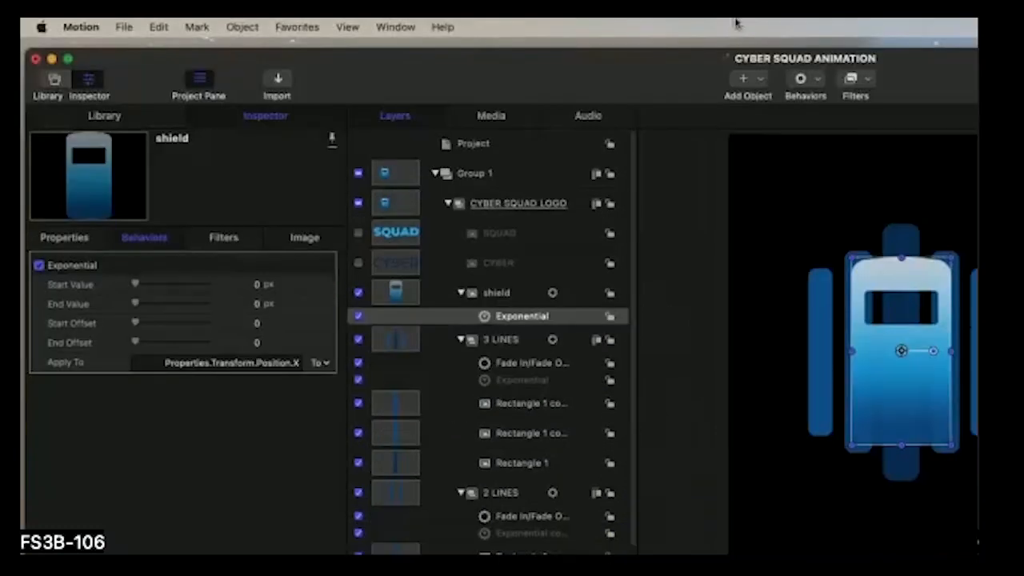
{"action": "mouse_move", "coordinate": [244, 288]}
{"action": "left_mouse_down"}
{"action": "mouse_move", "coordinate": [256, 276]}
{"action": "mouse_move", "coordinate": [261, 286]}
{"action": "left_mouse_up"}
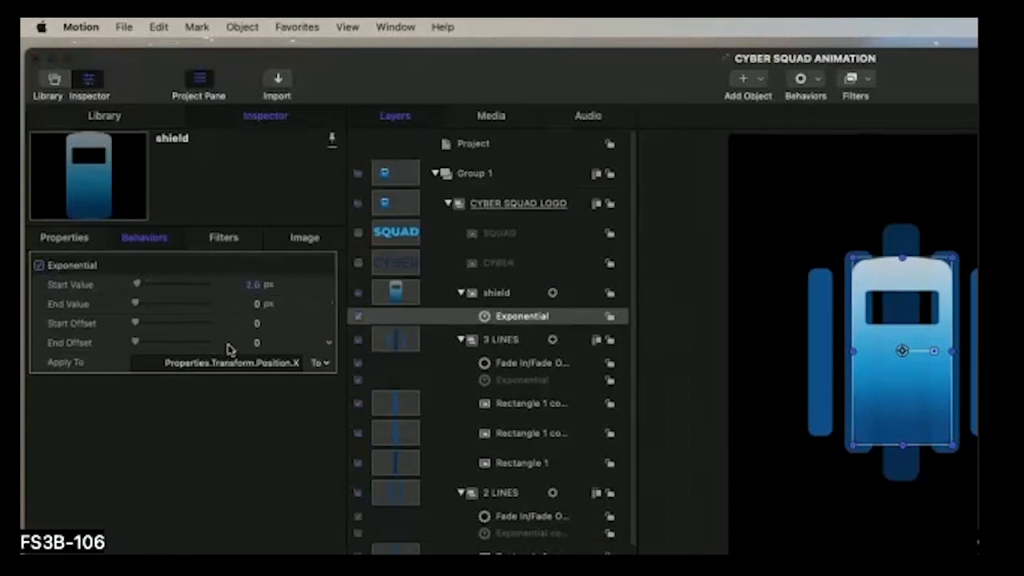
{"action": "left_click_drag", "start_coordinate": [136, 284], "coordinate": [96, 283]}
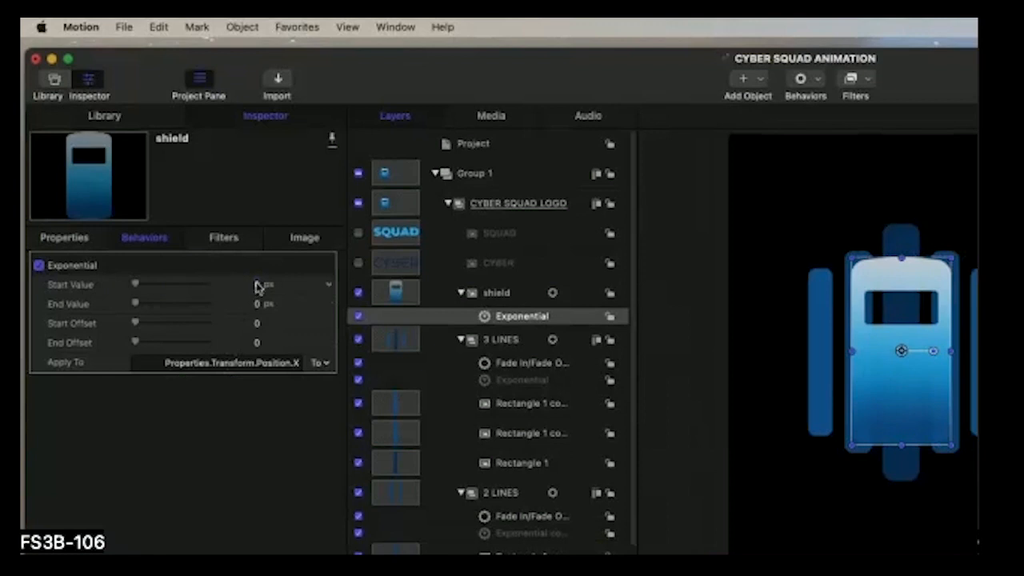
{"action": "left_click_drag", "start_coordinate": [264, 284], "coordinate": [176, 284]}
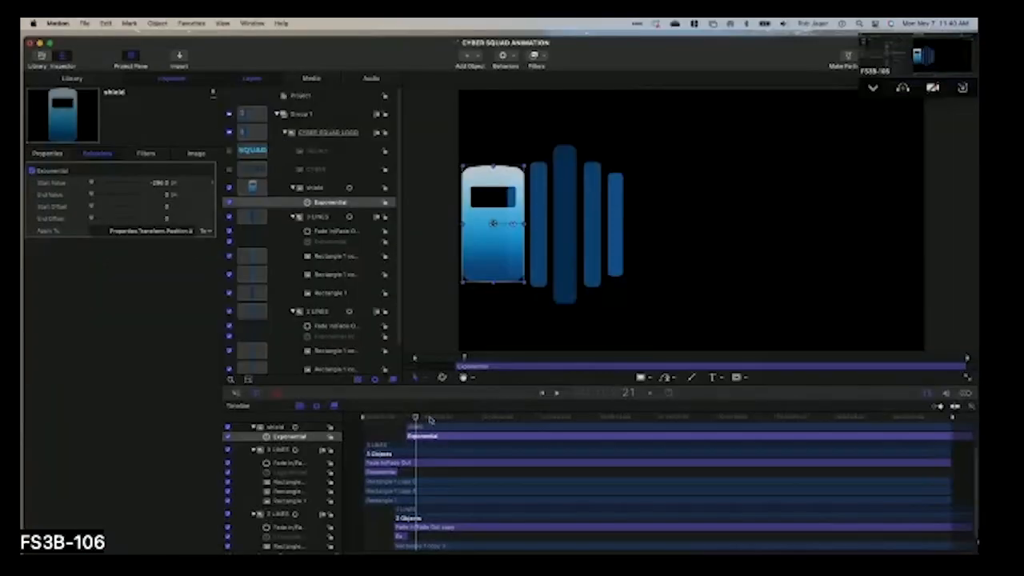
- Trim the end of the shield's Exponential behavior to shortly after 1:00 and play the animation from the start
{"action": "left_click_drag", "start_coordinate": [430, 419], "coordinate": [958, 446]}
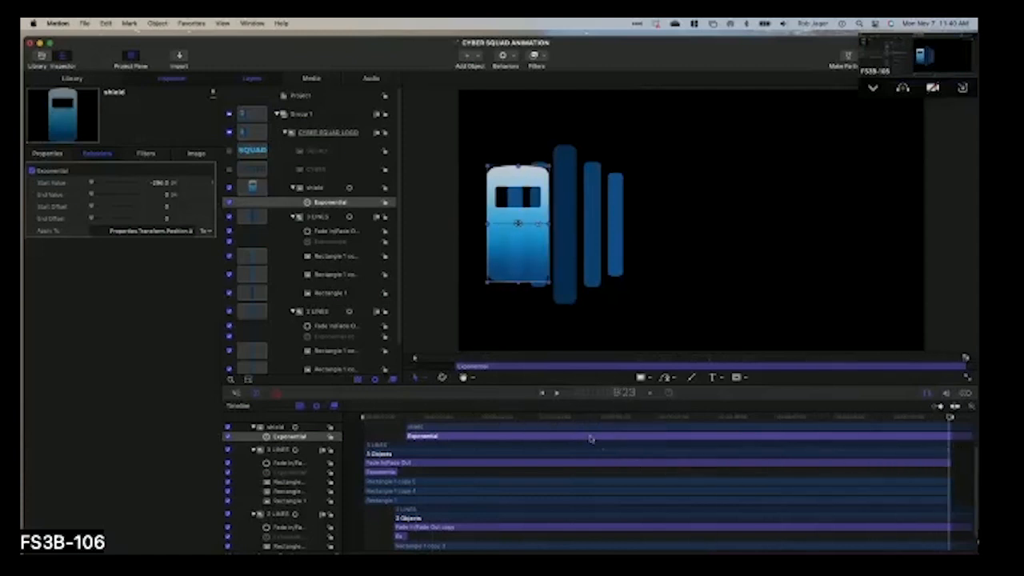
{"action": "mouse_move", "coordinate": [407, 417]}
{"action": "left_mouse_down"}
{"action": "mouse_move", "coordinate": [445, 419]}
{"action": "mouse_move", "coordinate": [410, 418]}
{"action": "mouse_move", "coordinate": [424, 423]}
{"action": "left_mouse_up"}
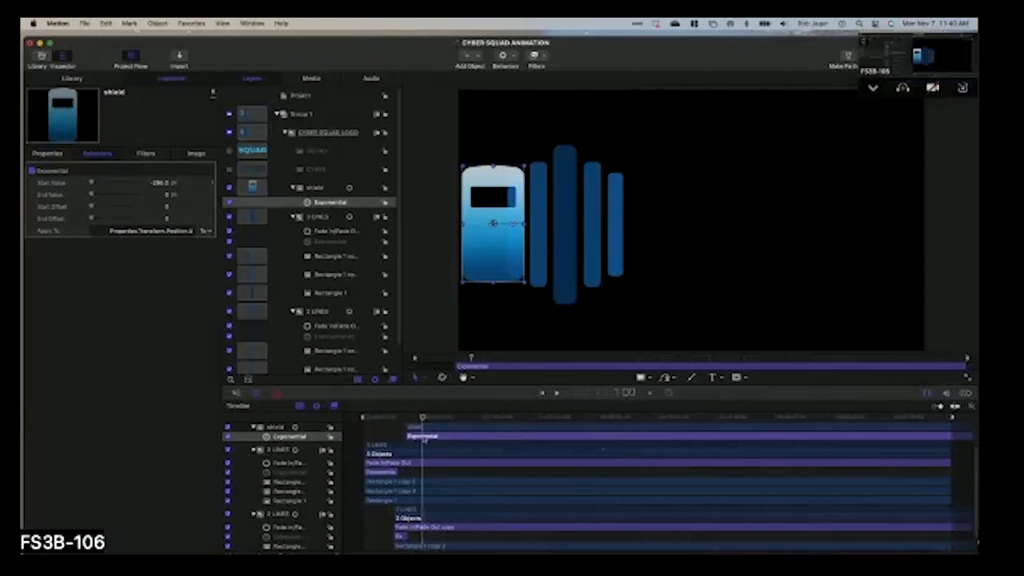
{"action": "key", "text": "o"}
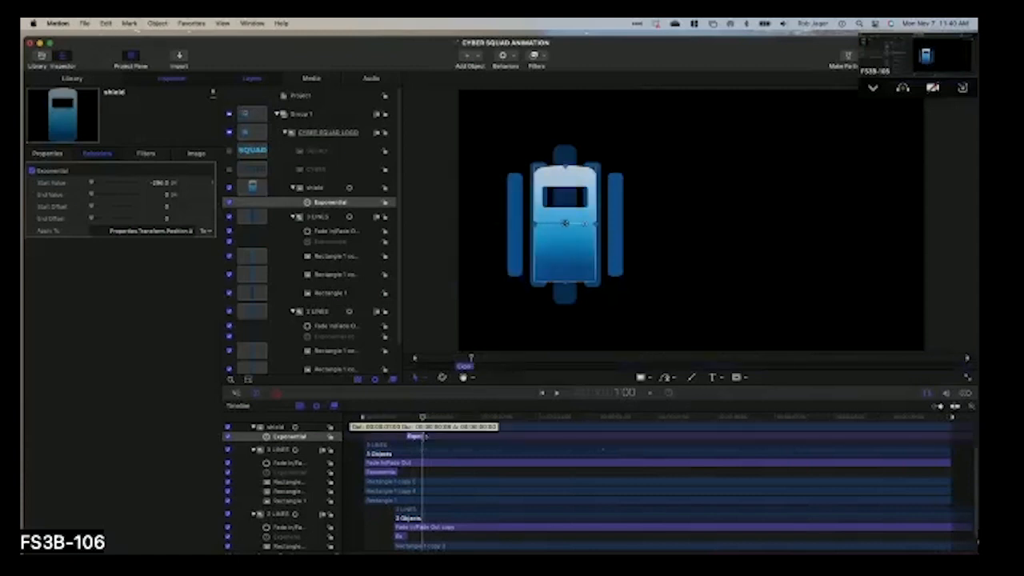
{"action": "mouse_move", "coordinate": [425, 436]}
{"action": "left_mouse_down"}
{"action": "mouse_move", "coordinate": [436, 437]}
{"action": "mouse_move", "coordinate": [417, 452]}
{"action": "left_mouse_up"}
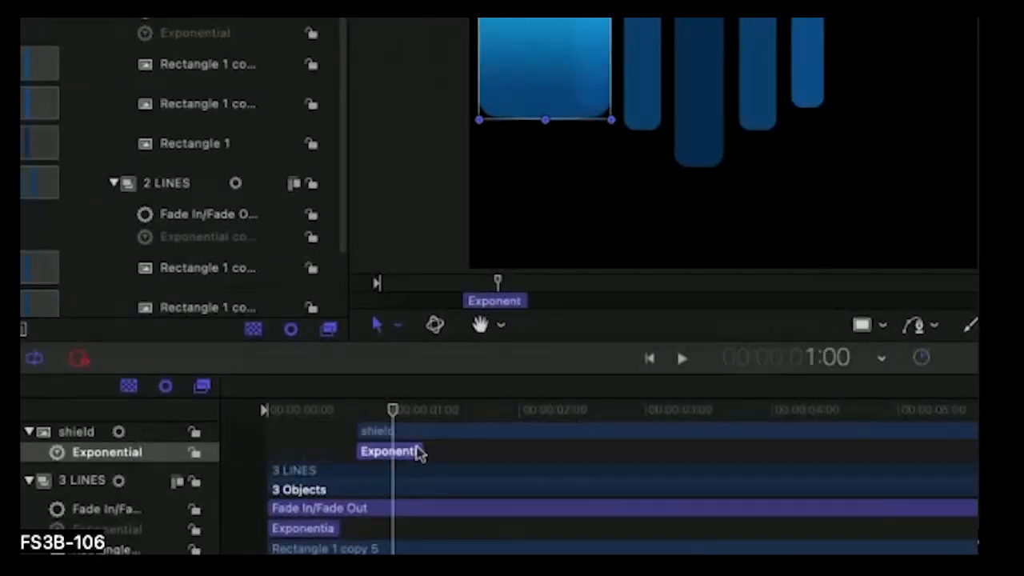
{"action": "left_click_drag", "start_coordinate": [421, 450], "coordinate": [422, 451]}
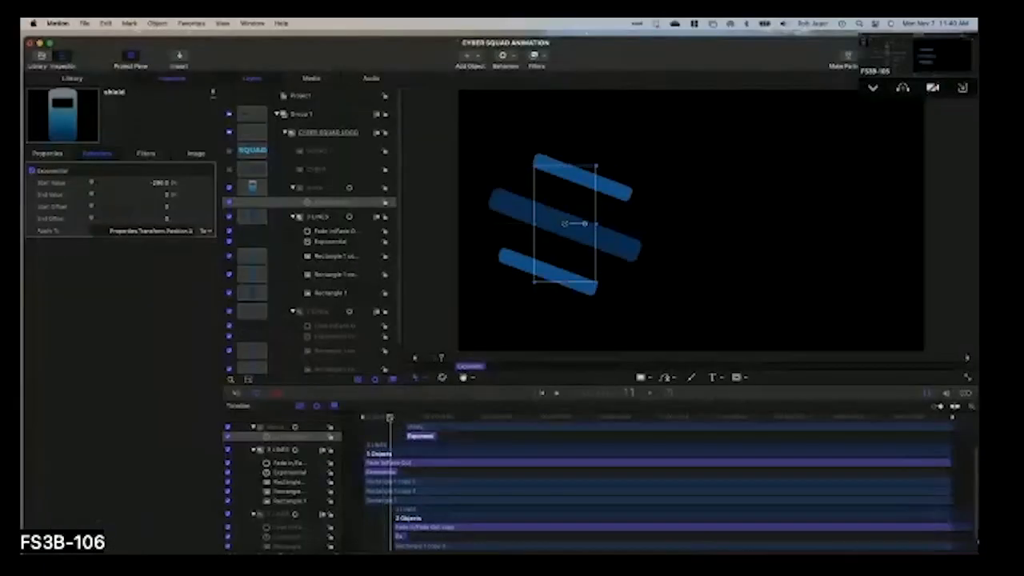
{"action": "left_click_drag", "start_coordinate": [390, 417], "coordinate": [348, 414]}
{"action": "key", "text": "space"}
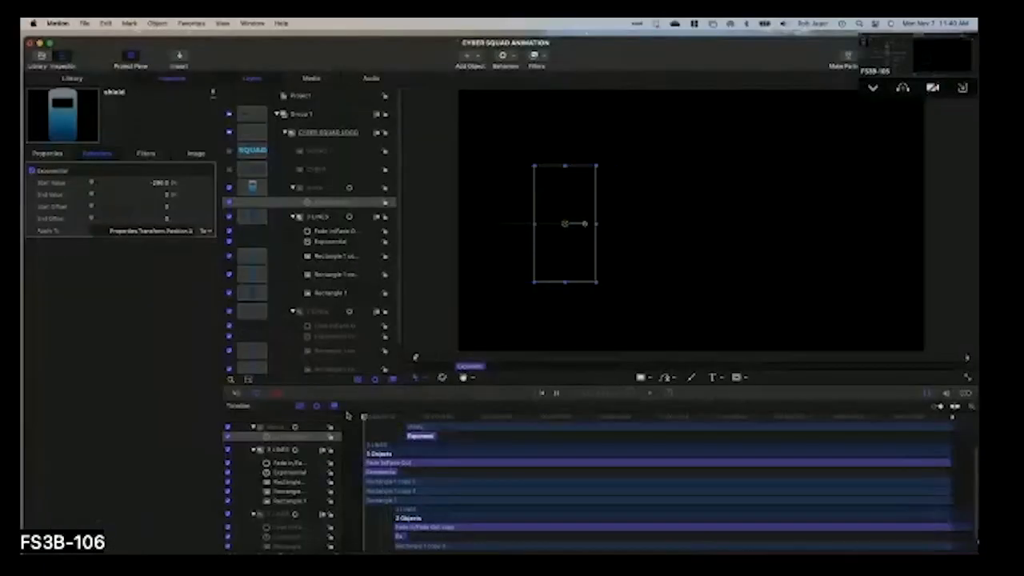
{"action": "left_click", "coordinate": [725, 295]}
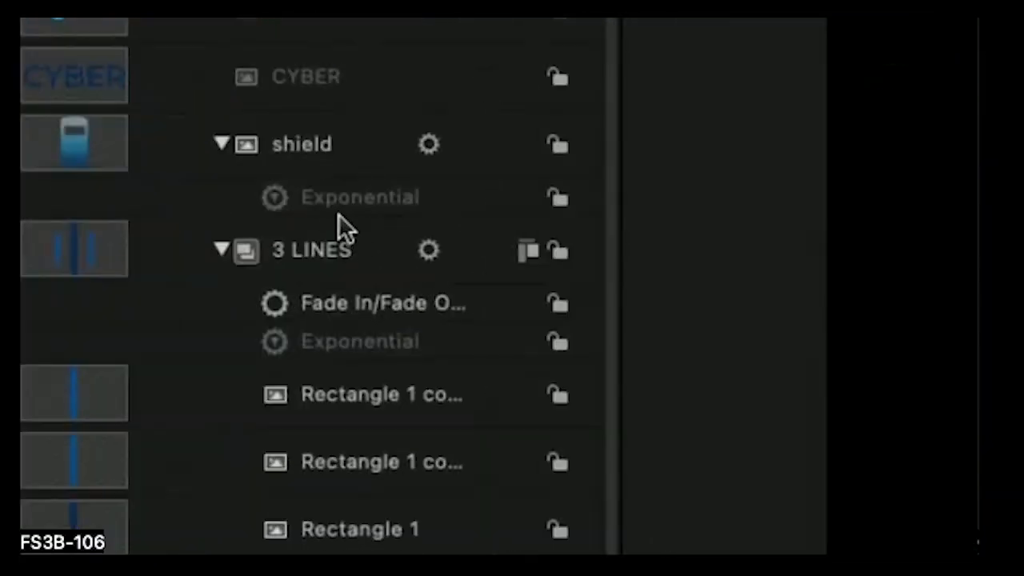
- Duplicate the shield's Exponential behavior and apply the copy to the Blending Opacity parameter
{"action": "left_click", "coordinate": [335, 206]}
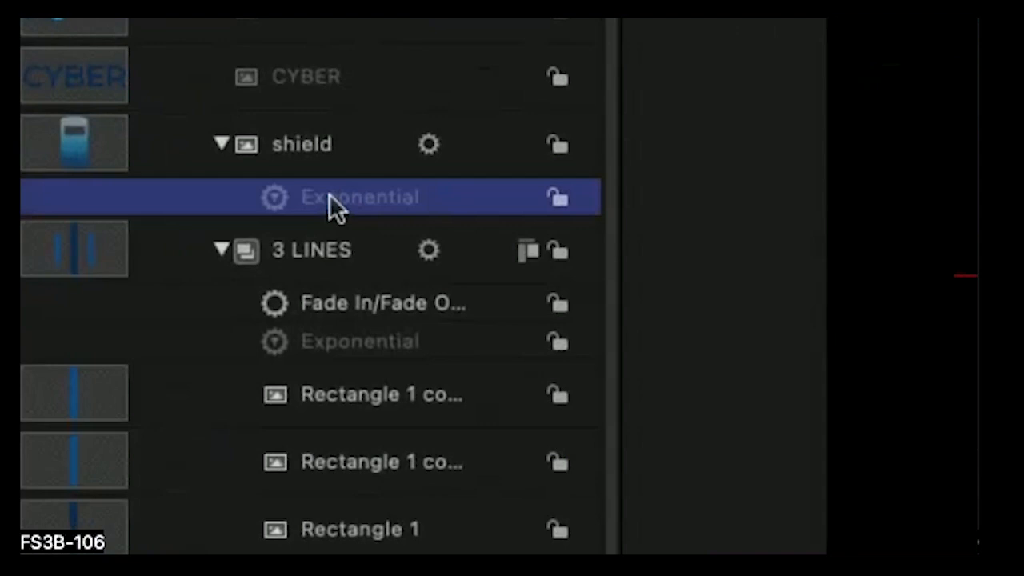
{"action": "right_click", "coordinate": [335, 207]}
{"action": "left_click", "coordinate": [413, 340]}
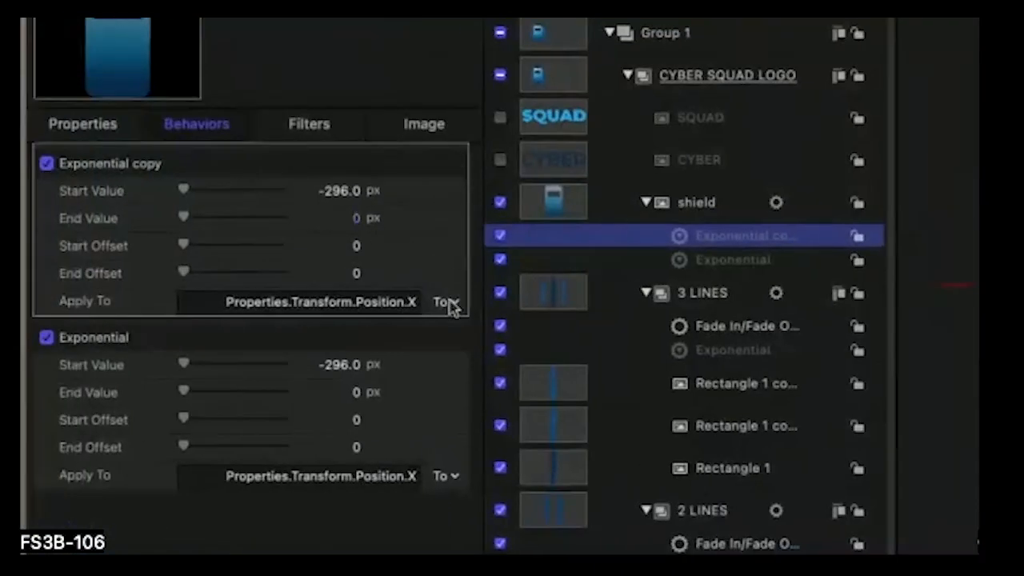
{"action": "left_click", "coordinate": [452, 306]}
{"action": "mouse_move", "coordinate": [453, 327]}
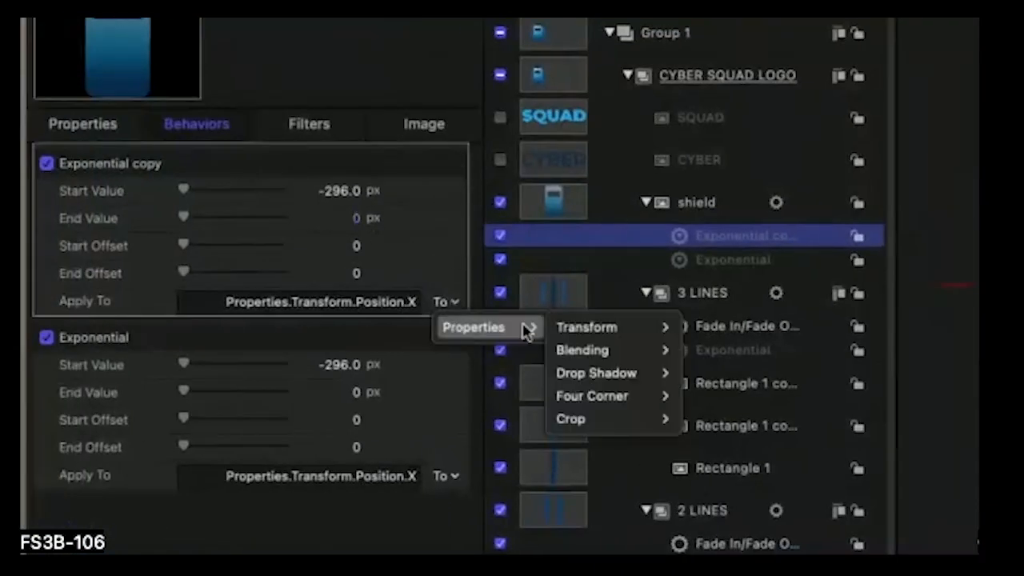
{"action": "mouse_move", "coordinate": [667, 350]}
{"action": "left_click", "coordinate": [701, 350]}
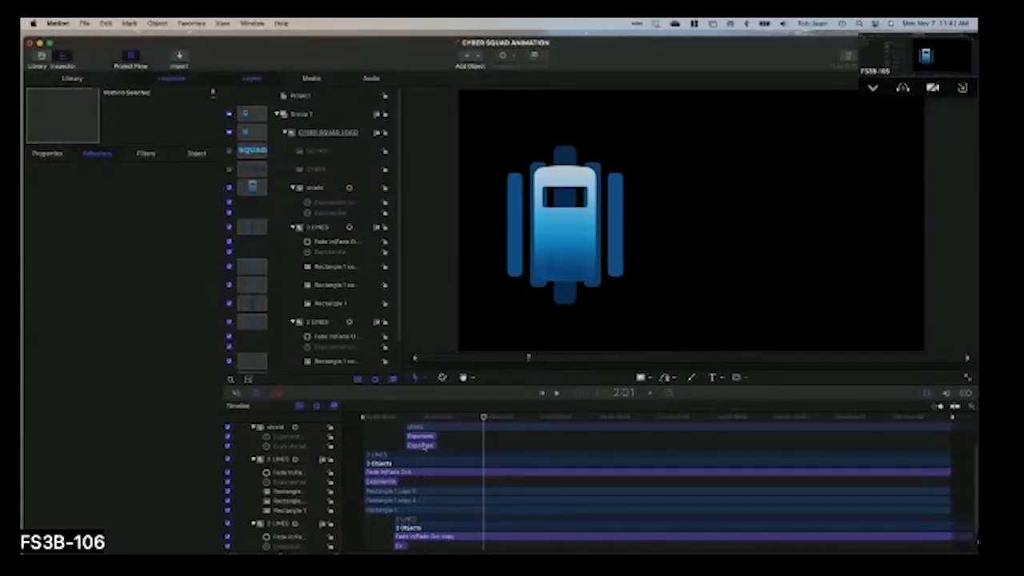
- Play the animation repeatedly from the beginning to check how the lines and shield come in
{"action": "key", "text": "Home"}
{"action": "key", "text": "space"}
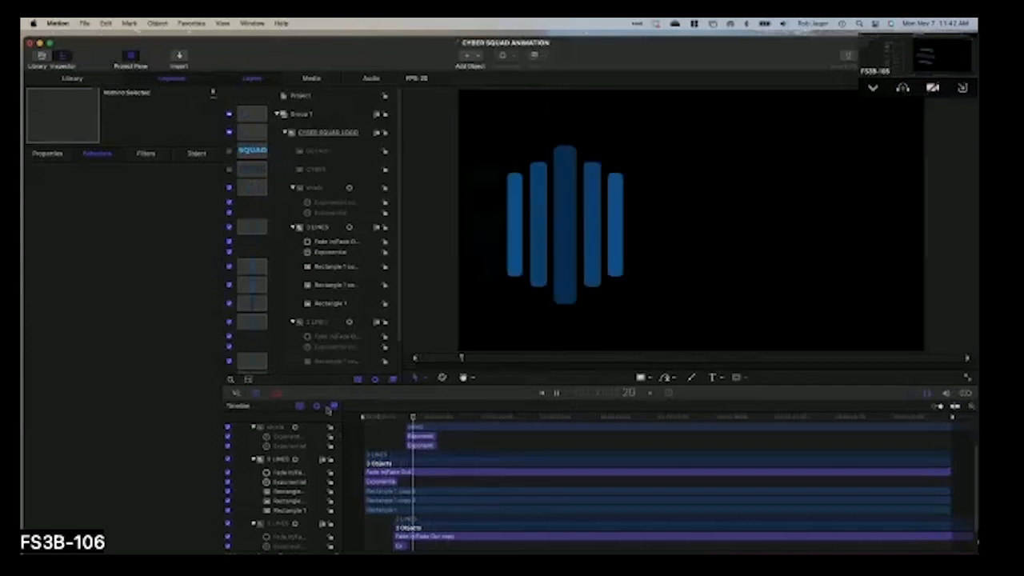
{"action": "key", "text": "space"}
{"action": "left_click_drag", "start_coordinate": [453, 417], "coordinate": [324, 401]}
{"action": "key", "text": "space"}
{"action": "key", "text": "space"}
{"action": "left_click_drag", "start_coordinate": [432, 418], "coordinate": [353, 433]}
{"action": "key", "text": "space"}
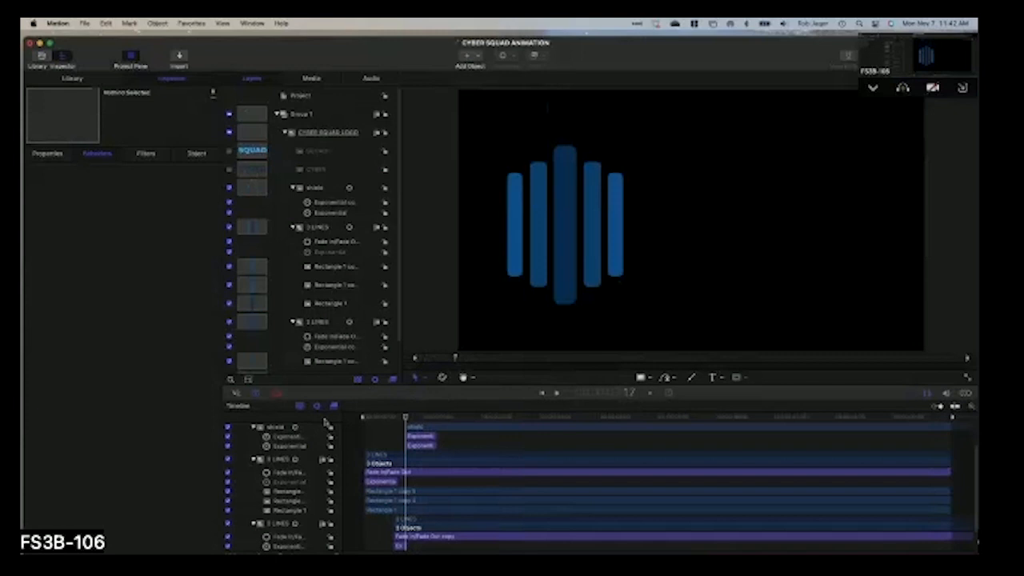
- Make the CYBER layer visible and add an Exponential parameter behavior to it
{"action": "left_click", "coordinate": [315, 170]}
{"action": "left_click", "coordinate": [317, 152]}
{"action": "left_click", "coordinate": [229, 170]}
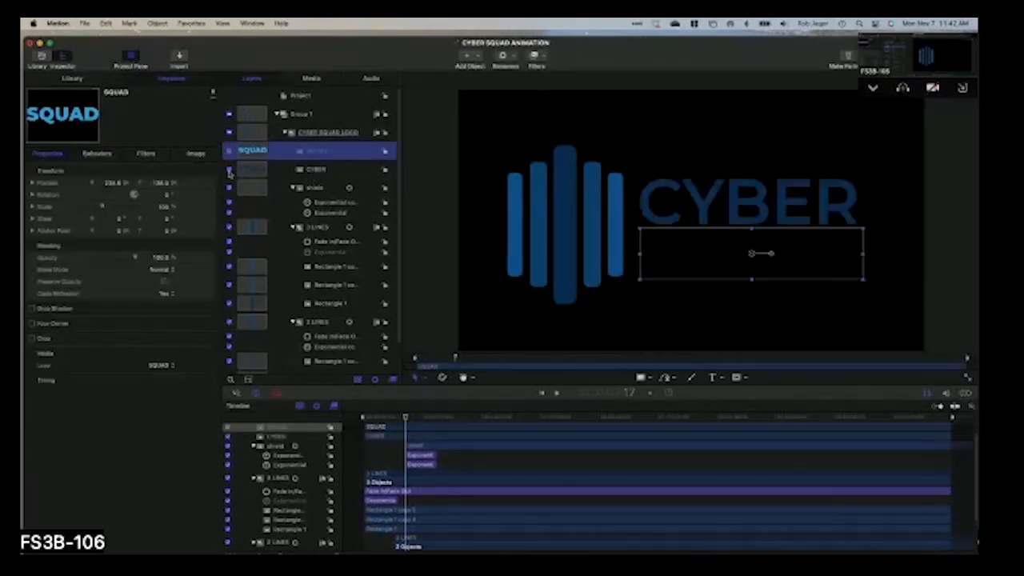
{"action": "key", "text": "space"}
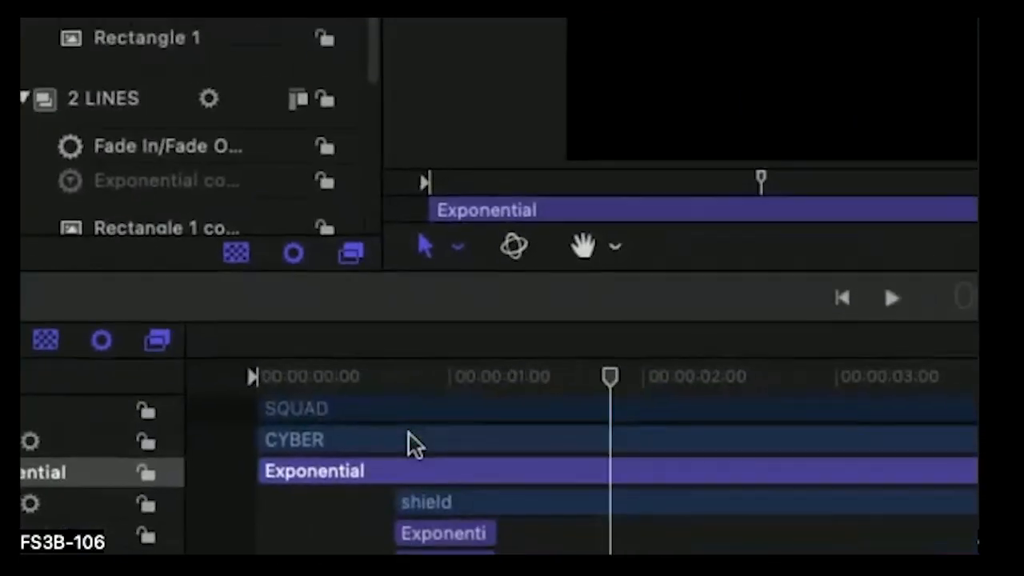
- Shift the CYBER layer to start together with the shield and trim its Exponential behavior to end with the shield's behaviors
{"action": "left_click_drag", "start_coordinate": [400, 430], "coordinate": [522, 450]}
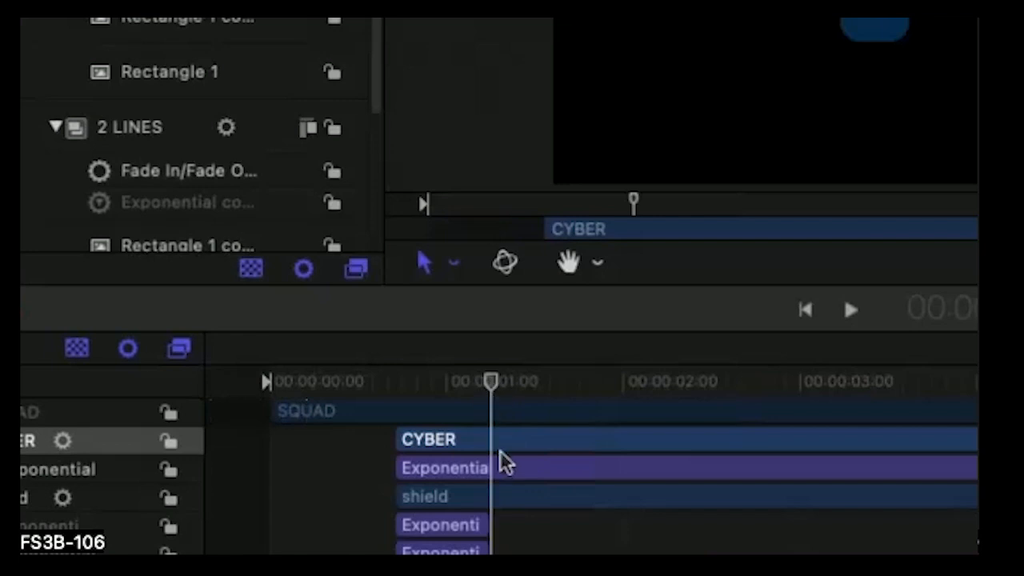
{"action": "left_click", "coordinate": [500, 468]}
{"action": "scroll", "coordinate": [465, 547], "scroll_direction": "down", "scroll_amount": 1}
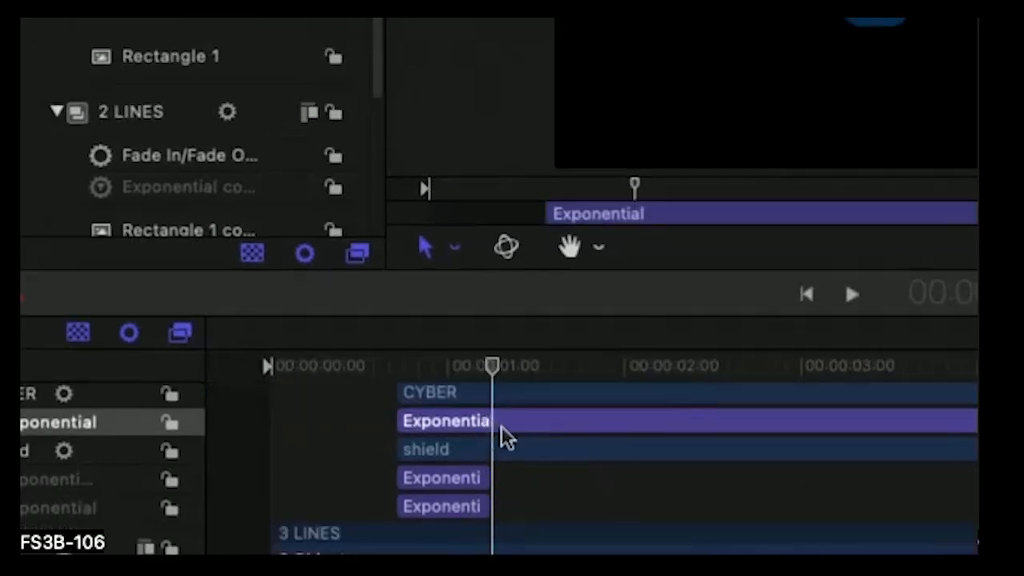
{"action": "key", "text": "alt+bracketright"}
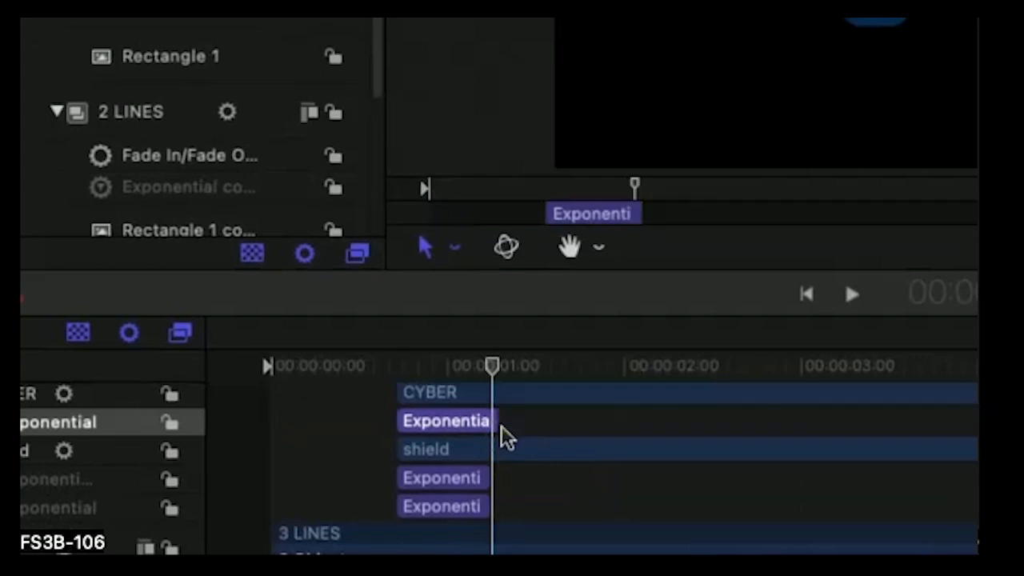
{"action": "left_click_drag", "start_coordinate": [496, 415], "coordinate": [488, 414]}
{"action": "left_click_drag", "start_coordinate": [490, 367], "coordinate": [472, 384]}
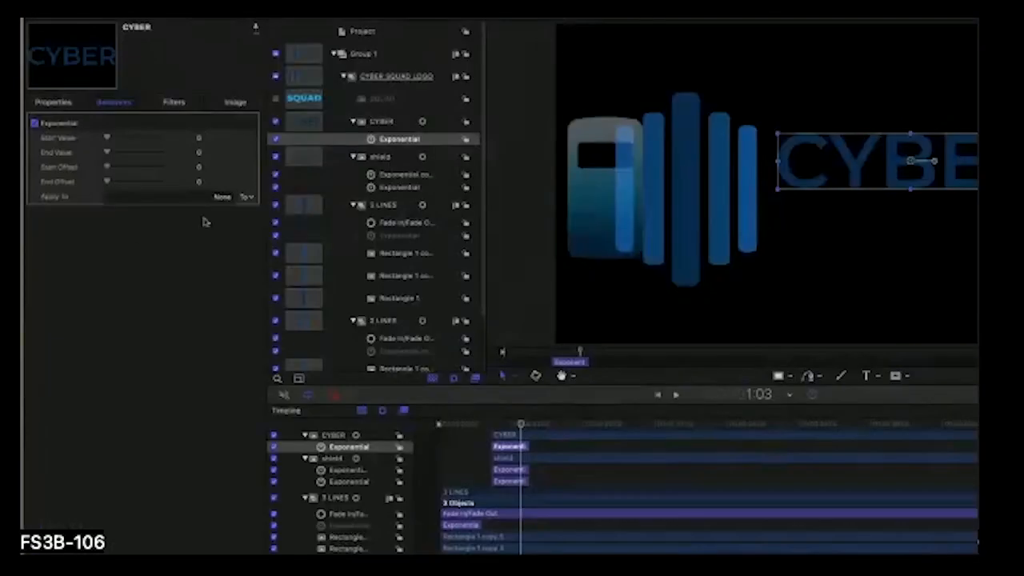
- Apply CYBER's Exponential behavior to Transform Position Y with a Start Value of about 255 px, then play the animation
{"action": "left_click", "coordinate": [248, 197]}
{"action": "mouse_move", "coordinate": [276, 210]}
{"action": "mouse_move", "coordinate": [333, 214]}
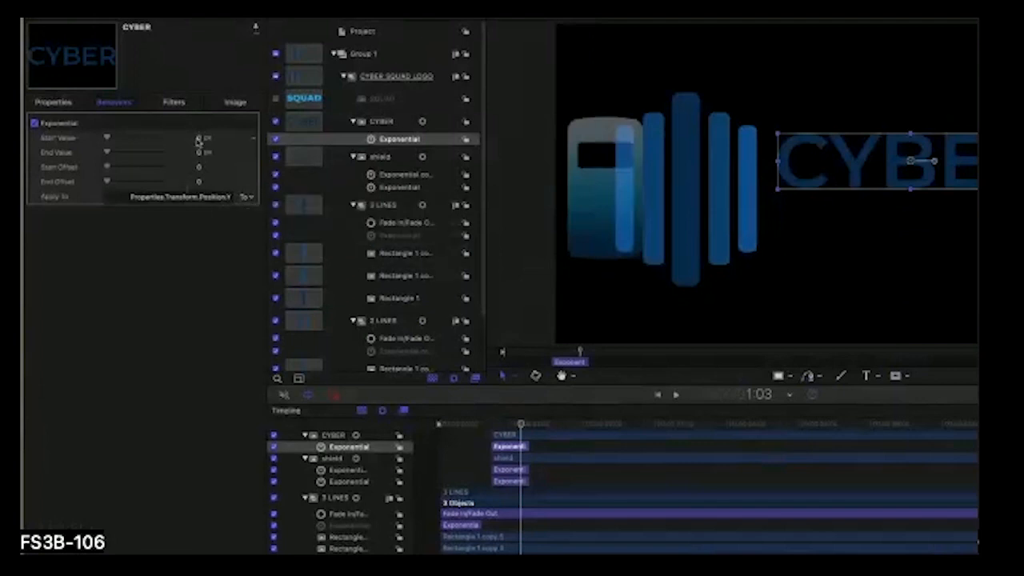
{"action": "left_click_drag", "start_coordinate": [199, 139], "coordinate": [199, 138]}
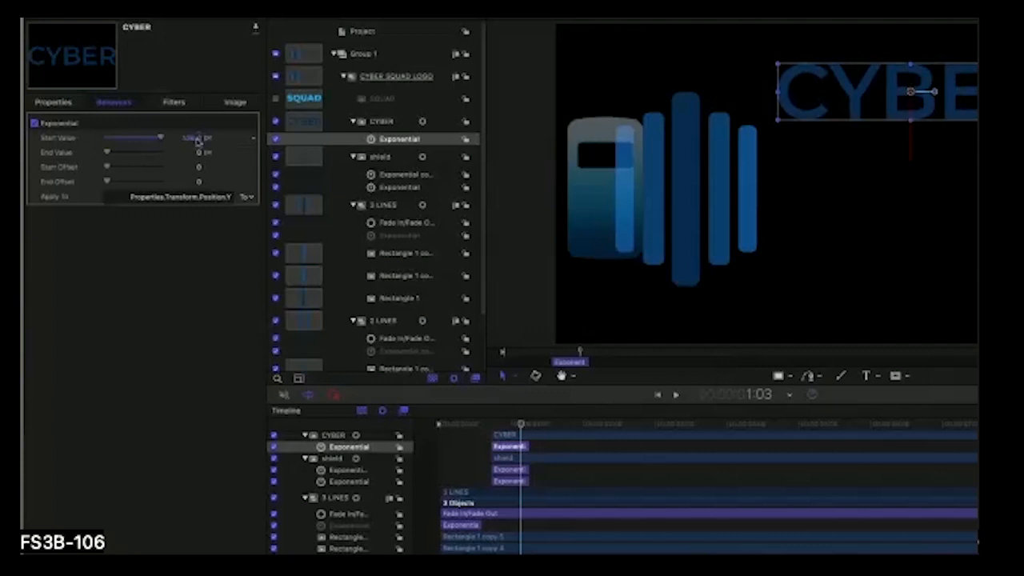
{"action": "key", "text": "space"}
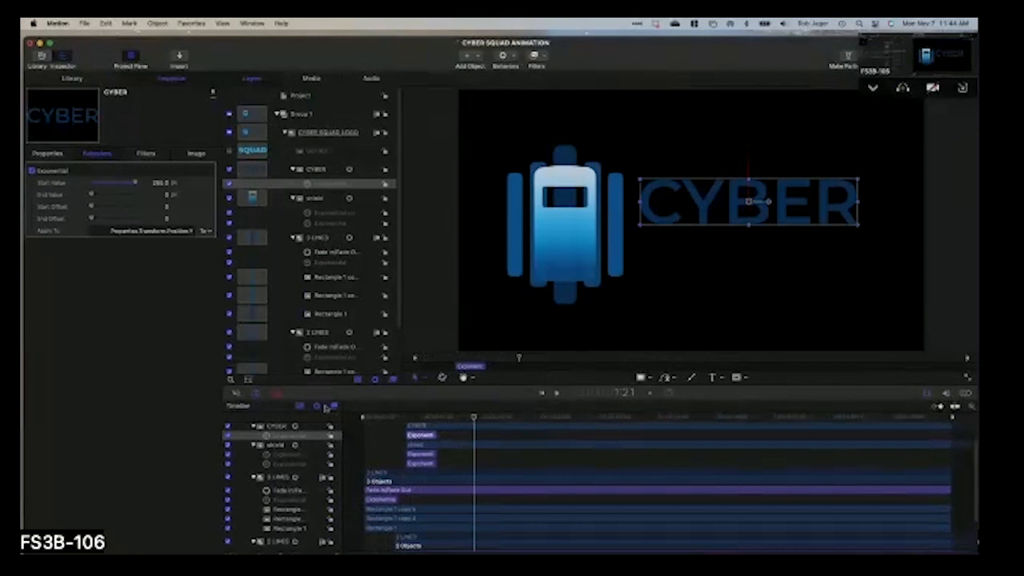
{"action": "key", "text": "space"}
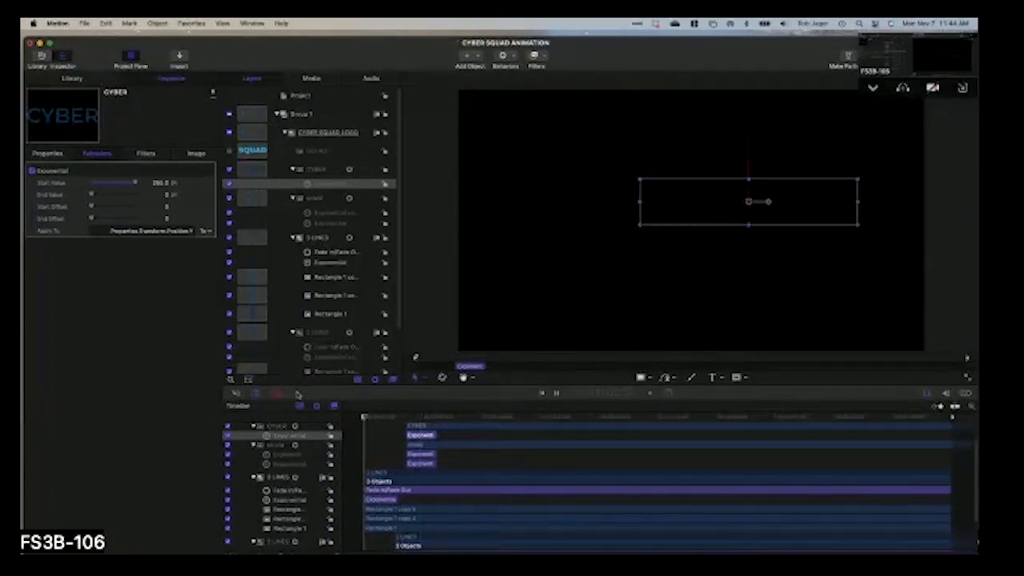
- Make the SQUAD layer visible and shift it in the timeline to start at about 1:00, after CYBER
{"action": "left_click", "coordinate": [308, 150]}
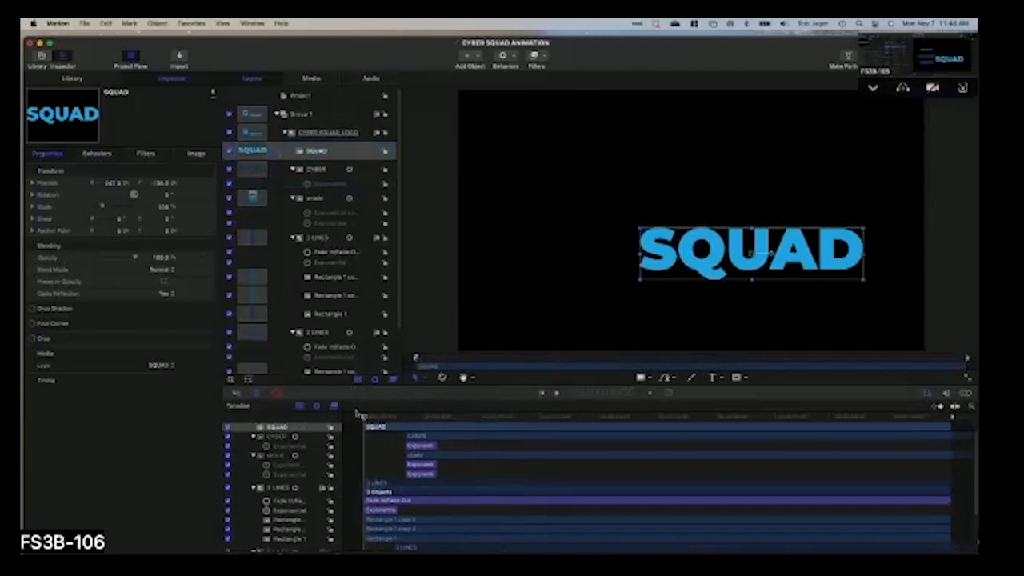
{"action": "left_click_drag", "start_coordinate": [399, 426], "coordinate": [321, 435]}
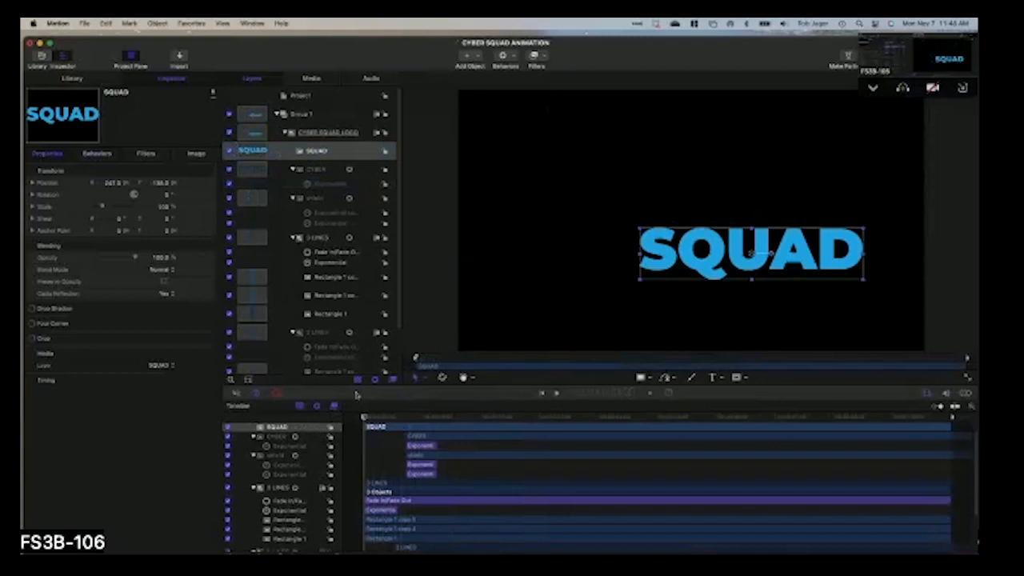
{"action": "left_click_drag", "start_coordinate": [402, 425], "coordinate": [451, 432]}
{"action": "left_click", "coordinate": [417, 418]}
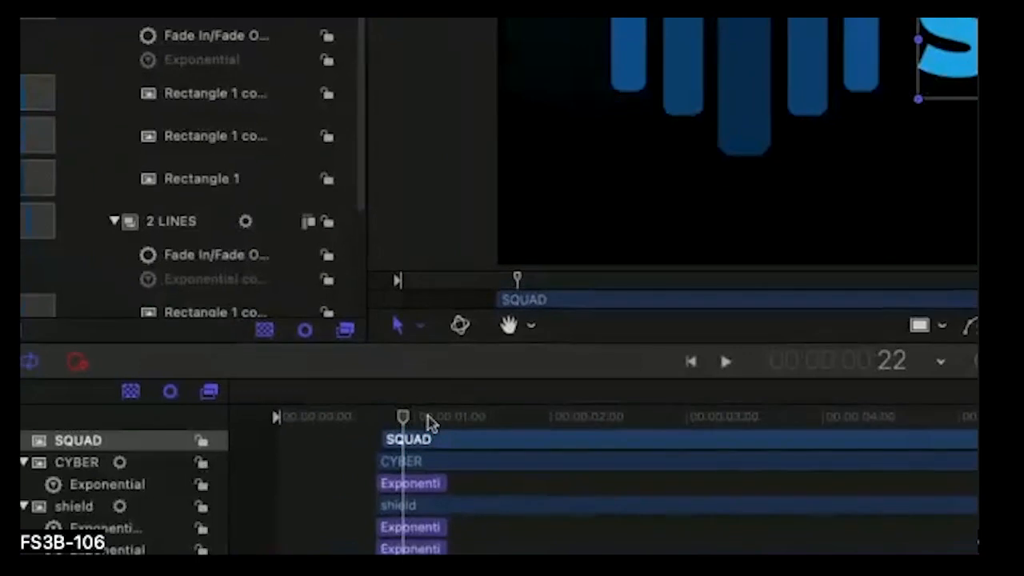
{"action": "left_click_drag", "start_coordinate": [429, 426], "coordinate": [473, 448]}
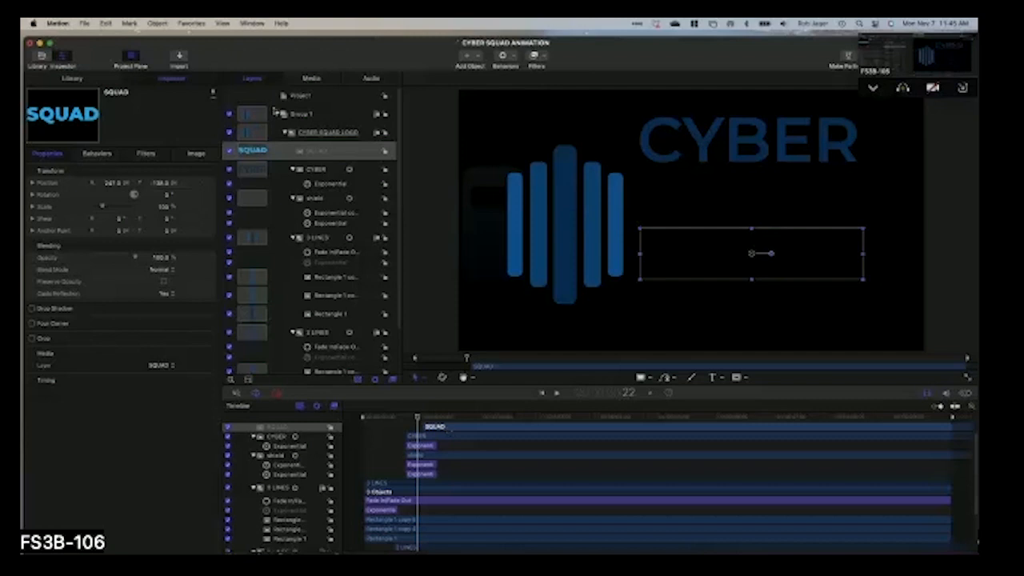
- Add a Ramp behavior to SQUAD, applied to Transform Position X with a Start Value of about 121 px
{"action": "left_click", "coordinate": [503, 56]}
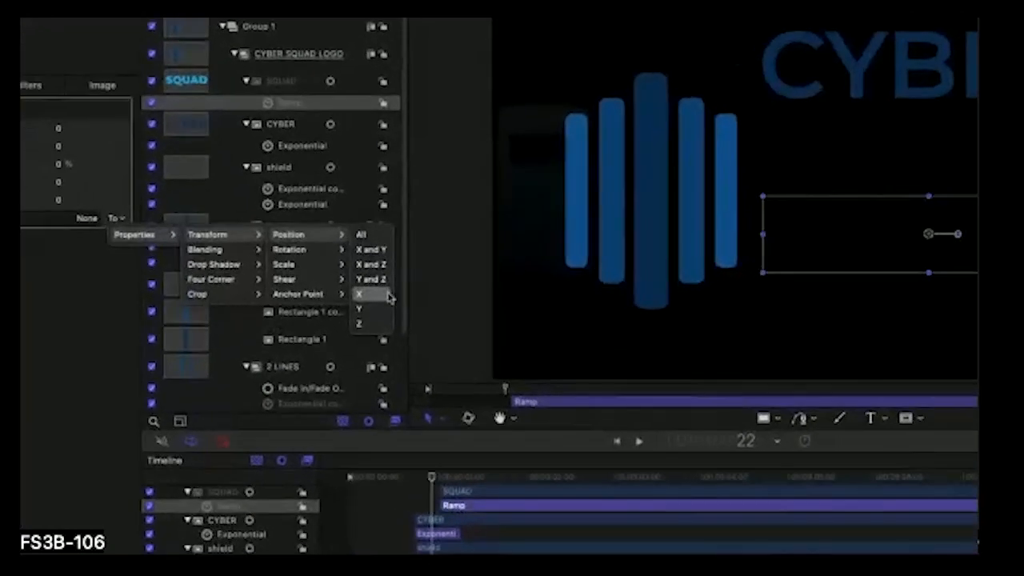
{"action": "left_click", "coordinate": [386, 296]}
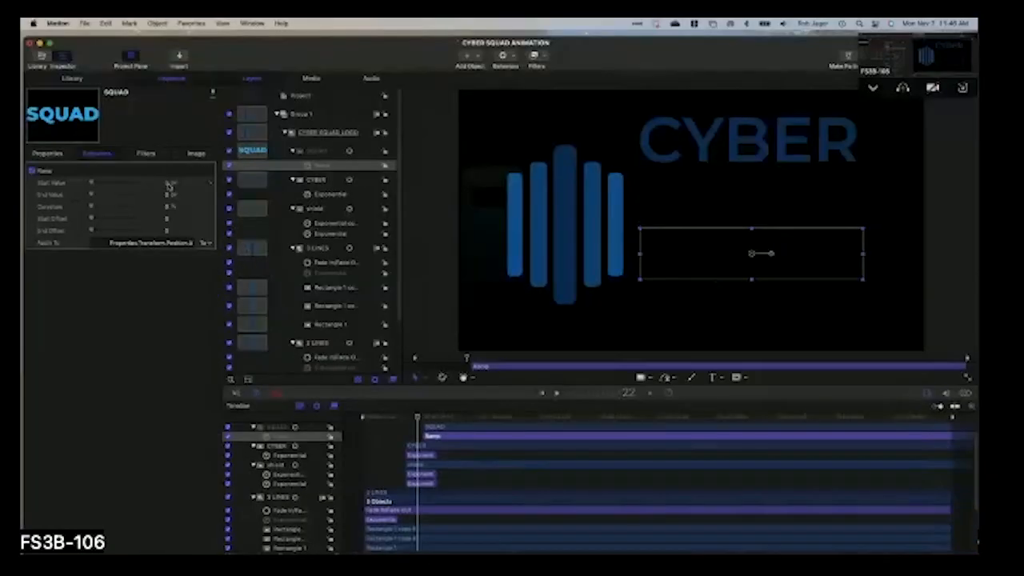
{"action": "left_click_drag", "start_coordinate": [167, 185], "coordinate": [182, 185]}
{"action": "mouse_move", "coordinate": [419, 416]}
{"action": "left_mouse_down"}
{"action": "mouse_move", "coordinate": [456, 416]}
{"action": "mouse_move", "coordinate": [426, 415]}
{"action": "left_mouse_up"}
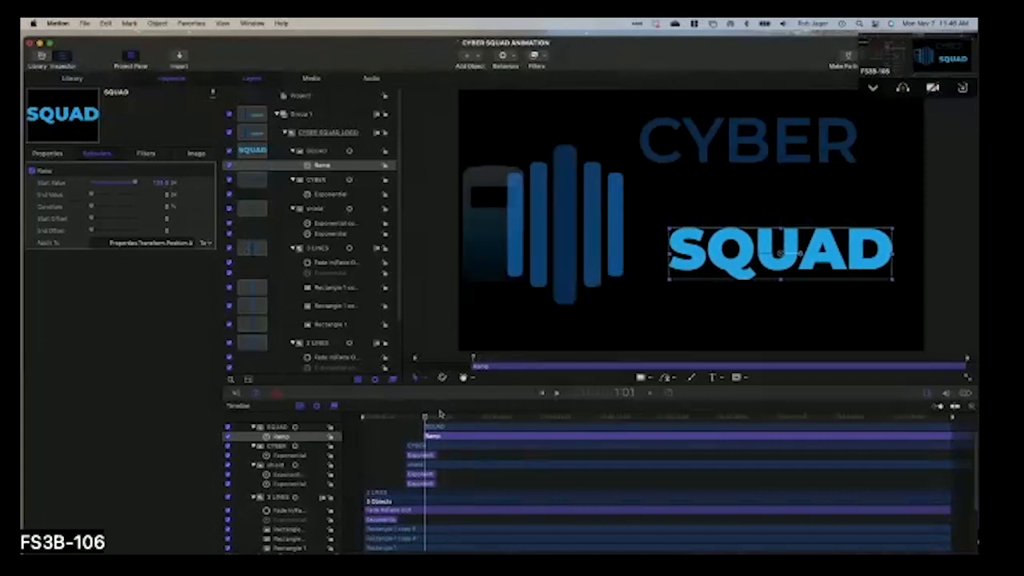
- Trim SQUAD's Ramp behavior to a few frames, using 1:07 as its end point, and shift the SQUAD layer slightly later
{"action": "left_click", "coordinate": [442, 417]}
{"action": "key", "text": "Left"}
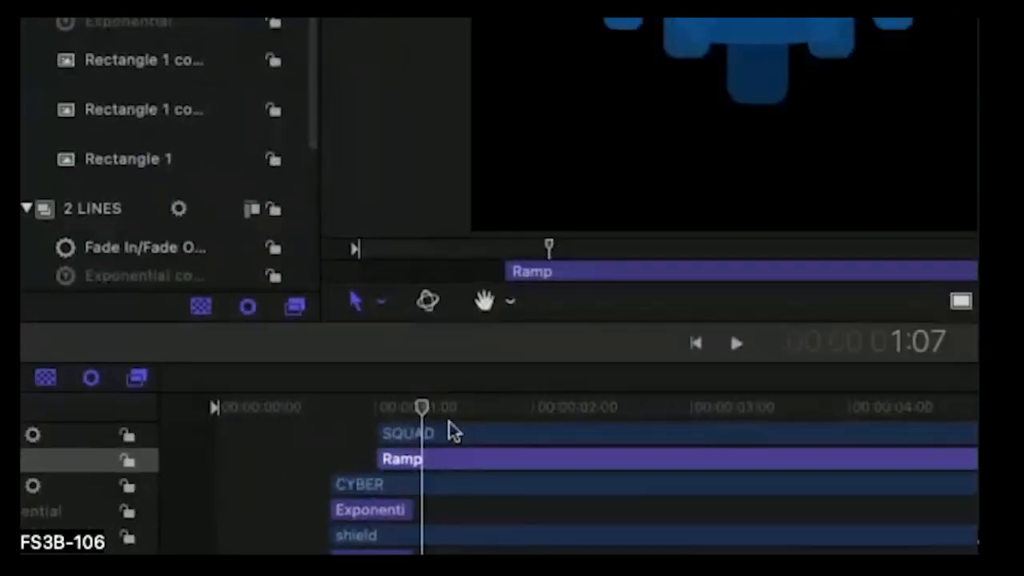
{"action": "left_click", "coordinate": [425, 455]}
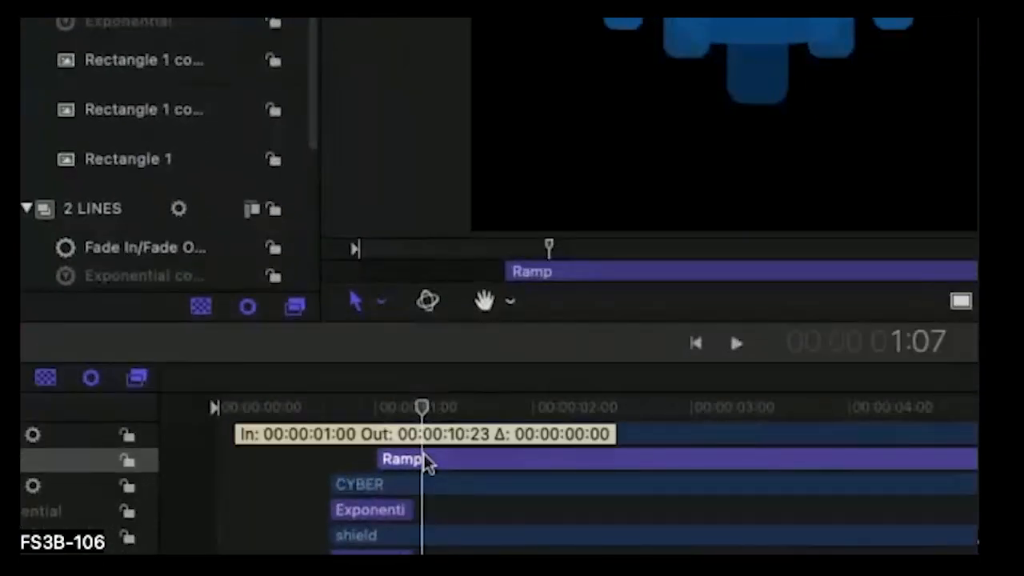
{"action": "left_click", "coordinate": [464, 425]}
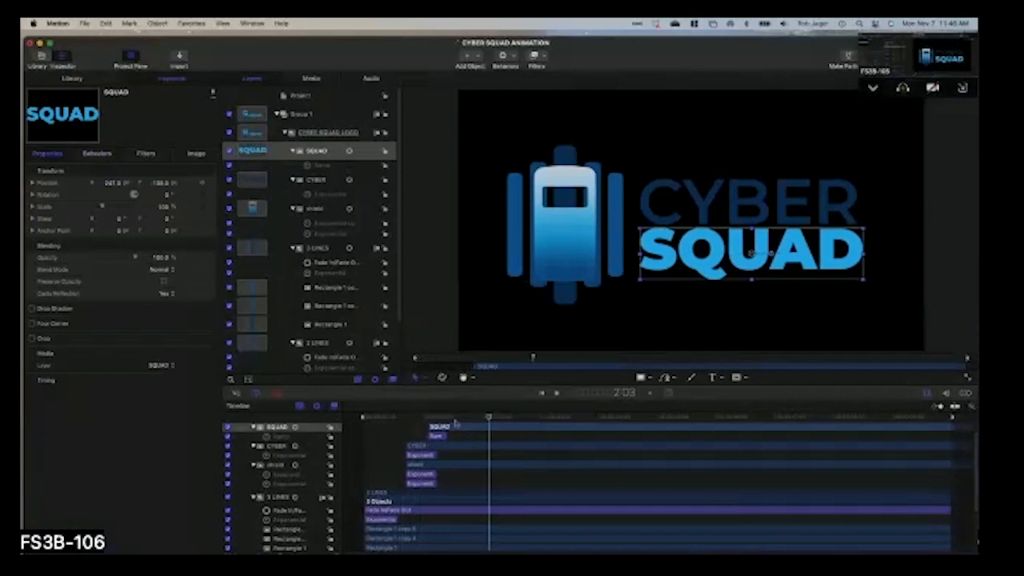
- Scrub through SQUAD's entrance and shorten its Ramp behavior by about two frames
{"action": "left_click", "coordinate": [417, 417]}
{"action": "left_click_drag", "start_coordinate": [417, 417], "coordinate": [467, 417]}
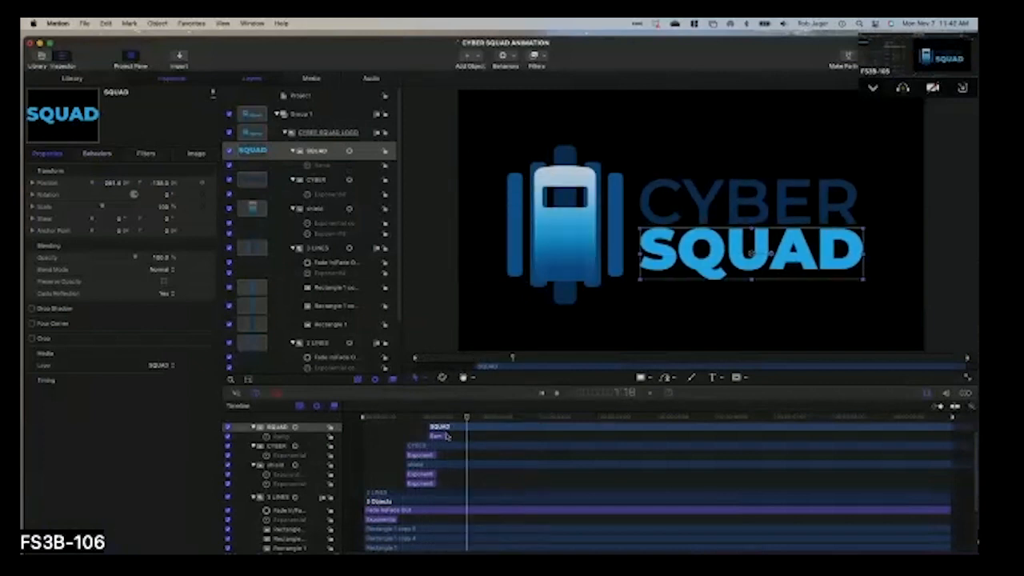
{"action": "left_click", "coordinate": [442, 437]}
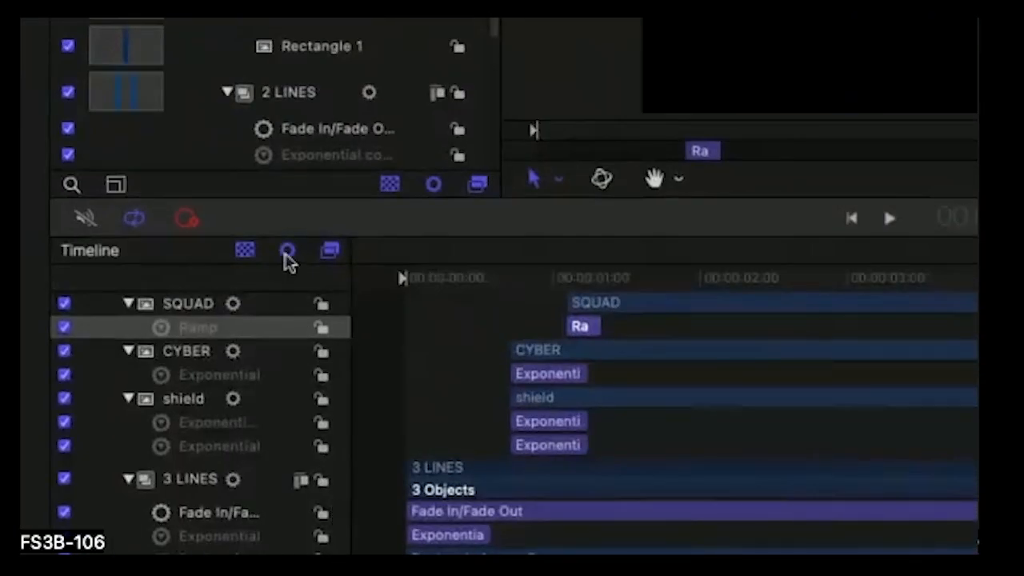
- Hide the behaviors in the timeline and trim all the logo layers to end at 8:00
{"action": "left_click", "coordinate": [287, 252]}
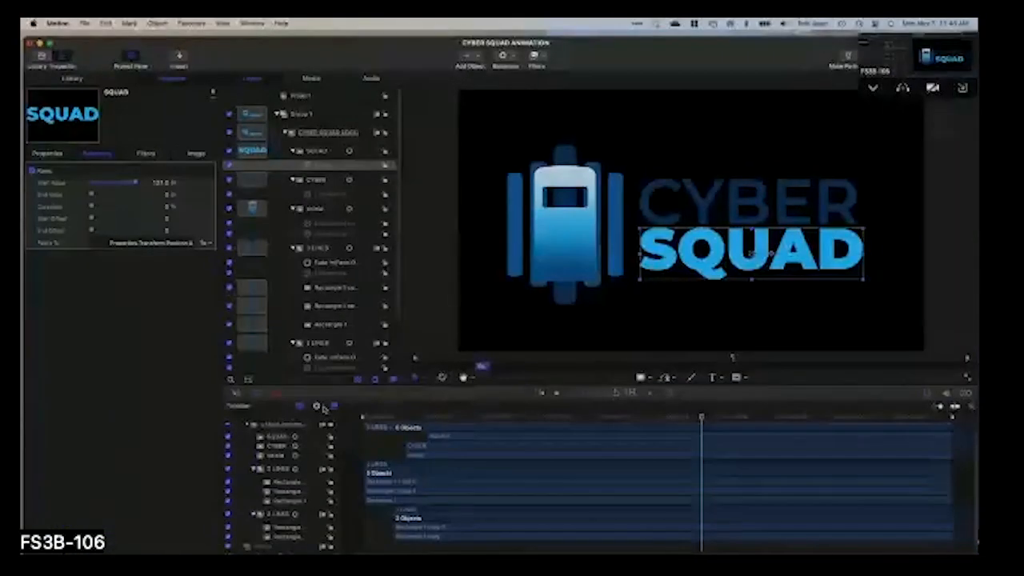
{"action": "left_click_drag", "start_coordinate": [730, 417], "coordinate": [834, 417]}
{"action": "scroll", "coordinate": [847, 545], "scroll_direction": "up", "scroll_amount": 5}
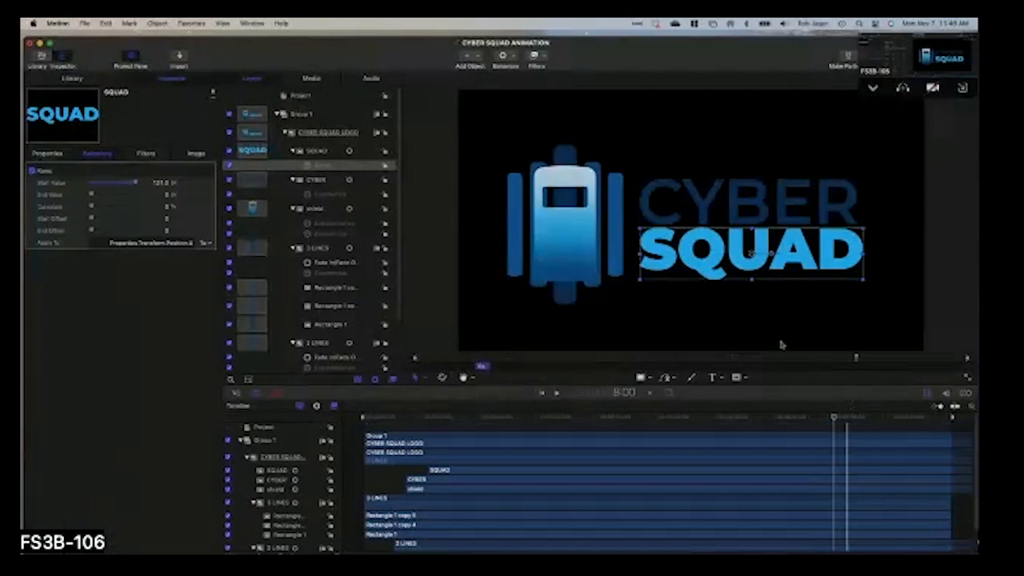
{"action": "key", "text": "super+a"}
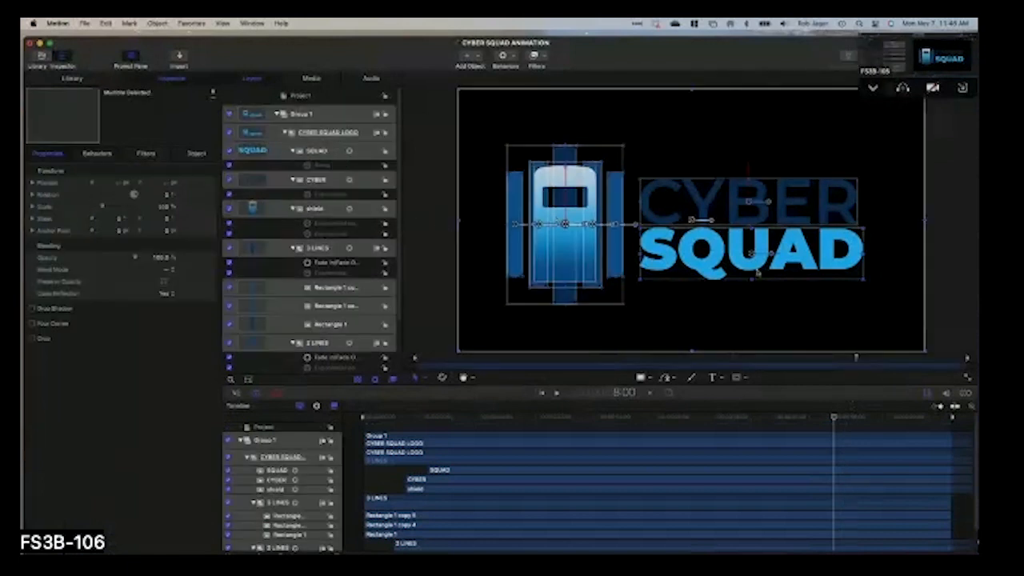
{"action": "key", "text": "o"}
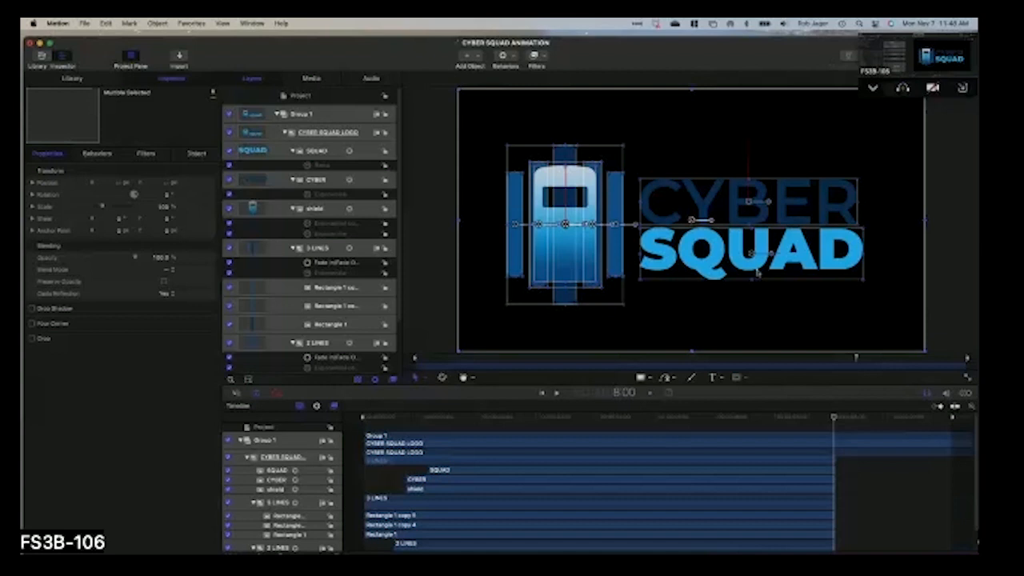
- Trim the remaining Group 1 bar so that it also ends at 8:00
{"action": "left_click", "coordinate": [442, 141]}
{"action": "left_click", "coordinate": [337, 113]}
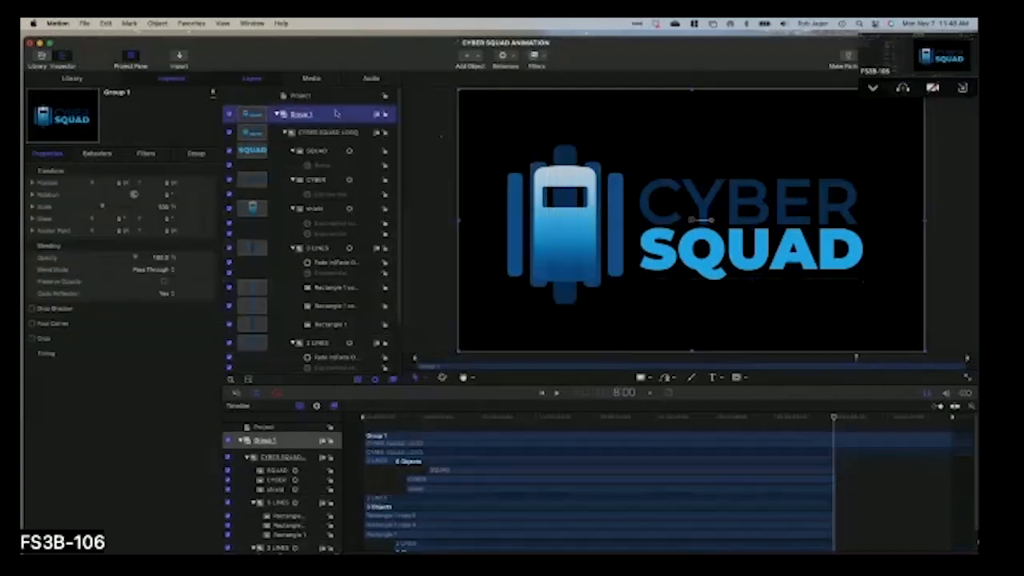
{"action": "left_click", "coordinate": [834, 443]}
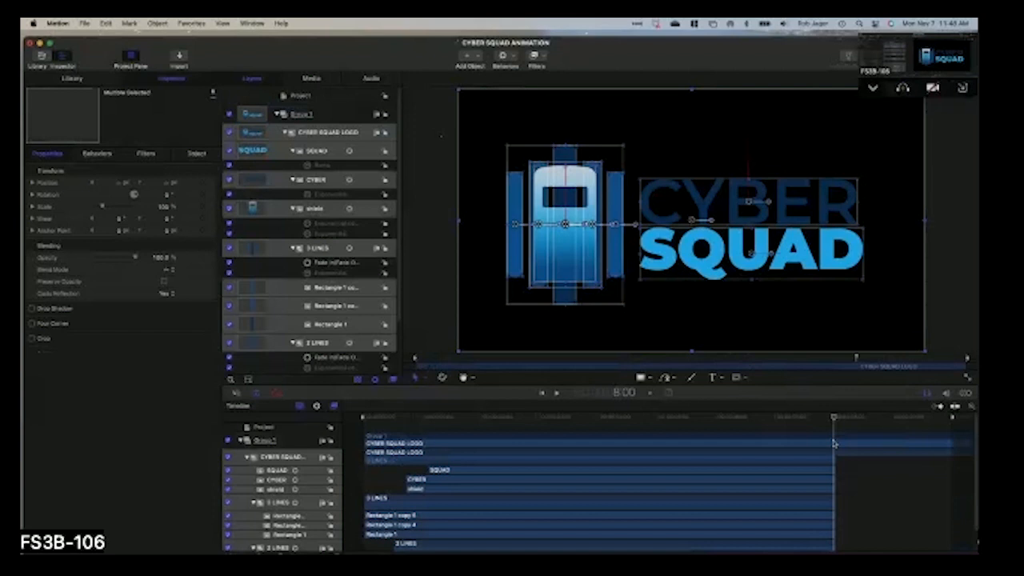
{"action": "key", "text": "o"}
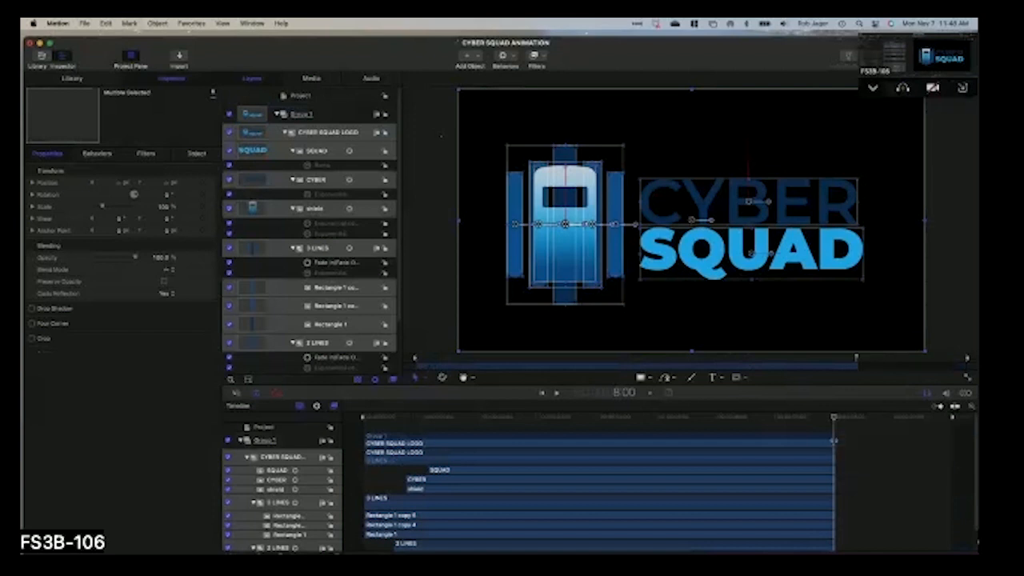
- Add a Fade In/Fade Out behavior to Group 1
{"action": "left_click", "coordinate": [337, 114]}
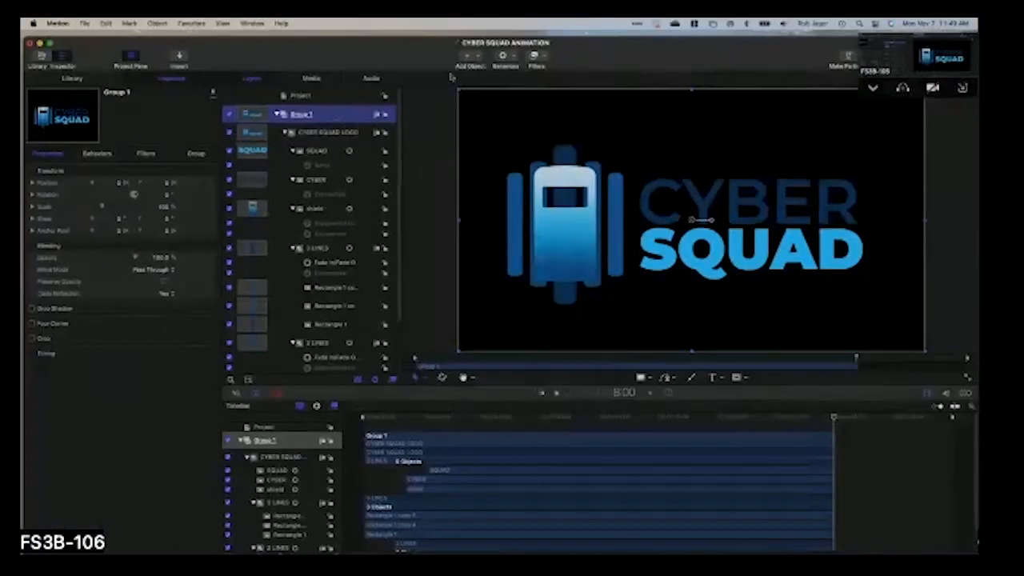
{"action": "left_click", "coordinate": [504, 55]}
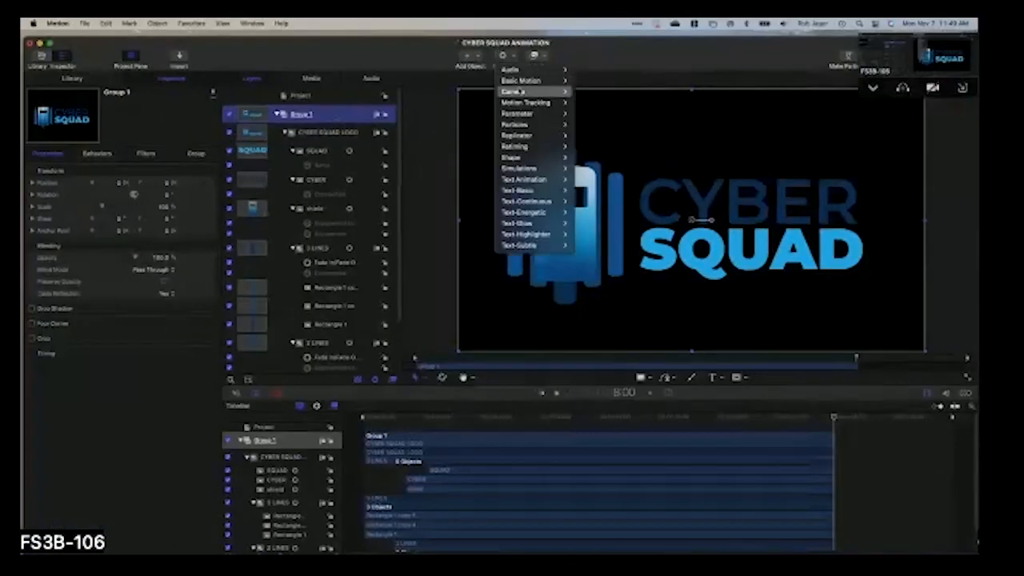
{"action": "mouse_move", "coordinate": [521, 80]}
{"action": "left_click", "coordinate": [601, 90]}
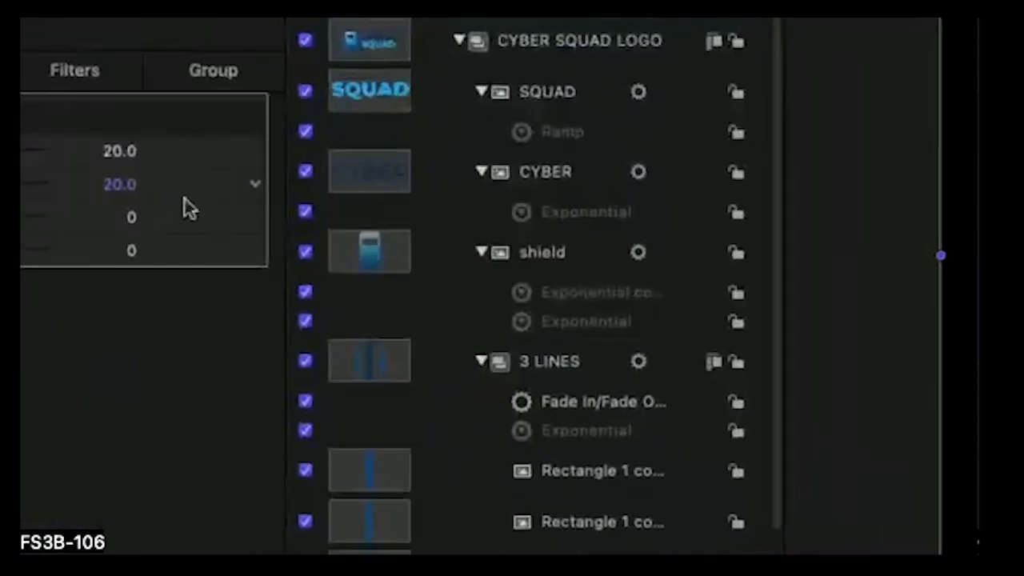
- Set Group 1's Fade In Time to 0 and Fade Out Time to 10, and play back the ending
{"action": "left_click", "coordinate": [121, 150]}
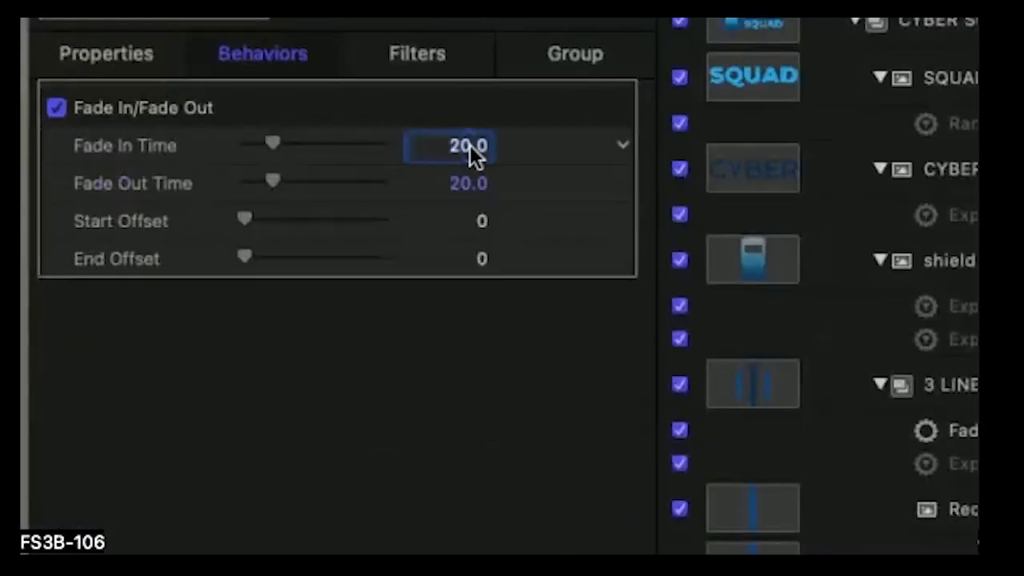
{"action": "type", "text": "0"}
{"action": "key", "text": "Return"}
{"action": "left_click", "coordinate": [478, 184]}
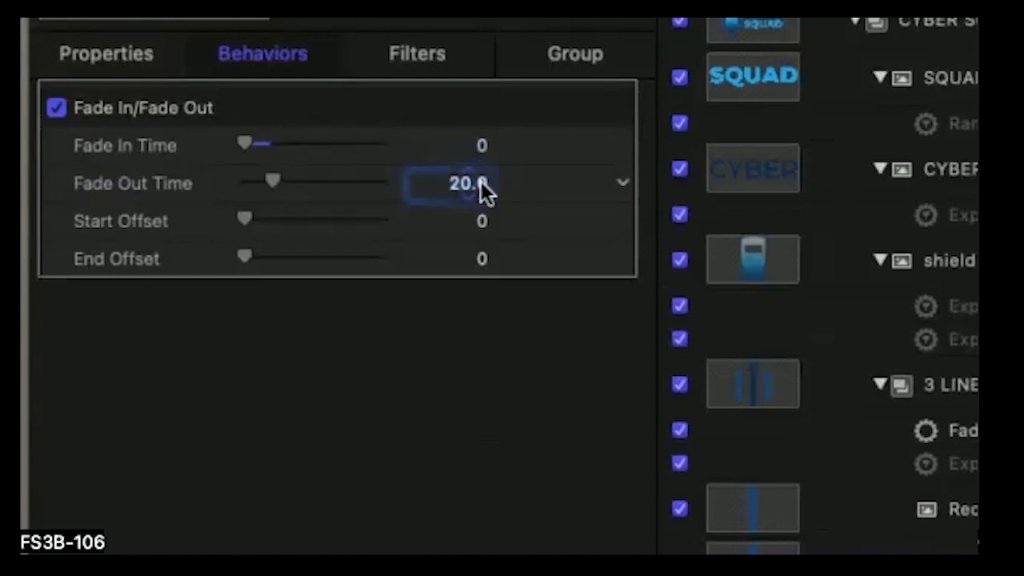
{"action": "type", "text": "10"}
{"action": "key", "text": "Return"}
{"action": "left_click", "coordinate": [469, 186]}
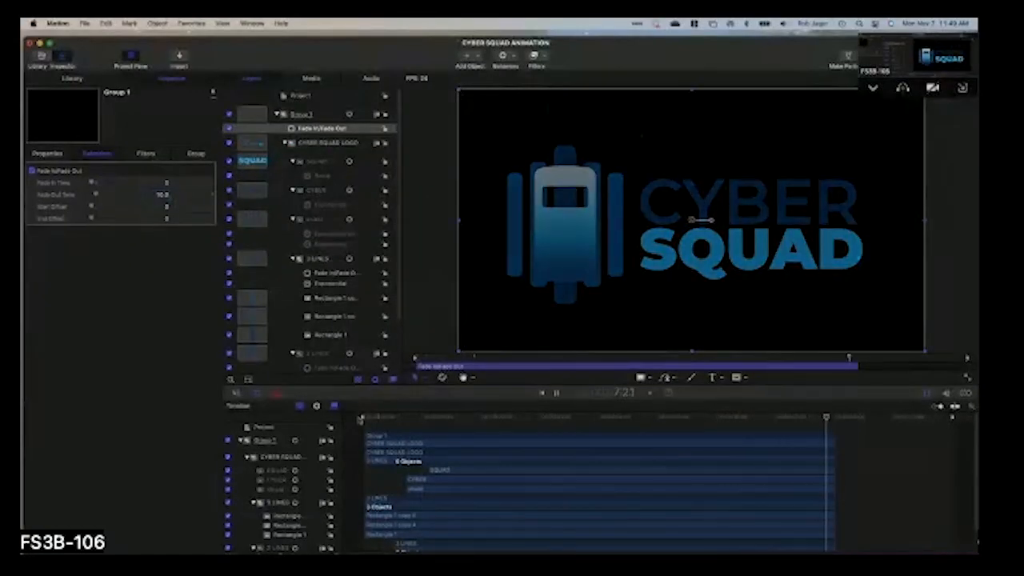
{"action": "key", "text": "space"}
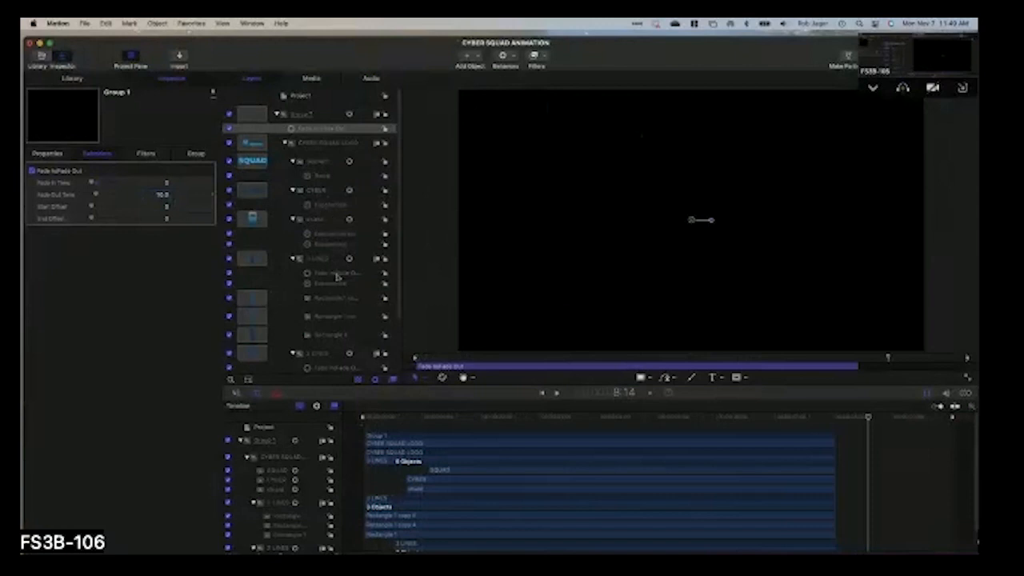
- Turn off the shield's Exponential position behavior and add an Overshoot parameter behavior to the shield
{"action": "left_click_drag", "start_coordinate": [451, 419], "coordinate": [428, 415]}
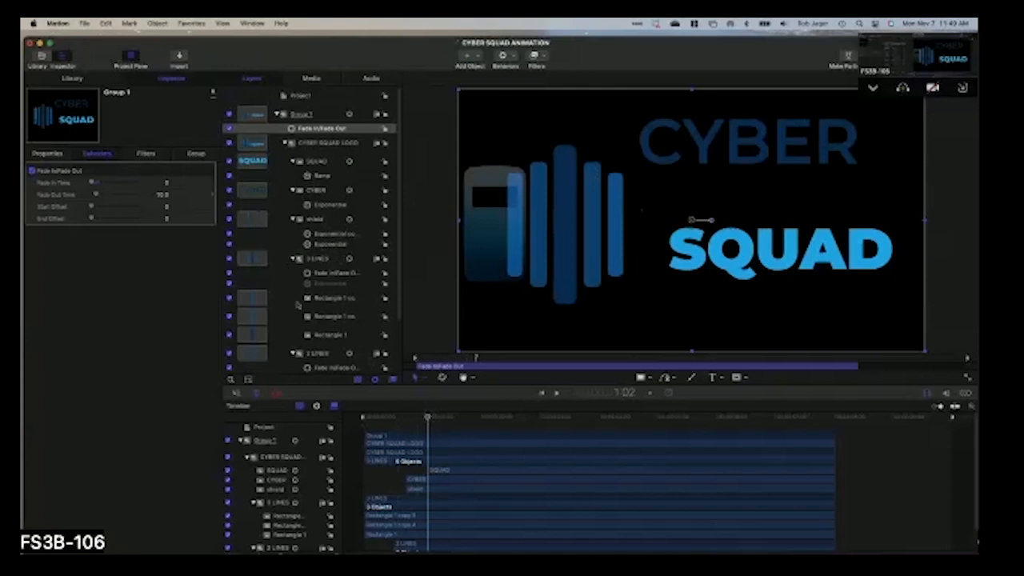
{"action": "left_click", "coordinate": [312, 218]}
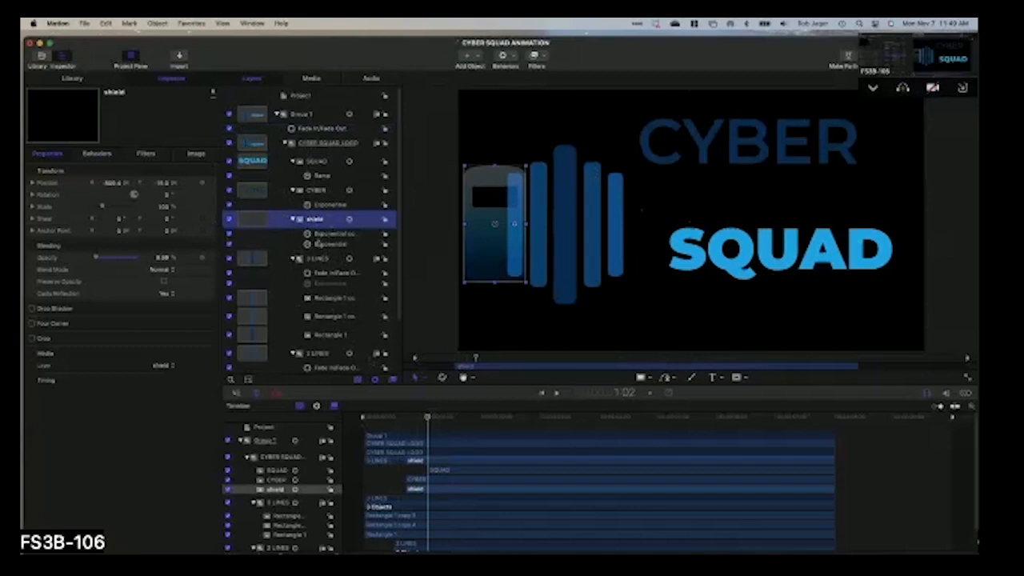
{"action": "left_click", "coordinate": [320, 244]}
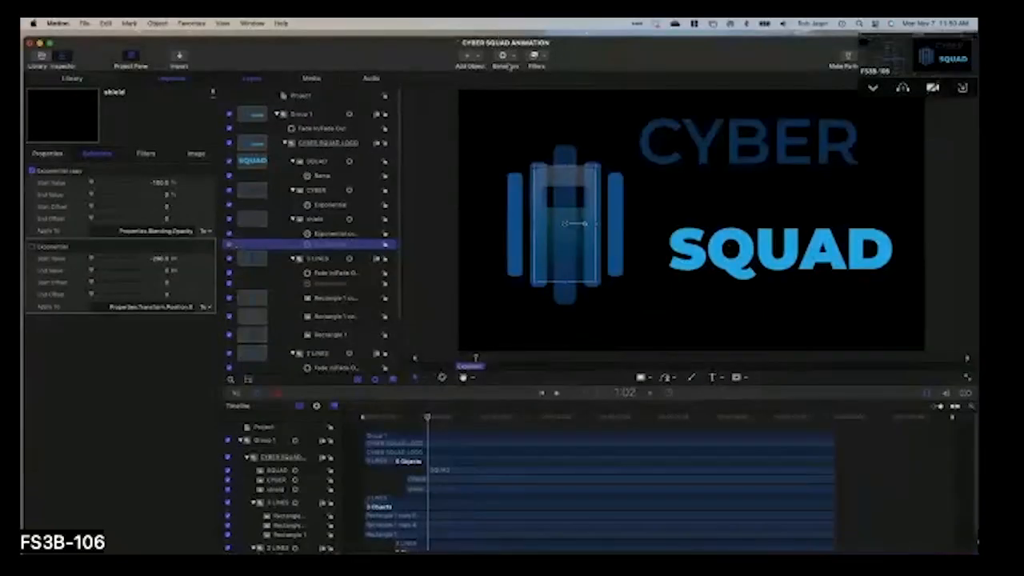
{"action": "left_click", "coordinate": [504, 57]}
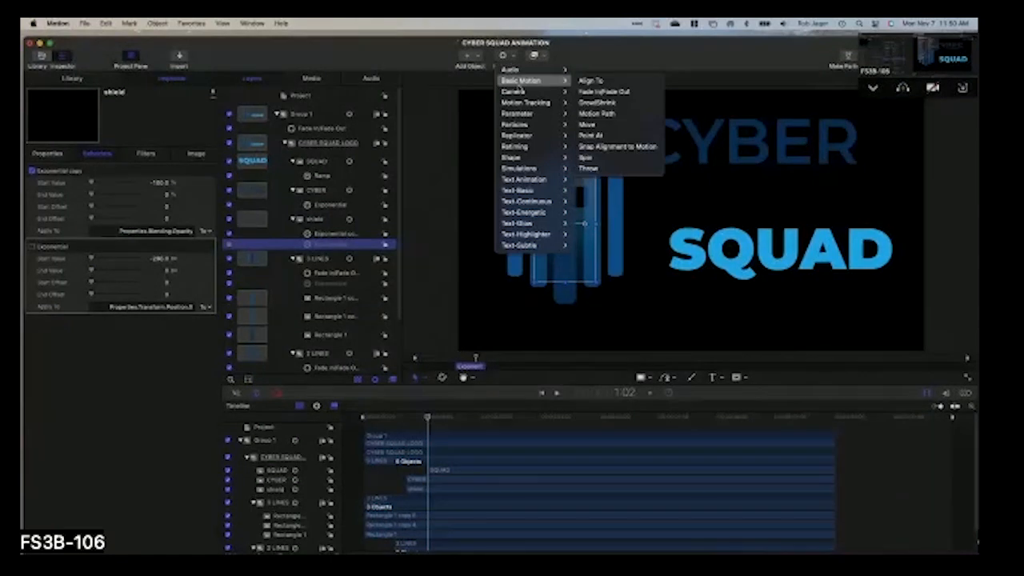
{"action": "mouse_move", "coordinate": [528, 113]}
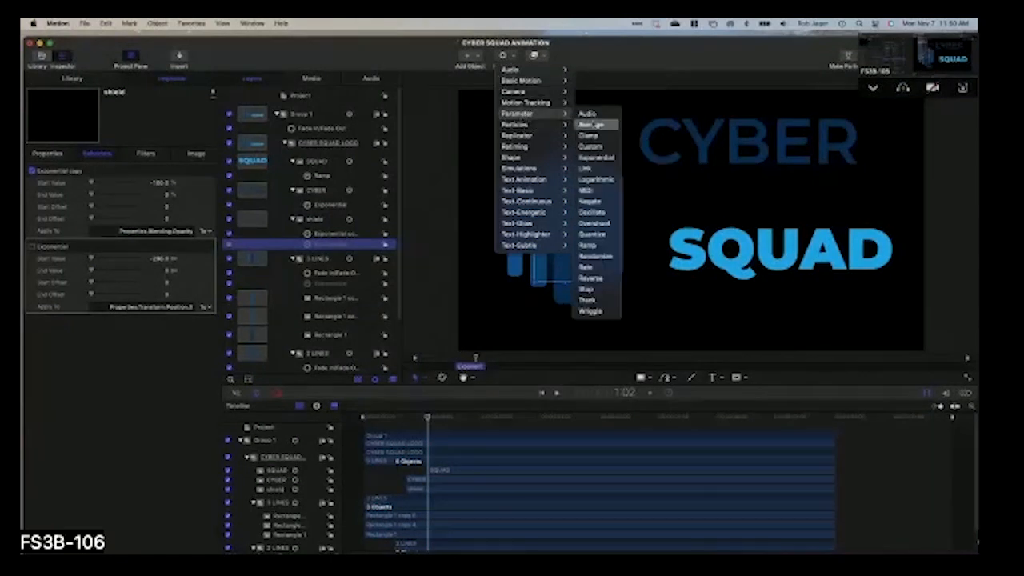
{"action": "left_click", "coordinate": [596, 223]}
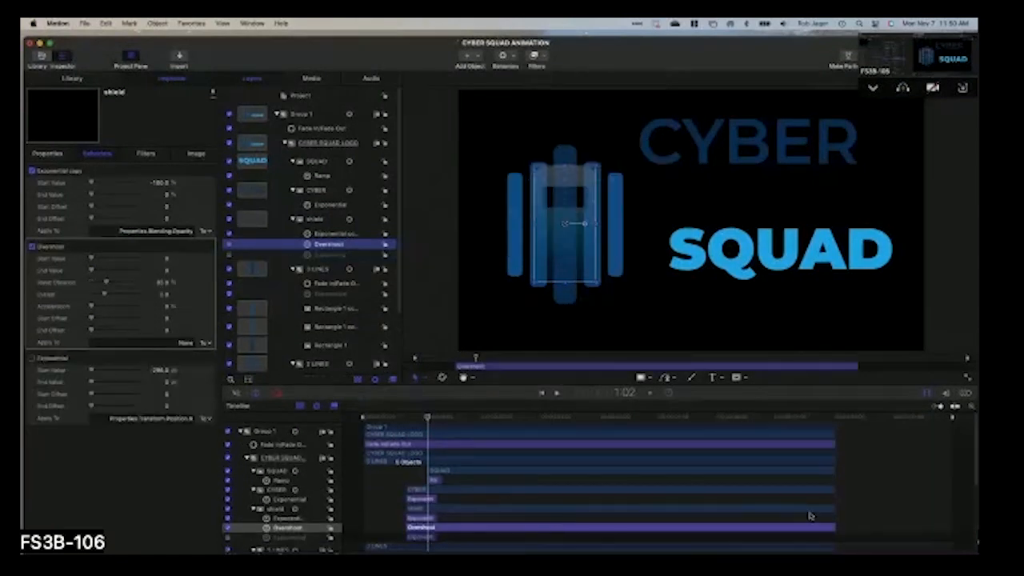
- Shorten the shield's Overshoot to match the length of its Exponential behaviors and apply it to Transform Position X
{"action": "left_click_drag", "start_coordinate": [836, 527], "coordinate": [435, 529]}
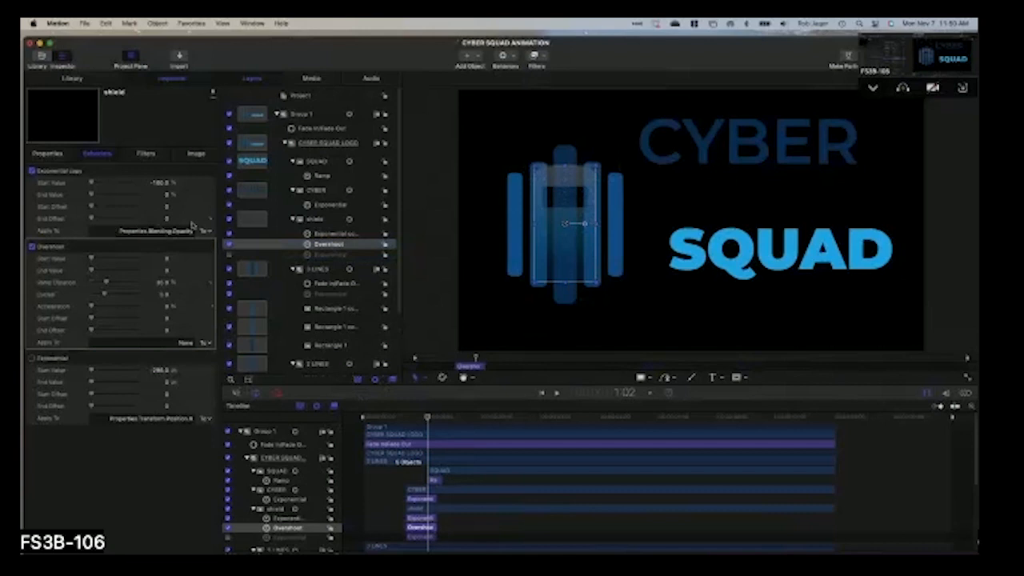
{"action": "left_click", "coordinate": [206, 343]}
{"action": "mouse_move", "coordinate": [241, 353]}
{"action": "mouse_move", "coordinate": [321, 353]}
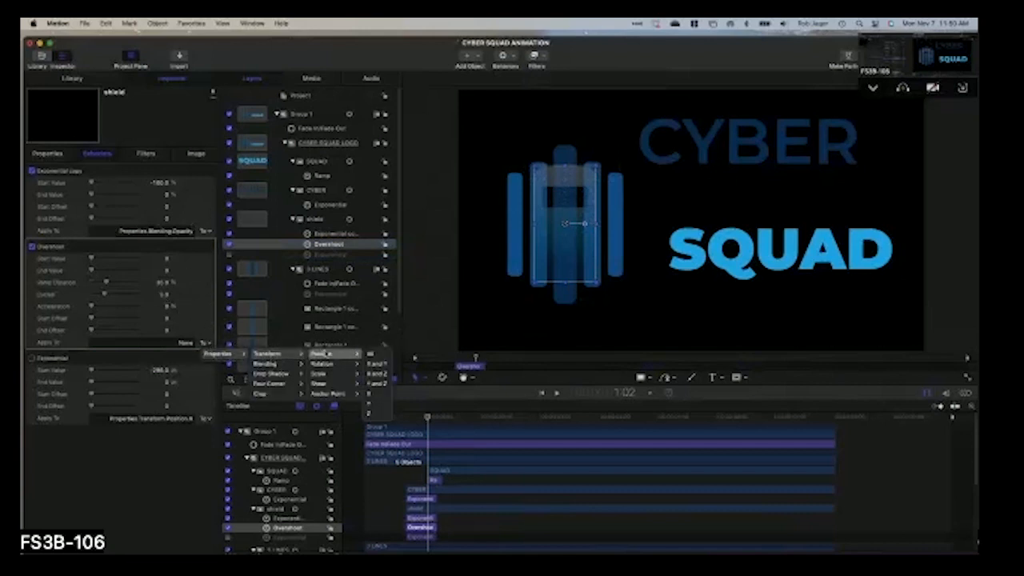
{"action": "left_click", "coordinate": [381, 393]}
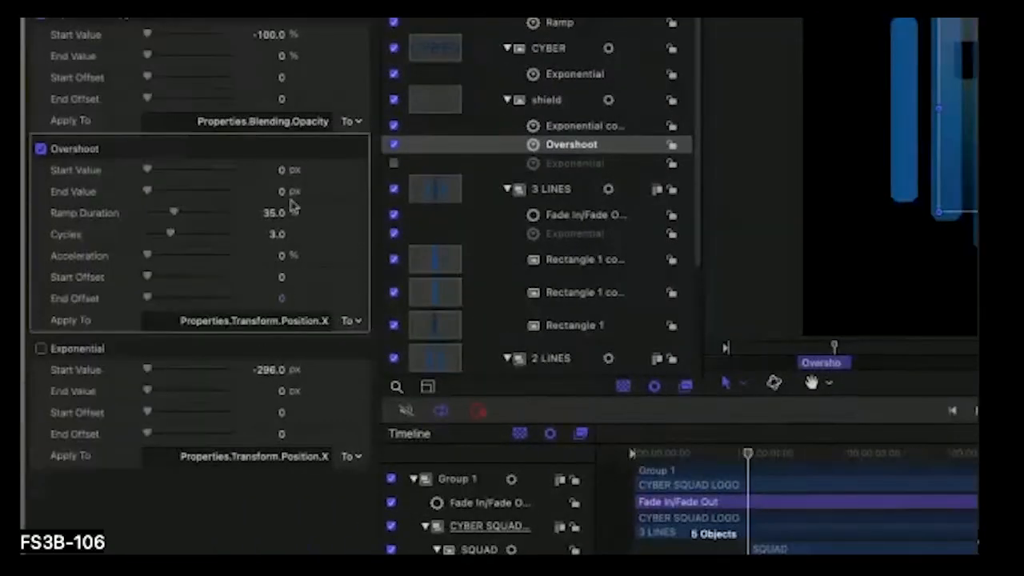
- Set the Overshoot's Start Value to -296 px and play back the shield's entrance
{"action": "type", "text": "296"}
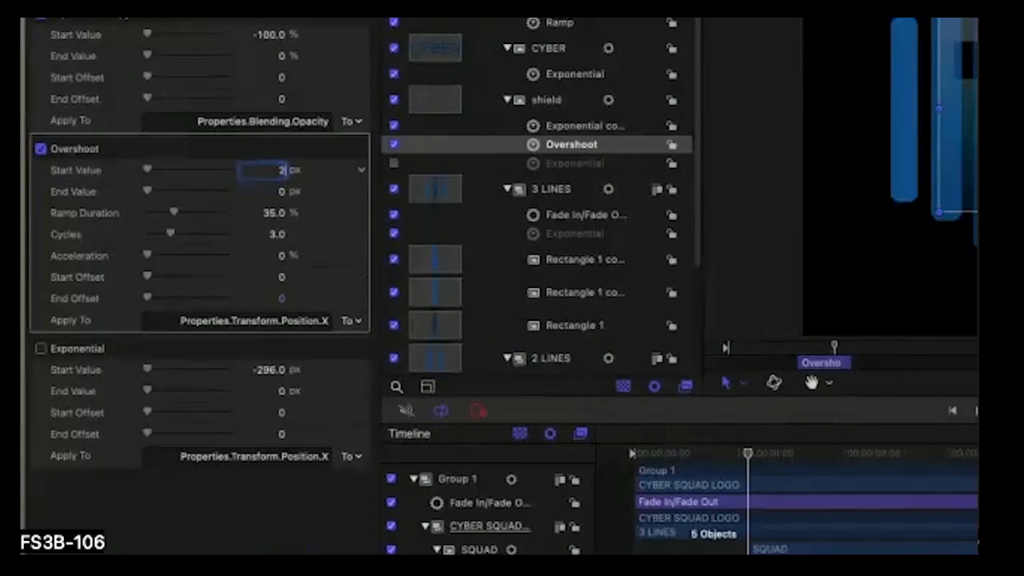
{"action": "key", "text": "Return"}
{"action": "double_click", "coordinate": [164, 262]}
{"action": "key", "text": "Left"}
{"action": "type", "text": "-"}
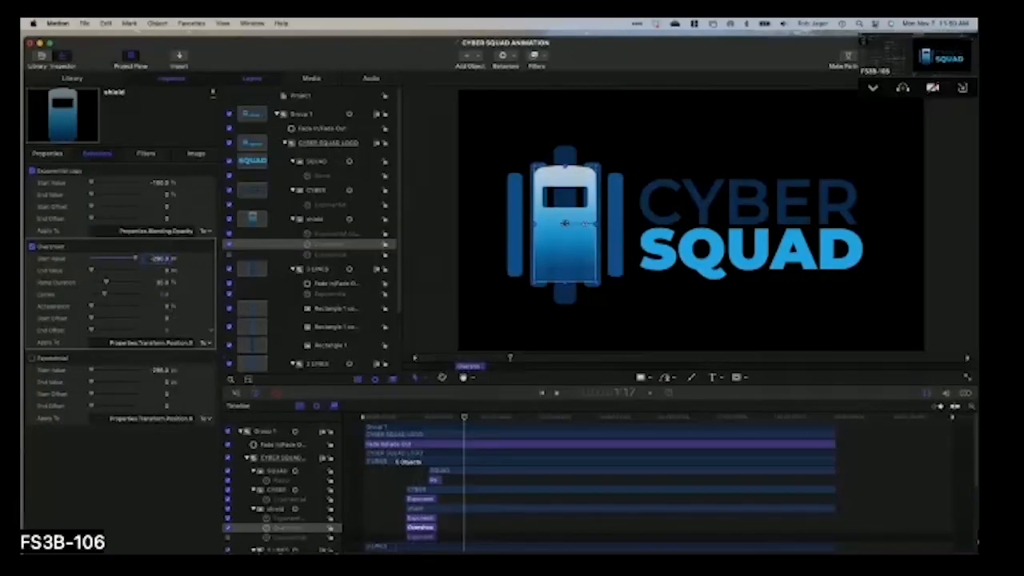
{"action": "key", "text": "Return"}
{"action": "key", "text": "Home"}
{"action": "key", "text": "space"}
{"action": "key", "text": "space"}
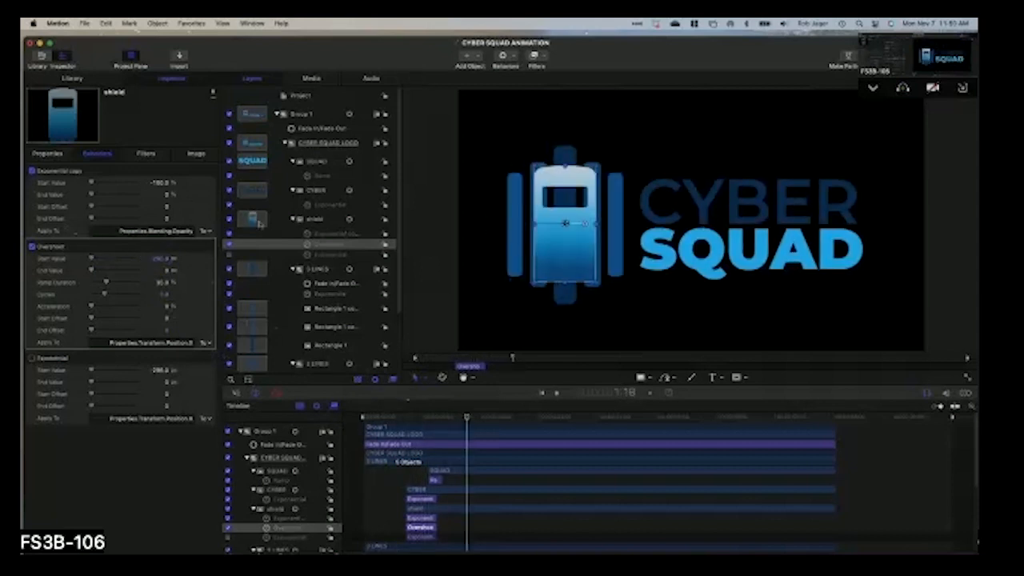
- Turn off the shield's Exponential copy opacity behavior and replay the animation from the start
{"action": "left_click", "coordinate": [33, 172]}
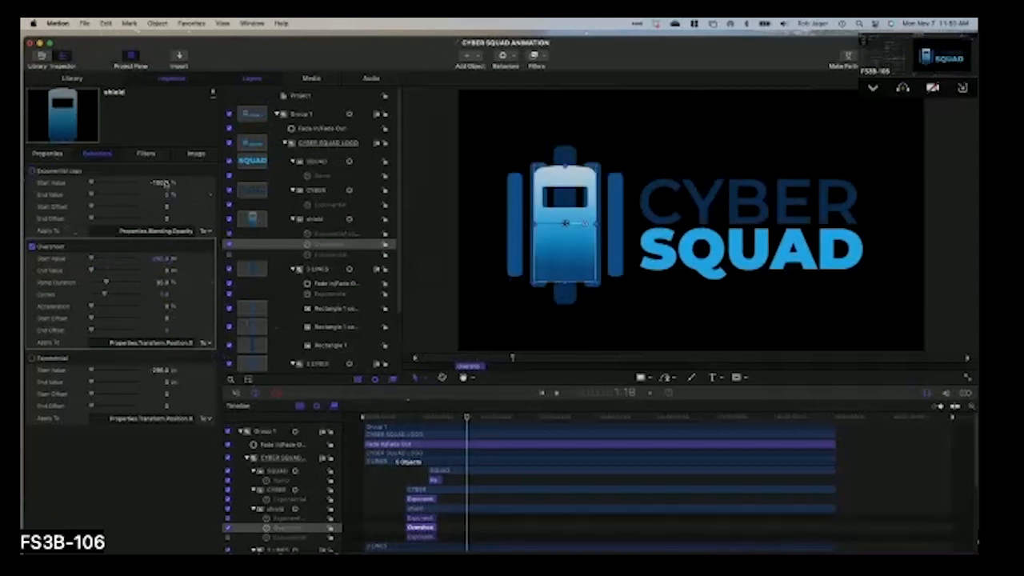
{"action": "left_click_drag", "start_coordinate": [450, 417], "coordinate": [326, 418]}
{"action": "key", "text": "space"}
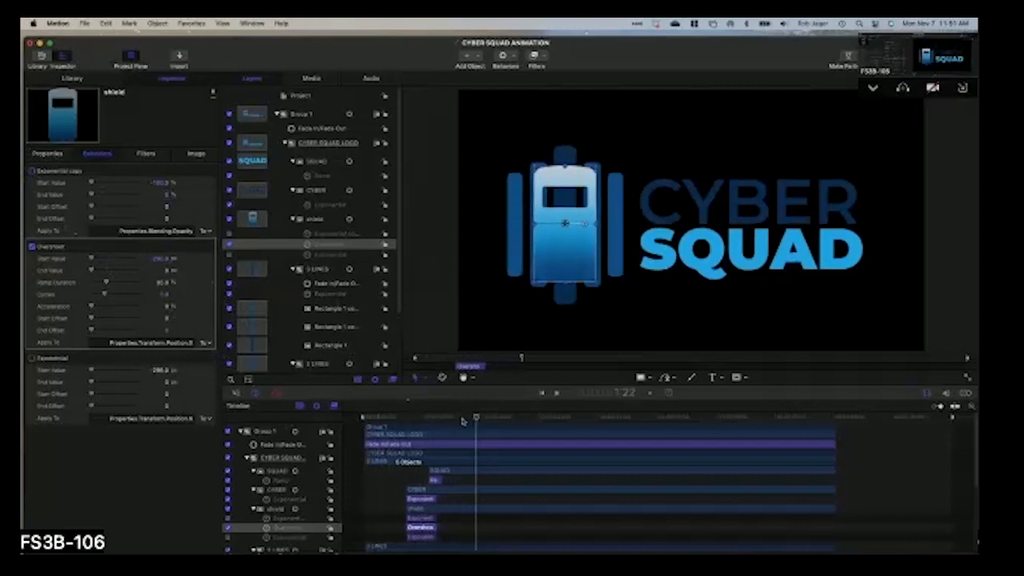
{"action": "key", "text": "space"}
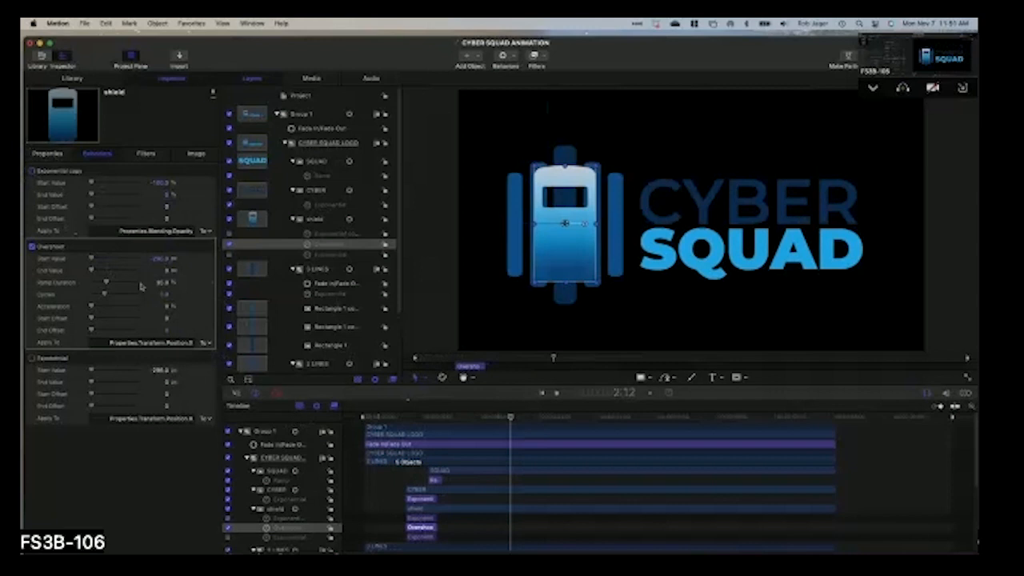
- Increase the shield Overshoot's Ramp Duration slightly and replay the shield's entrance several times with nothing selected
{"action": "mouse_move", "coordinate": [106, 283]}
{"action": "left_mouse_down"}
{"action": "mouse_move", "coordinate": [125, 290]}
{"action": "mouse_move", "coordinate": [115, 284]}
{"action": "left_mouse_up"}
{"action": "left_click", "coordinate": [403, 418]}
{"action": "key", "text": "space"}
{"action": "key", "text": "space"}
{"action": "left_click", "coordinate": [405, 419]}
{"action": "key", "text": "space"}
{"action": "left_click", "coordinate": [405, 419]}
{"action": "key", "text": "space"}
{"action": "left_click", "coordinate": [510, 312]}
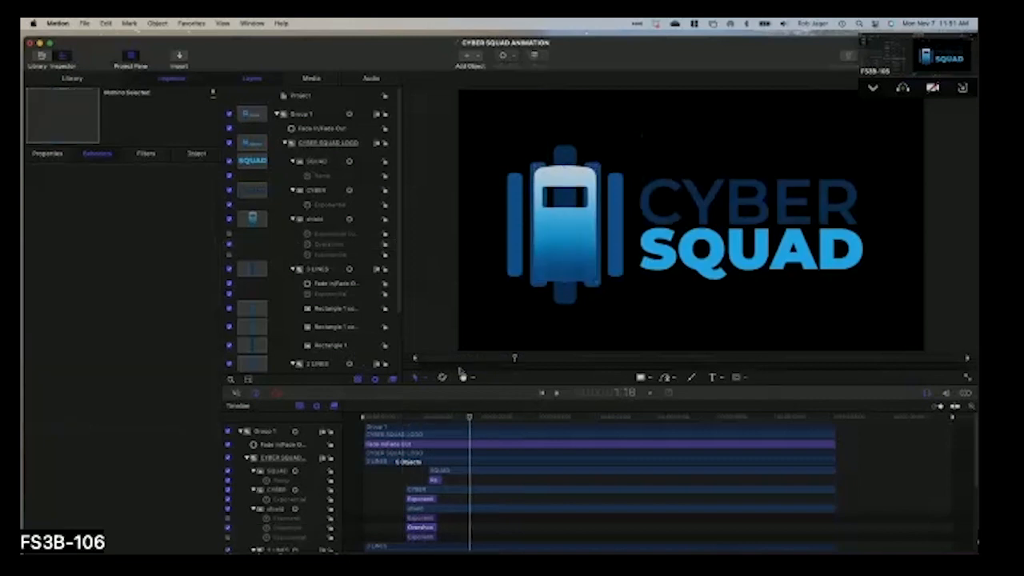
{"action": "left_click", "coordinate": [397, 417]}
{"action": "key", "text": "space"}
{"action": "left_click", "coordinate": [400, 418]}
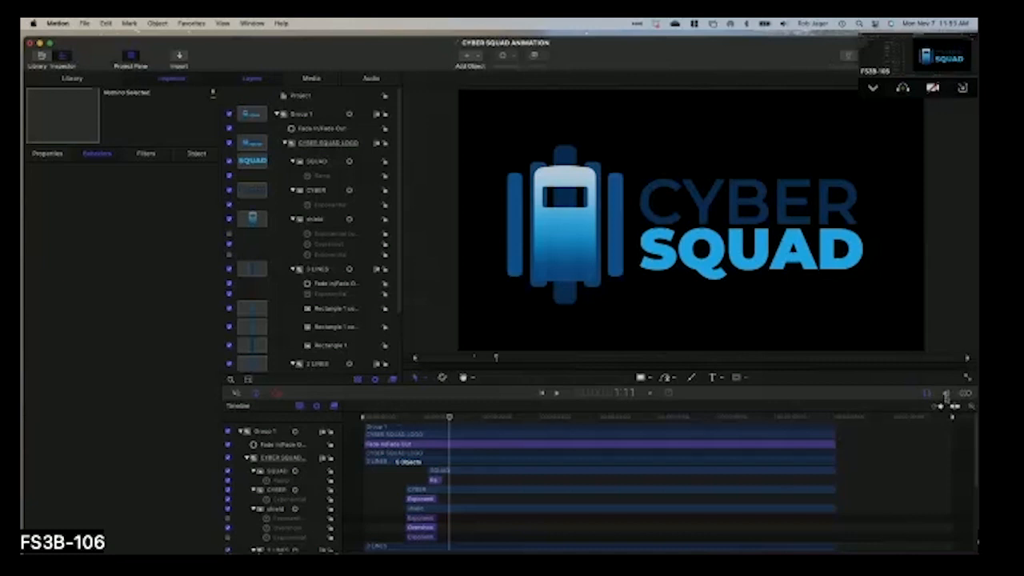
- Toggle the audio timeline and keyframe editor displays and look over the 3 LINES and 2 LINES tracks
{"action": "left_click", "coordinate": [946, 396]}
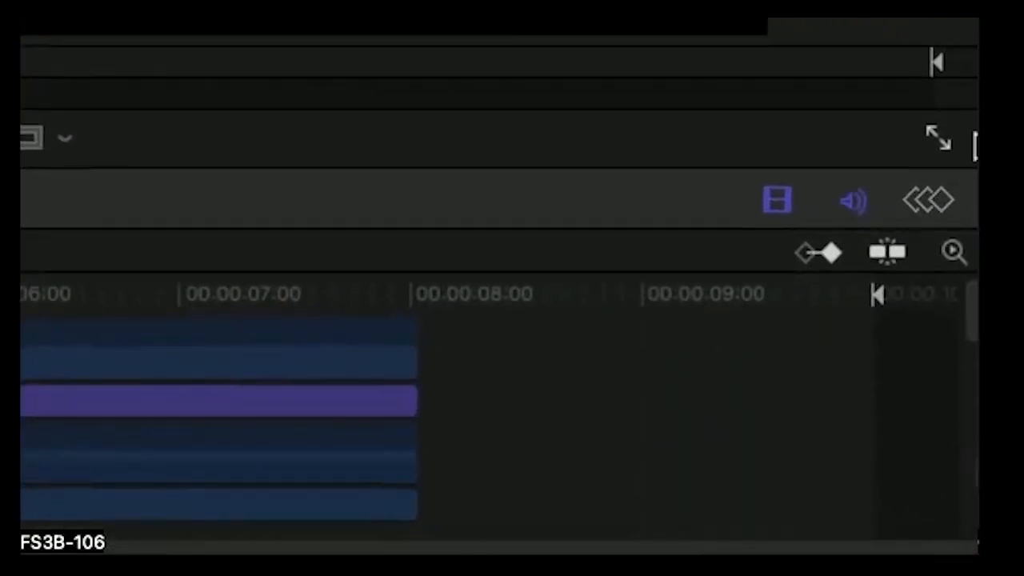
{"action": "left_click", "coordinate": [851, 202]}
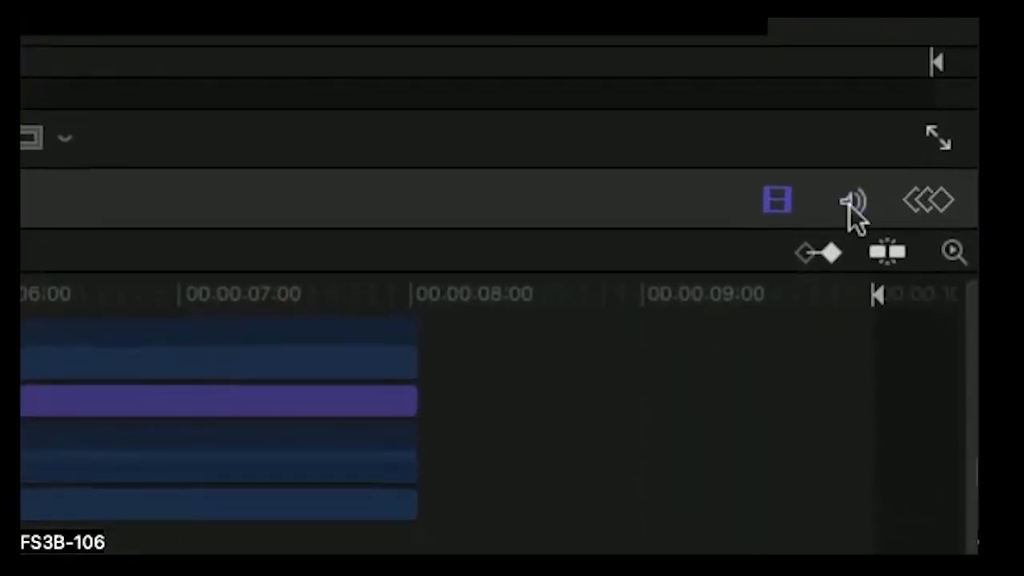
{"action": "left_click", "coordinate": [933, 205]}
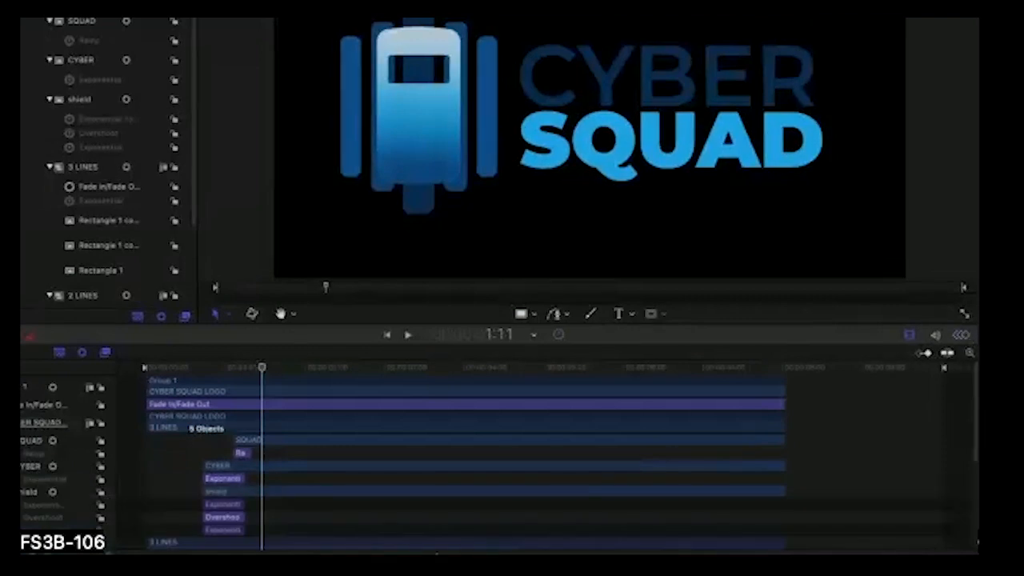
{"action": "scroll", "coordinate": [436, 552], "scroll_direction": "down", "scroll_amount": 5}
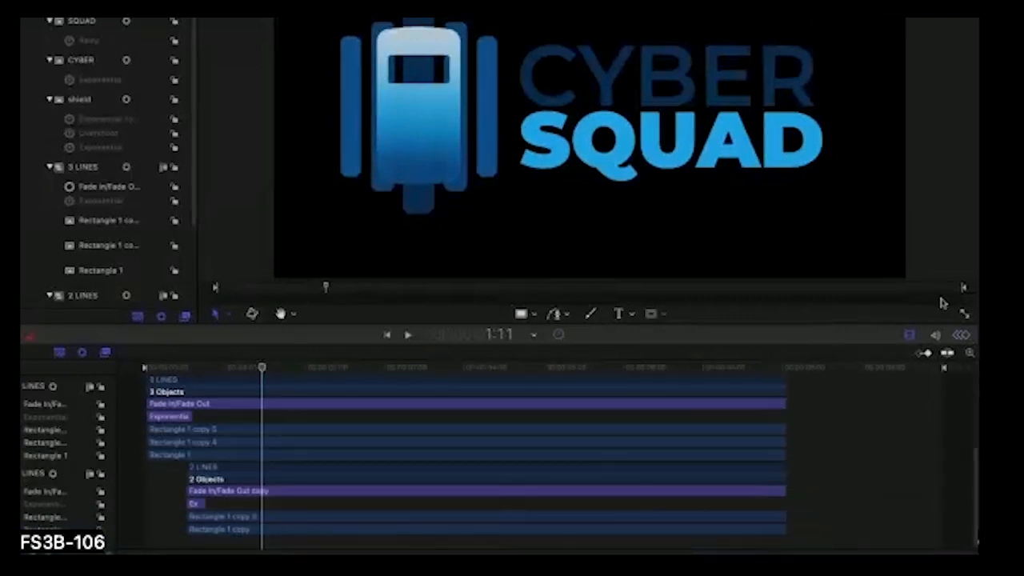
- Show the keyframe editor, select the 3 LINES Exponential behavior and nudge its rotation curve slightly
{"action": "left_click", "coordinate": [961, 336]}
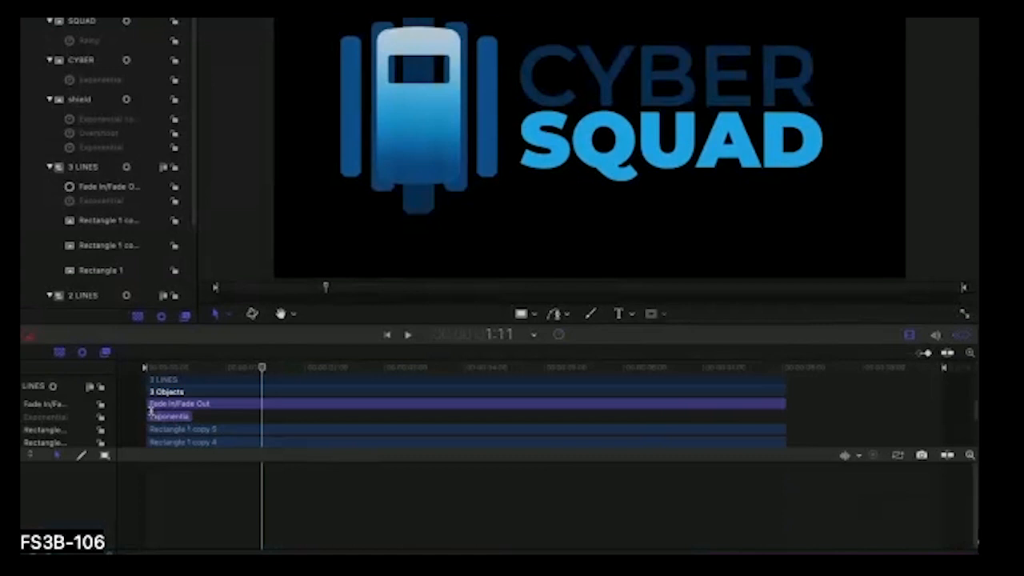
{"action": "left_click_drag", "start_coordinate": [190, 369], "coordinate": [148, 368]}
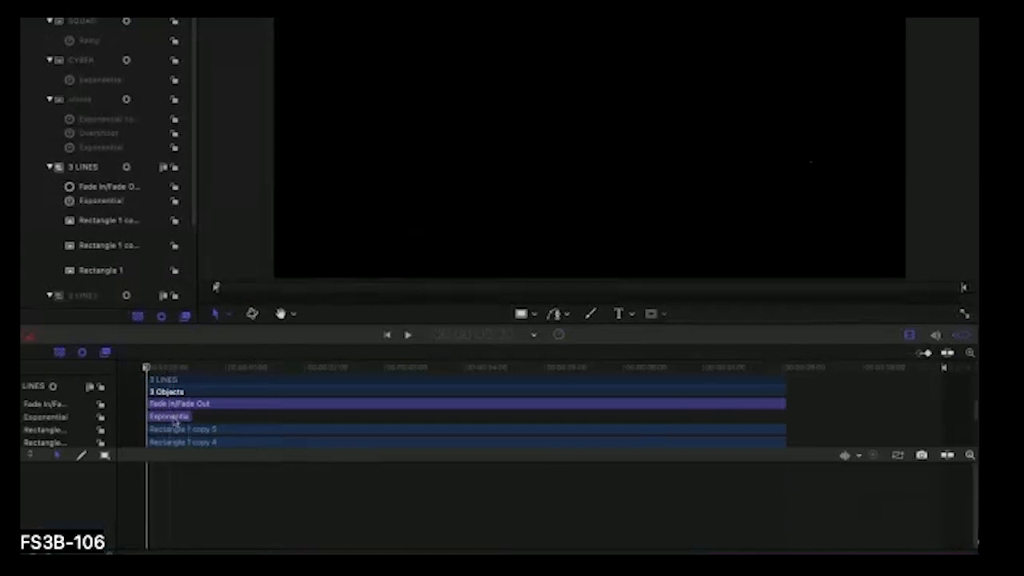
{"action": "left_click", "coordinate": [174, 420]}
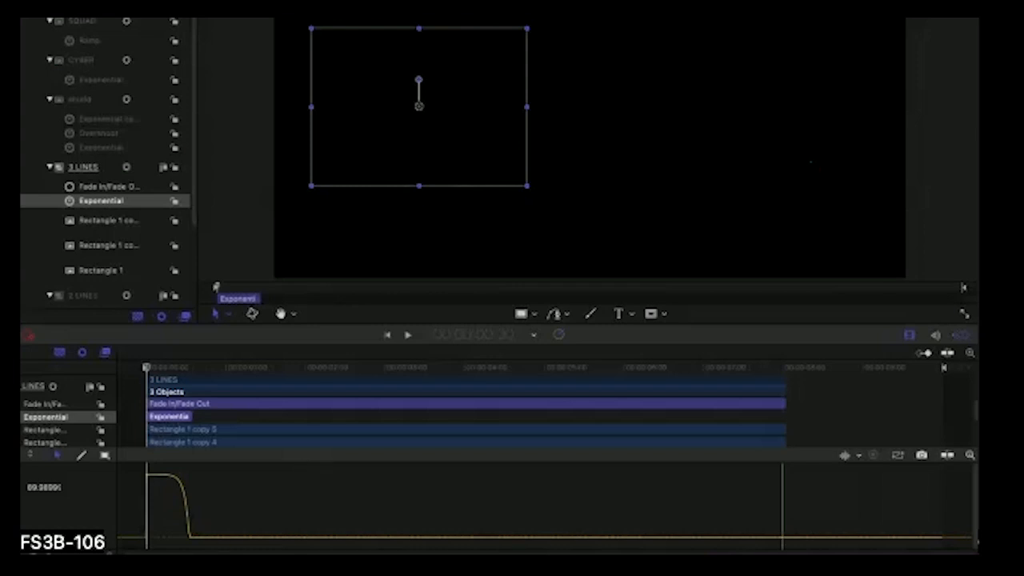
{"action": "left_click_drag", "start_coordinate": [206, 538], "coordinate": [205, 537]}
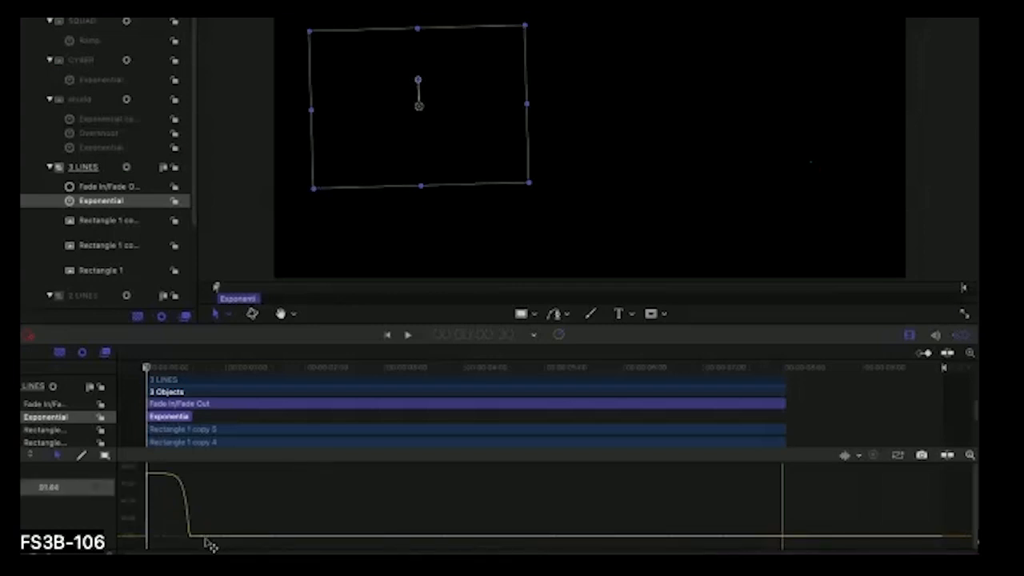
{"action": "left_click", "coordinate": [185, 519]}
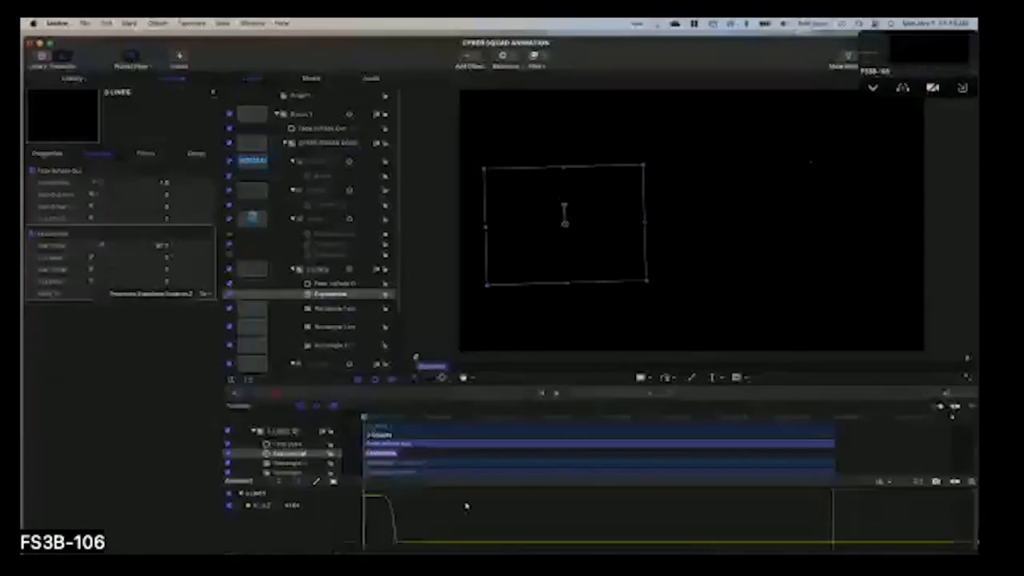
{"action": "left_click", "coordinate": [268, 374]}
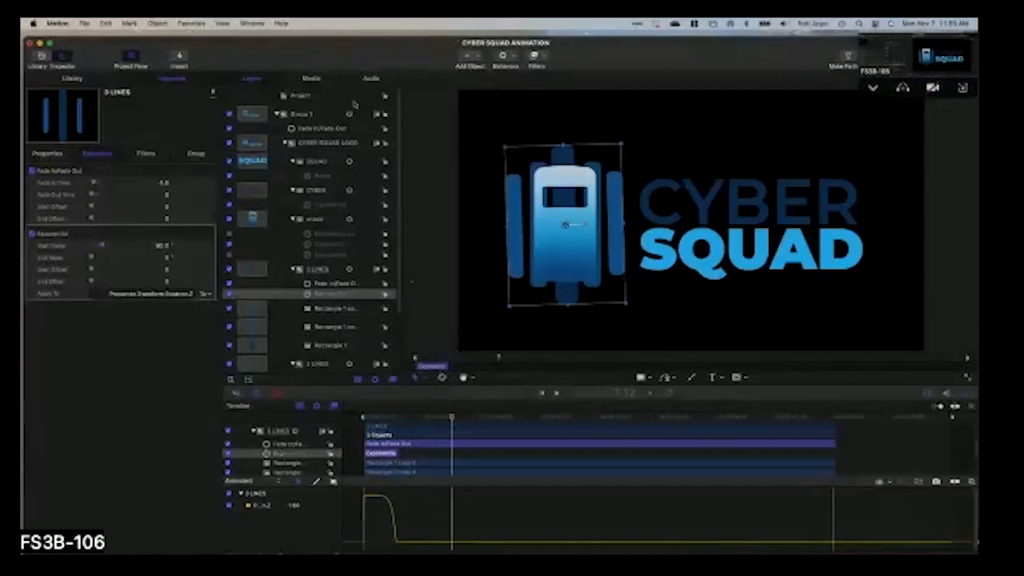
- Disable CYBER's Exponential behavior, show its transform properties and place the playhead at the layer's start, 0:17
{"action": "left_click", "coordinate": [315, 192]}
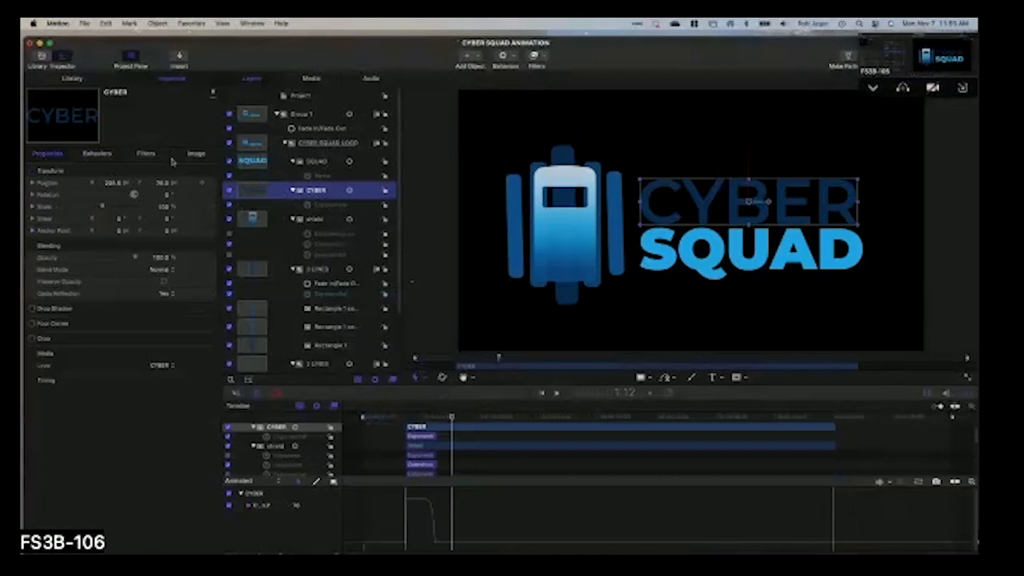
{"action": "left_click", "coordinate": [97, 153]}
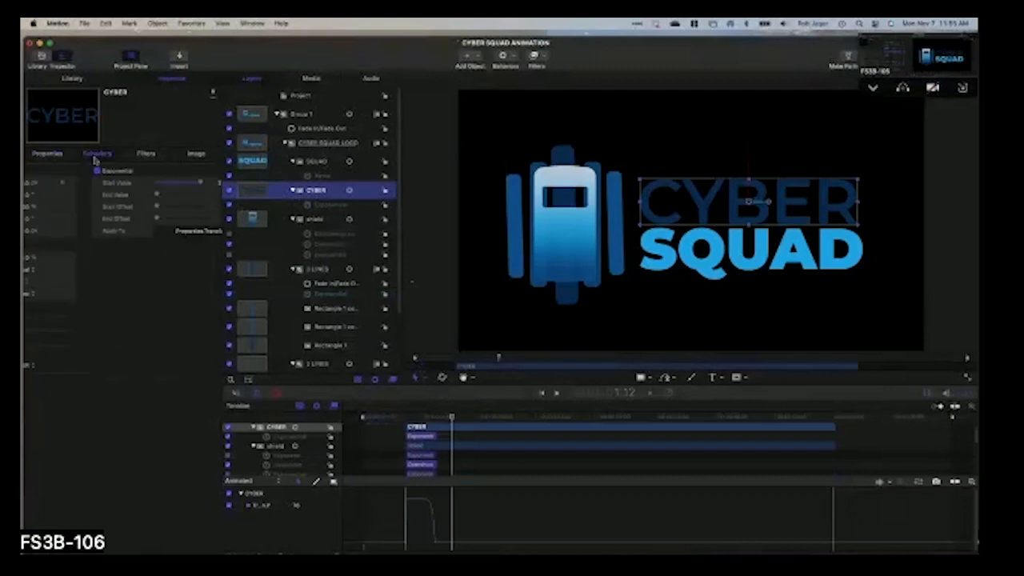
{"action": "left_click", "coordinate": [47, 153]}
{"action": "left_click_drag", "start_coordinate": [414, 417], "coordinate": [407, 417]}
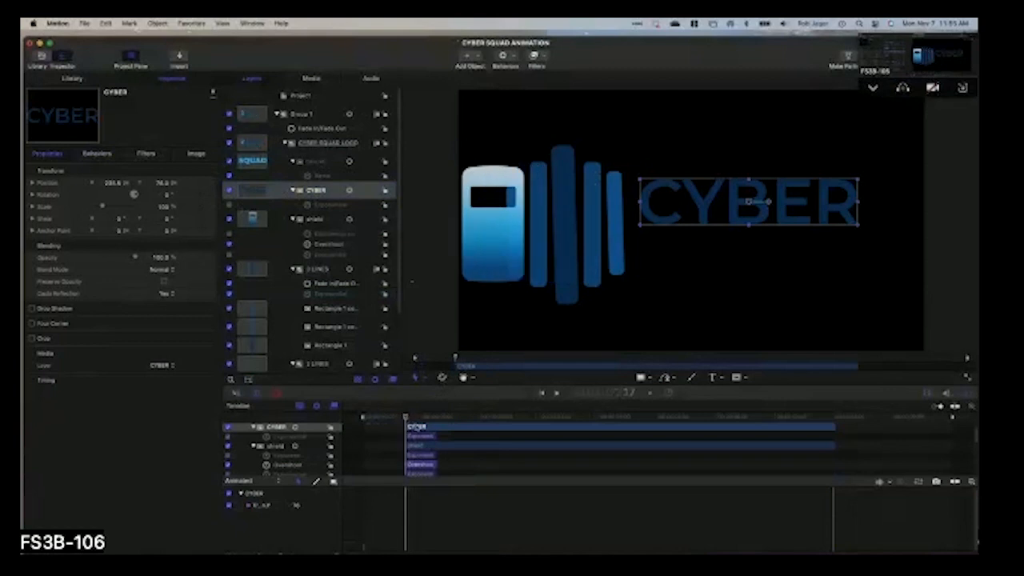
{"action": "left_click", "coordinate": [296, 190]}
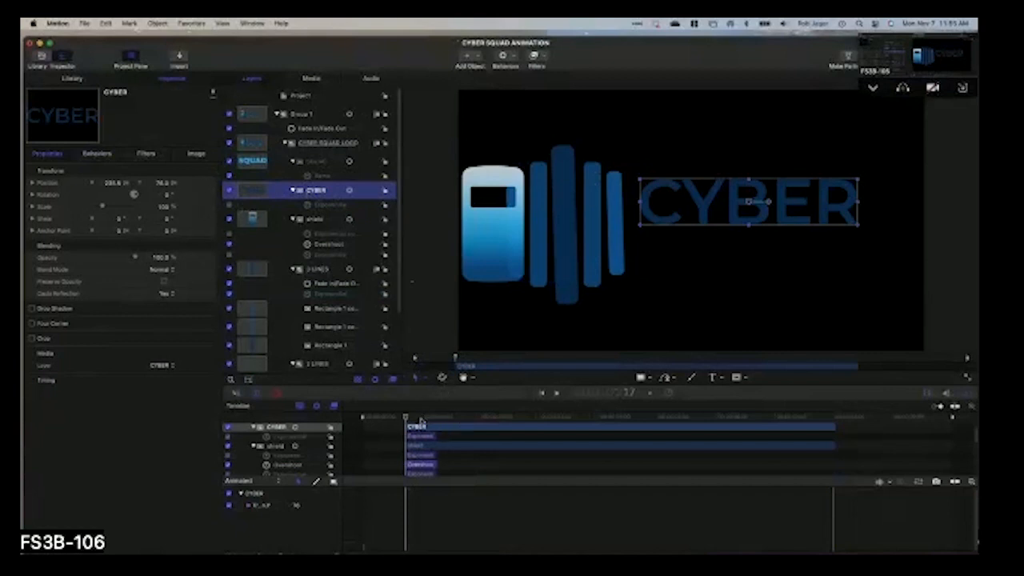
- Add a Position keyframe to CYBER at 1:05 in its resting place
{"action": "left_click_drag", "start_coordinate": [415, 417], "coordinate": [418, 418]}
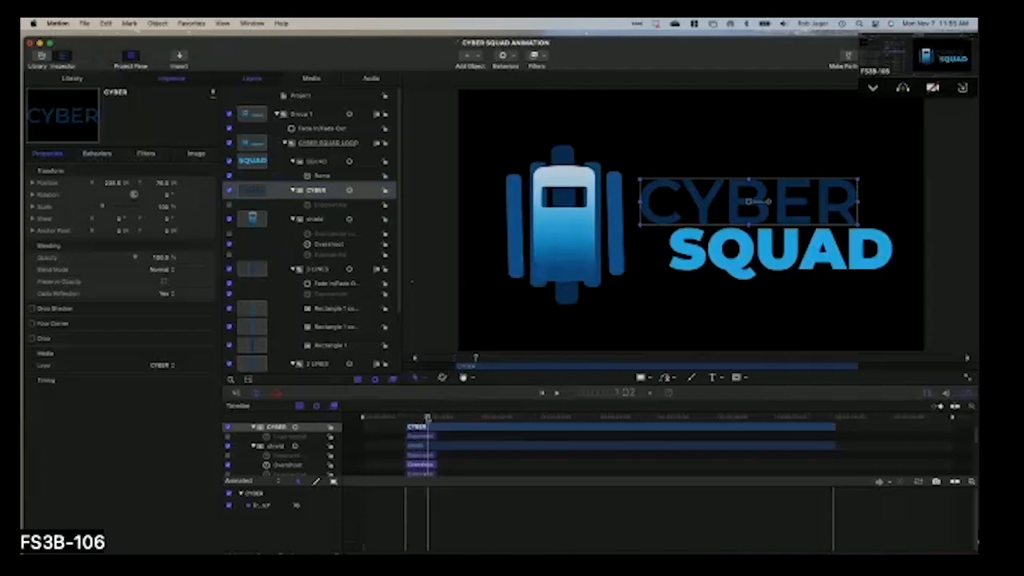
{"action": "left_click", "coordinate": [426, 416]}
{"action": "left_click_drag", "start_coordinate": [426, 416], "coordinate": [437, 417]}
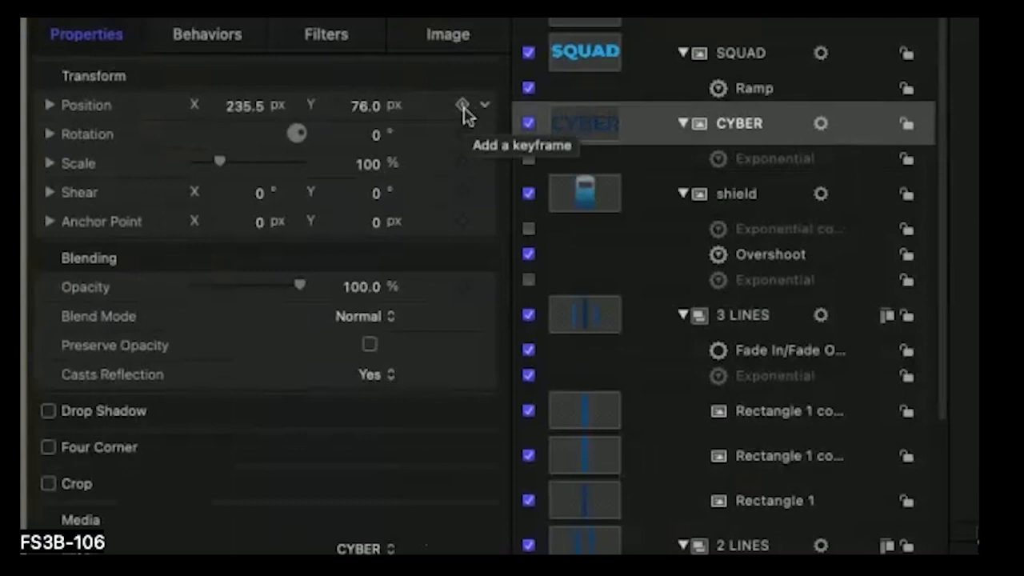
{"action": "left_click", "coordinate": [463, 109]}
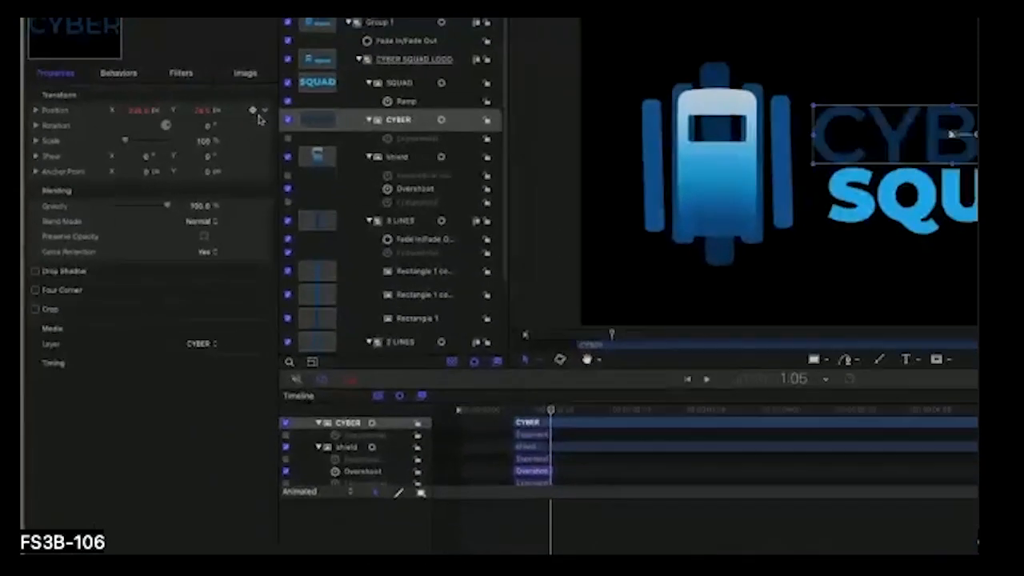
- At 0:17, keyframe CYBER's Y position at about 253 px, above its resting place
{"action": "left_click_drag", "start_coordinate": [538, 408], "coordinate": [508, 408]}
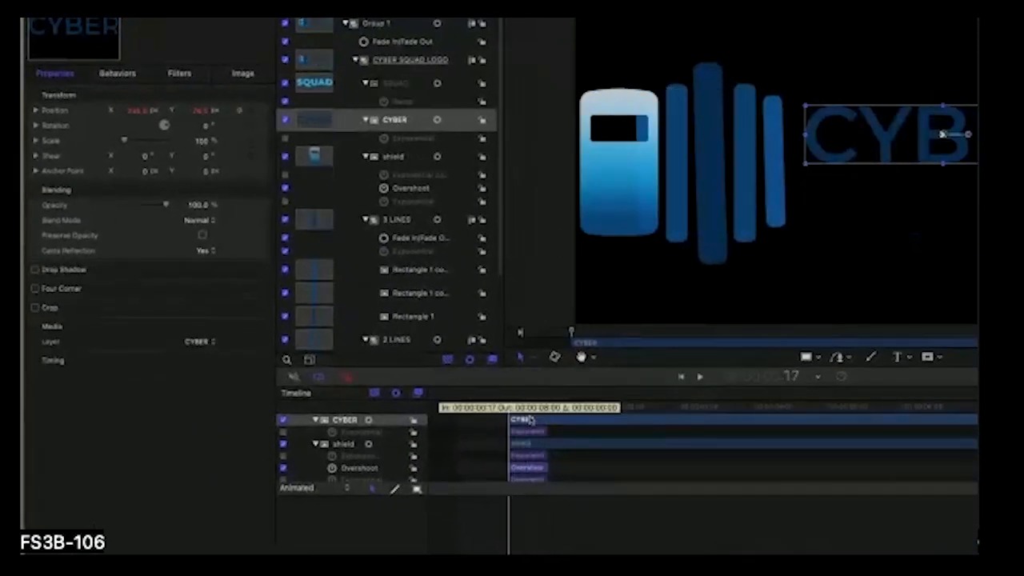
{"action": "left_click_drag", "start_coordinate": [202, 114], "coordinate": [251, 114]}
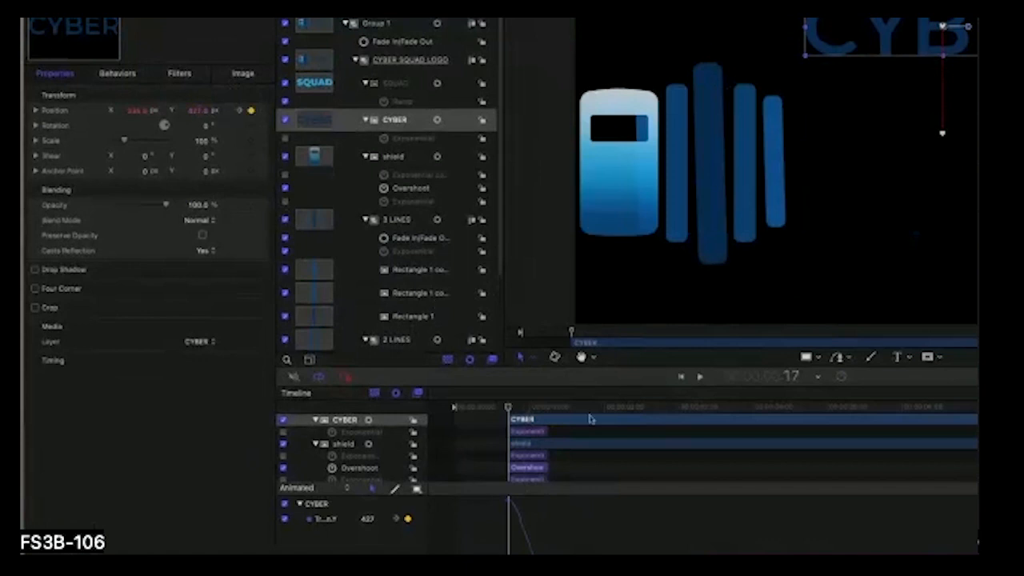
{"action": "scroll", "coordinate": [622, 514], "scroll_direction": "down", "scroll_amount": 4}
{"action": "scroll", "coordinate": [621, 517], "scroll_direction": "up", "scroll_amount": 2}
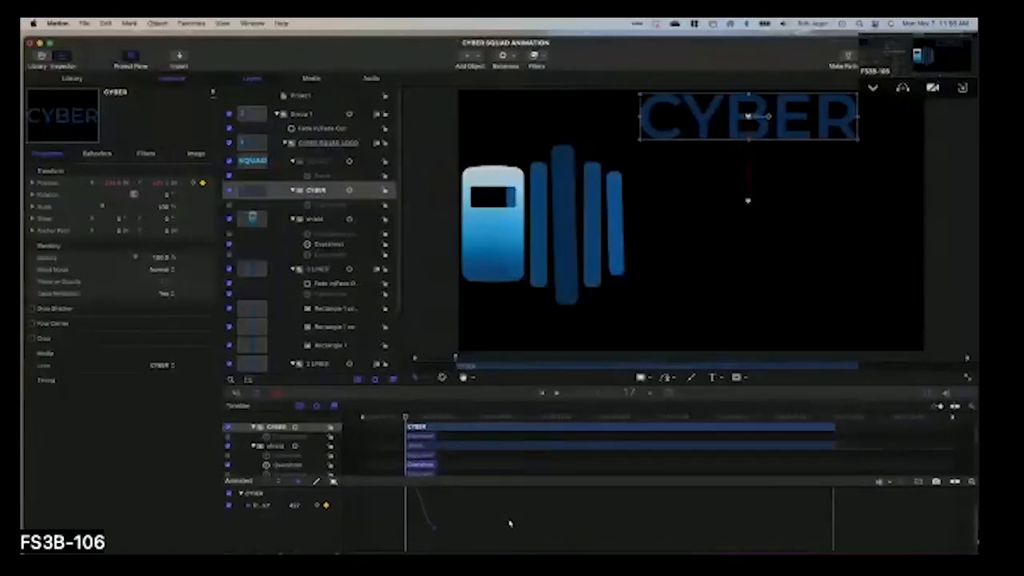
{"action": "scroll", "coordinate": [510, 523], "scroll_direction": "up", "scroll_amount": 1}
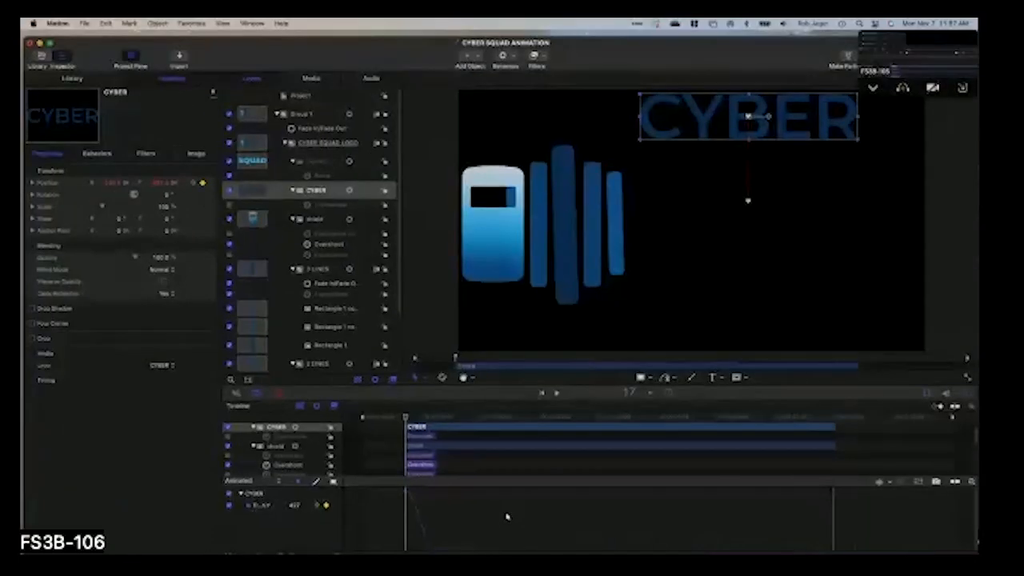
{"action": "left_click_drag", "start_coordinate": [165, 184], "coordinate": [168, 187]}
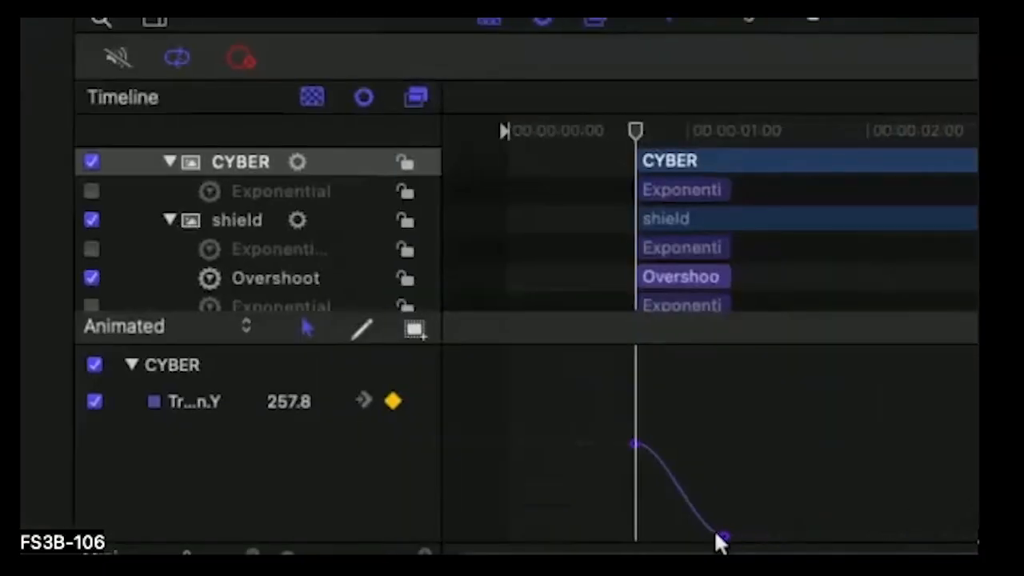
{"action": "left_click", "coordinate": [635, 445]}
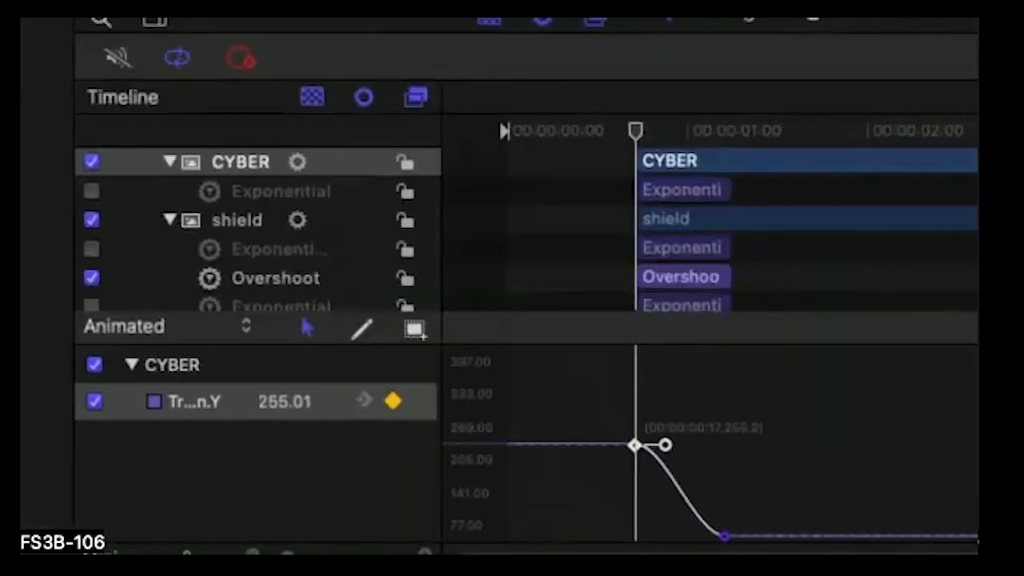
{"action": "mouse_move", "coordinate": [635, 445]}
{"action": "left_mouse_down"}
{"action": "mouse_move", "coordinate": [635, 430]}
{"action": "mouse_move", "coordinate": [634, 446]}
{"action": "left_mouse_up"}
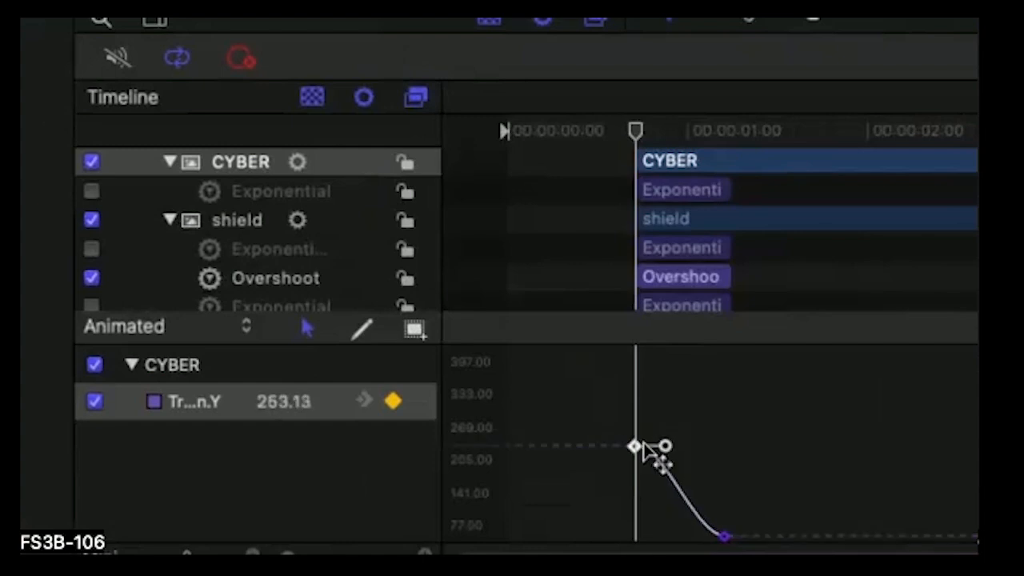
- Try Linear interpolation on CYBER's first Y keyframe, and restore it to Bezier
{"action": "right_click", "coordinate": [633, 446]}
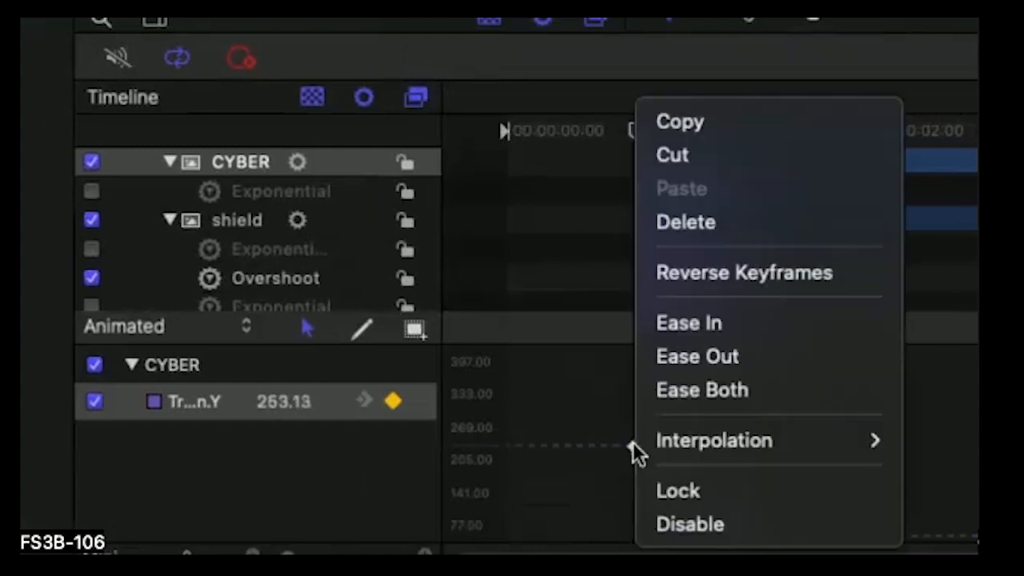
{"action": "mouse_move", "coordinate": [697, 450]}
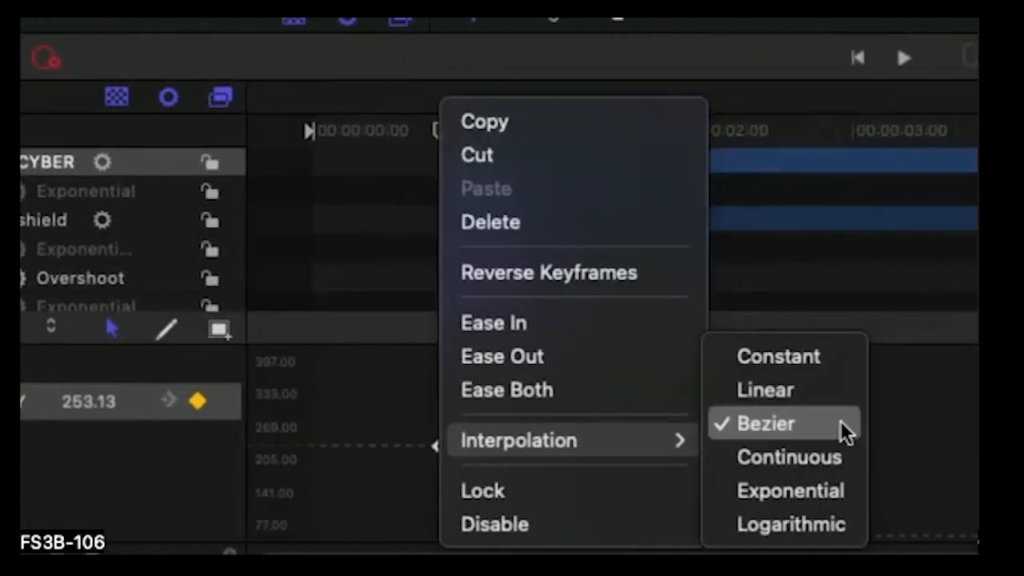
{"action": "left_click", "coordinate": [802, 388]}
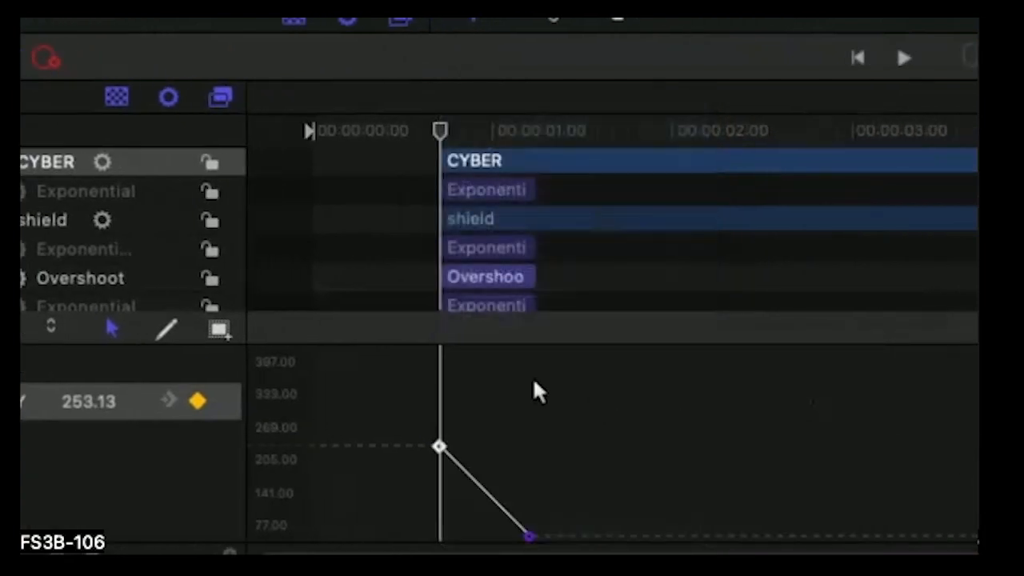
{"action": "right_click", "coordinate": [440, 446]}
{"action": "mouse_move", "coordinate": [460, 444]}
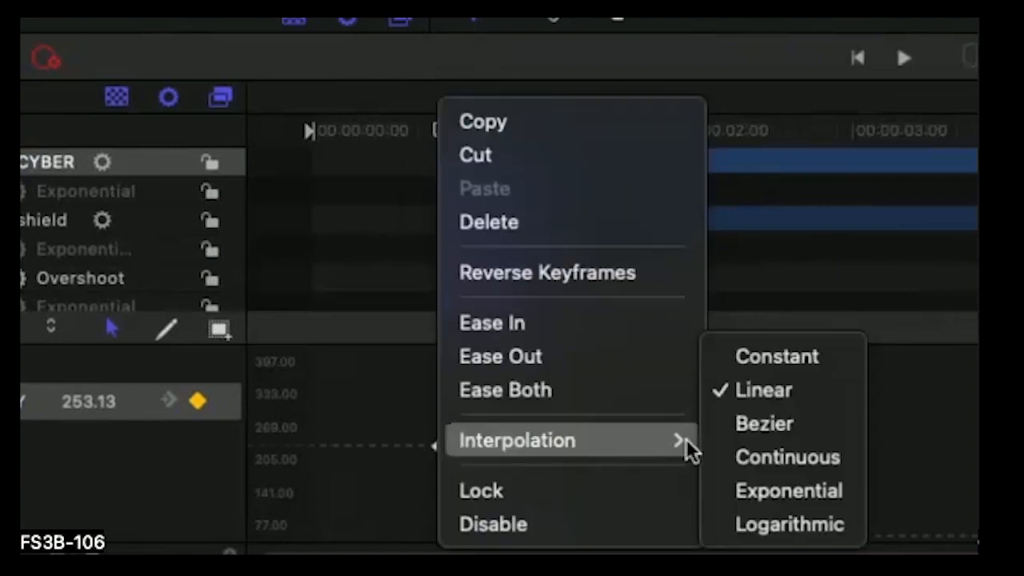
{"action": "left_click", "coordinate": [750, 424]}
- Set the interpolation of CYBER's last Y keyframe to Exponential
{"action": "right_click", "coordinate": [530, 538]}
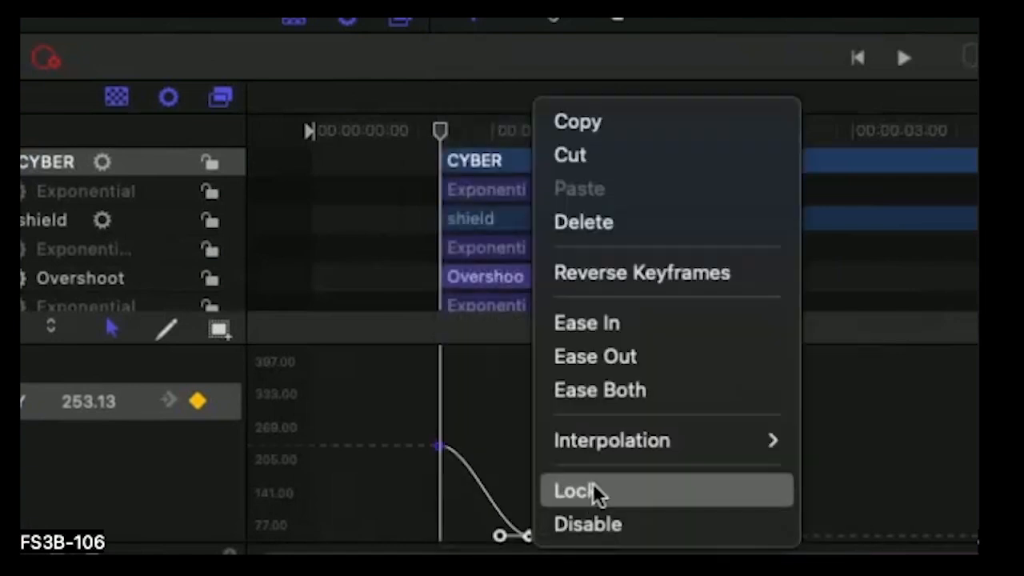
{"action": "mouse_move", "coordinate": [629, 442]}
{"action": "left_click", "coordinate": [846, 486]}
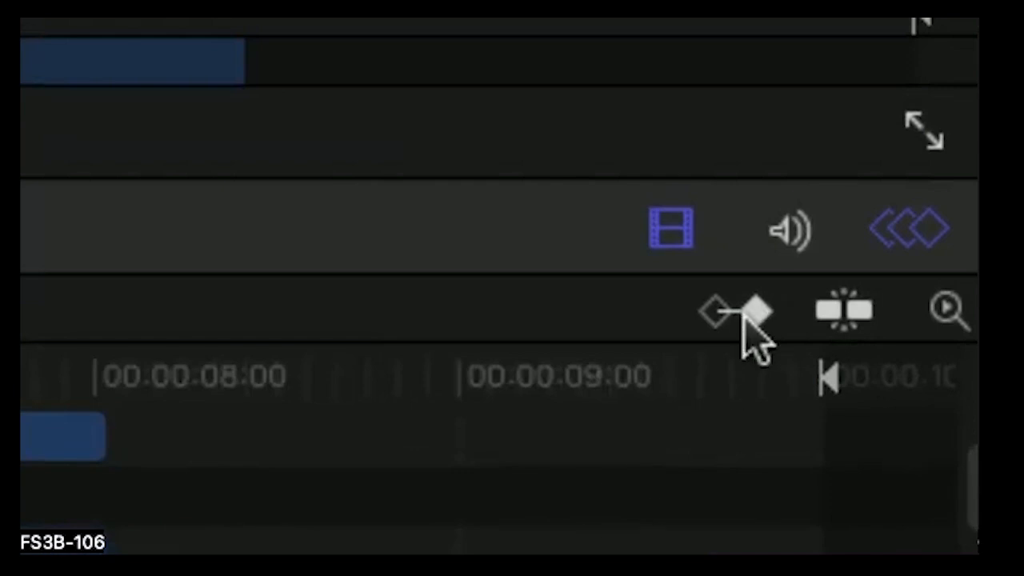
- Show keyframes in the timeline, hide the keyframe editor and move CYBER's end keyframe out to about 4:00
{"action": "left_click", "coordinate": [937, 406]}
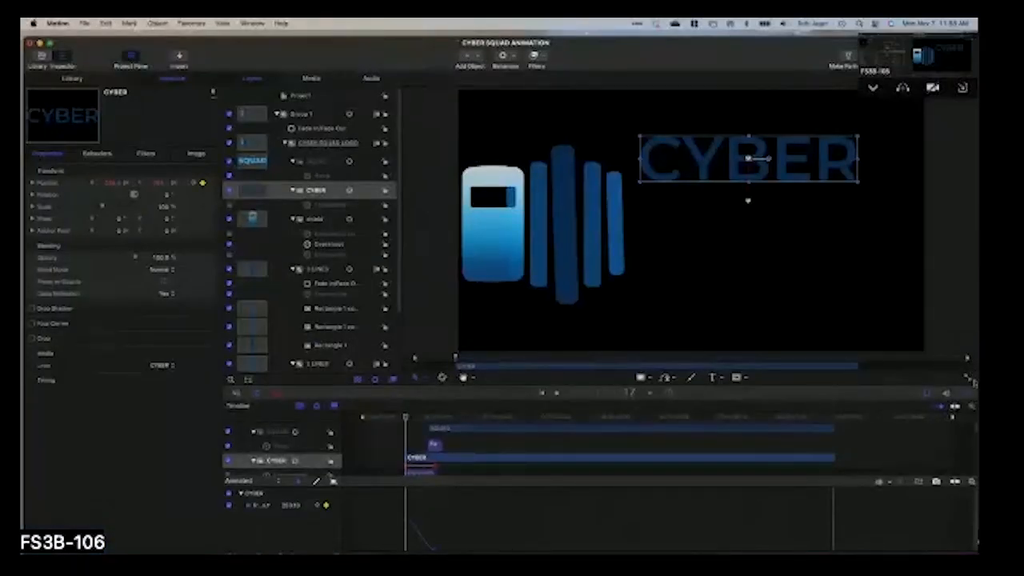
{"action": "left_click", "coordinate": [969, 394]}
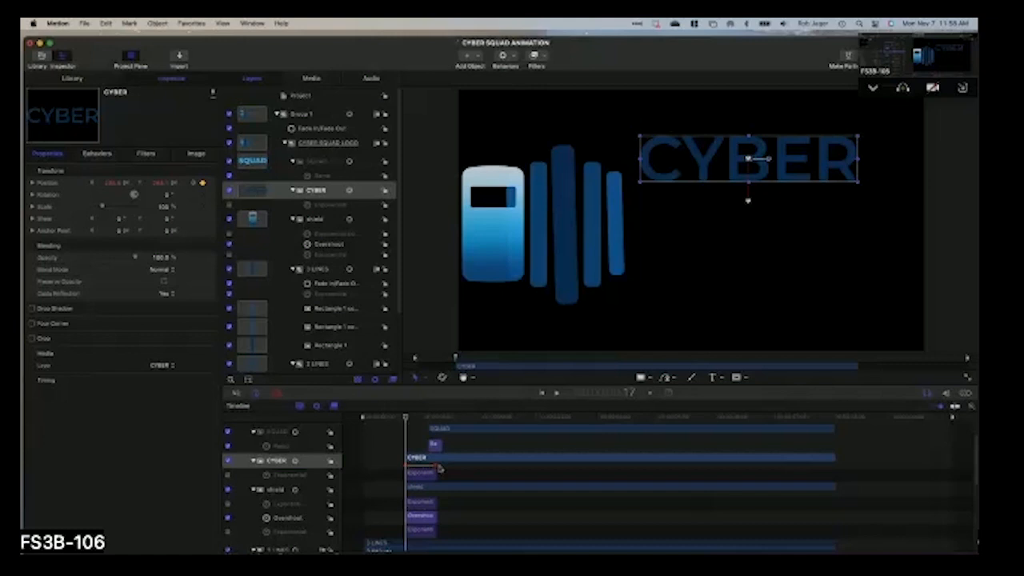
{"action": "left_click_drag", "start_coordinate": [436, 467], "coordinate": [596, 466]}
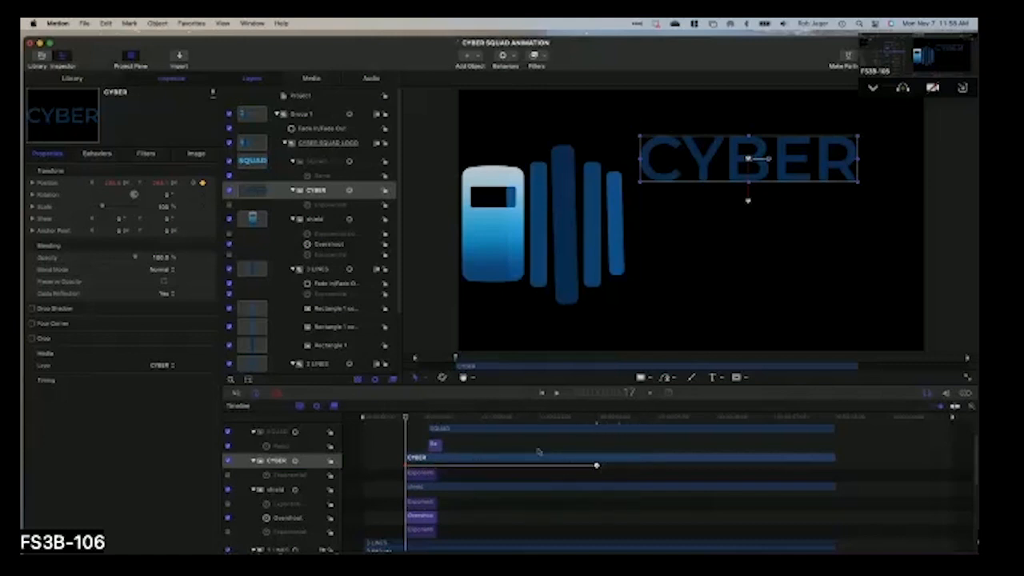
{"action": "left_click_drag", "start_coordinate": [415, 421], "coordinate": [424, 454]}
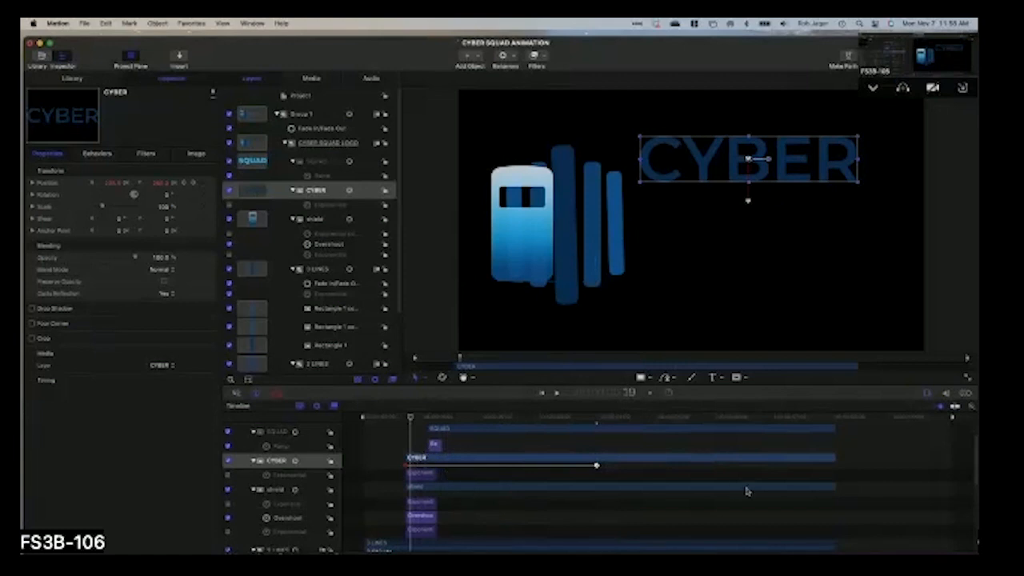
- Show the keyframe editor again, try moving CYBER's end keyframe much earlier and undo the move
{"action": "left_click", "coordinate": [967, 395]}
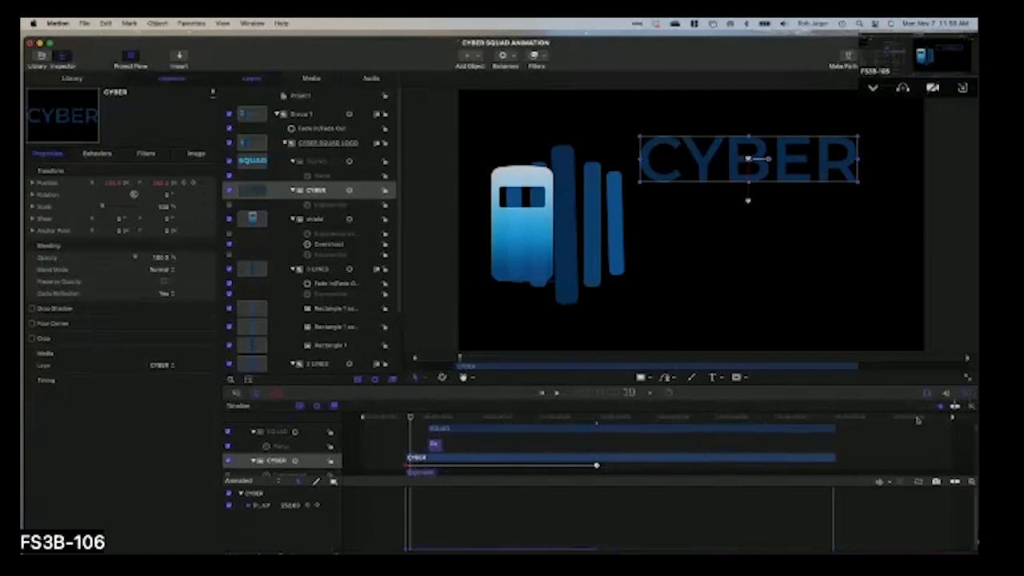
{"action": "left_click_drag", "start_coordinate": [596, 465], "coordinate": [425, 465]}
{"action": "key", "text": "super+z"}
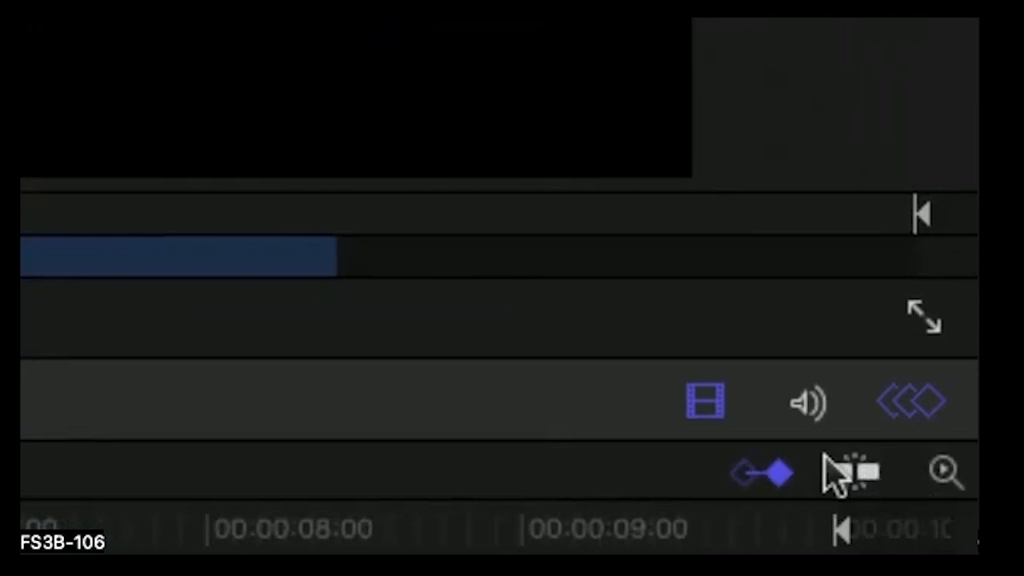
- Turn on timeline snapping, move the playhead to CYBER's end keyframe at 4:01 and adjust the timeline's zoom
{"action": "left_click", "coordinate": [866, 480]}
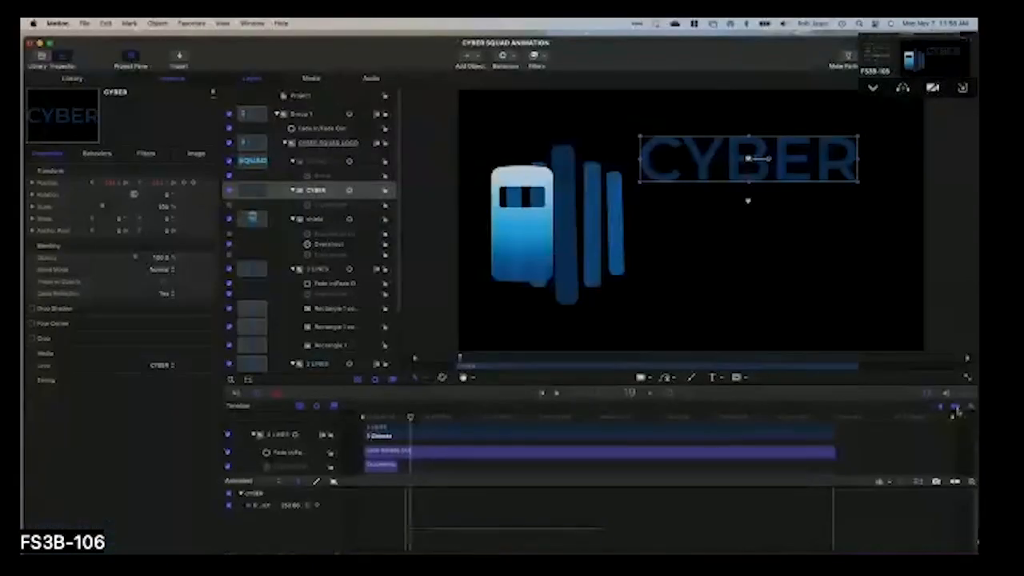
{"action": "left_click_drag", "start_coordinate": [407, 418], "coordinate": [605, 450]}
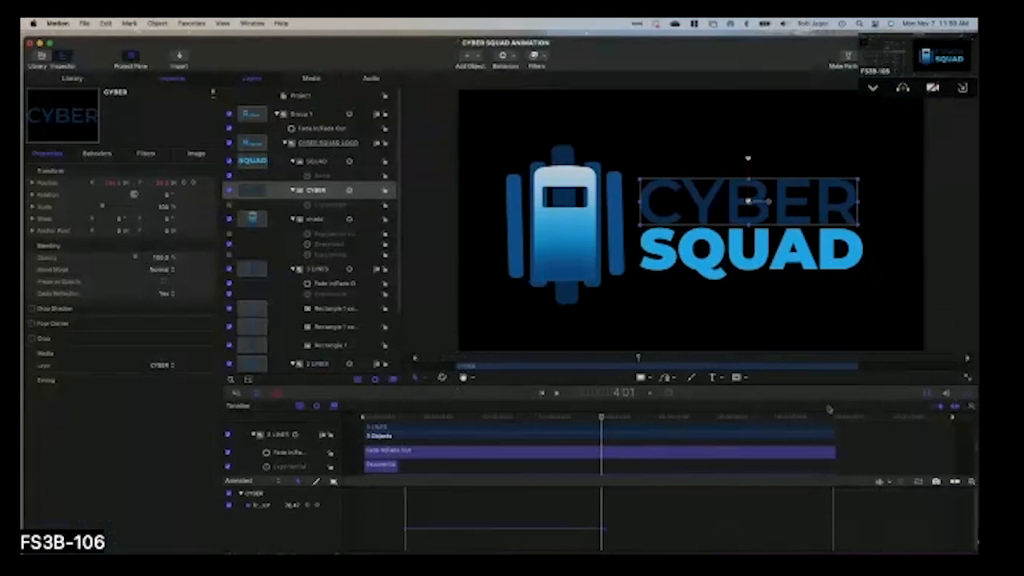
{"action": "left_click", "coordinate": [972, 409]}
{"action": "scroll", "coordinate": [916, 443], "scroll_direction": "down", "scroll_amount": 3}
{"action": "scroll", "coordinate": [916, 442], "scroll_direction": "left", "scroll_amount": 1}
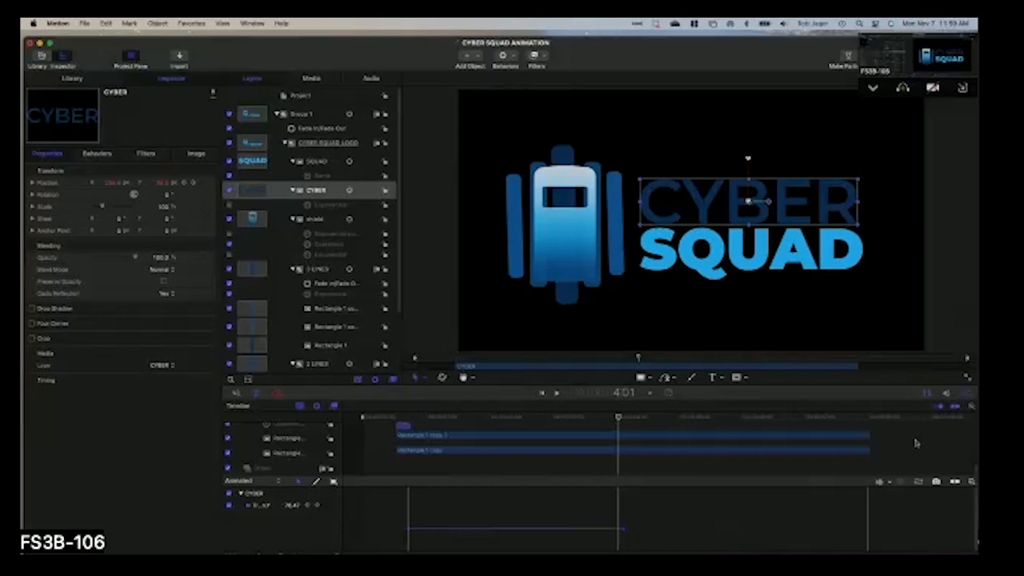
- Open the movie export settings, examine the available video codecs and cancel the export
{"action": "left_click_drag", "start_coordinate": [911, 50], "coordinate": [305, 48]}
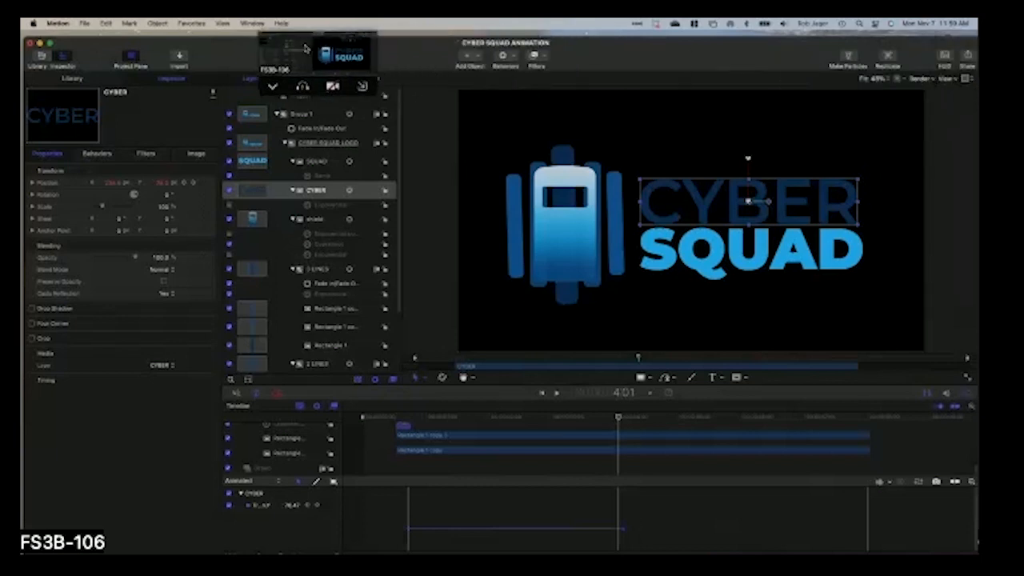
{"action": "left_click", "coordinate": [968, 58]}
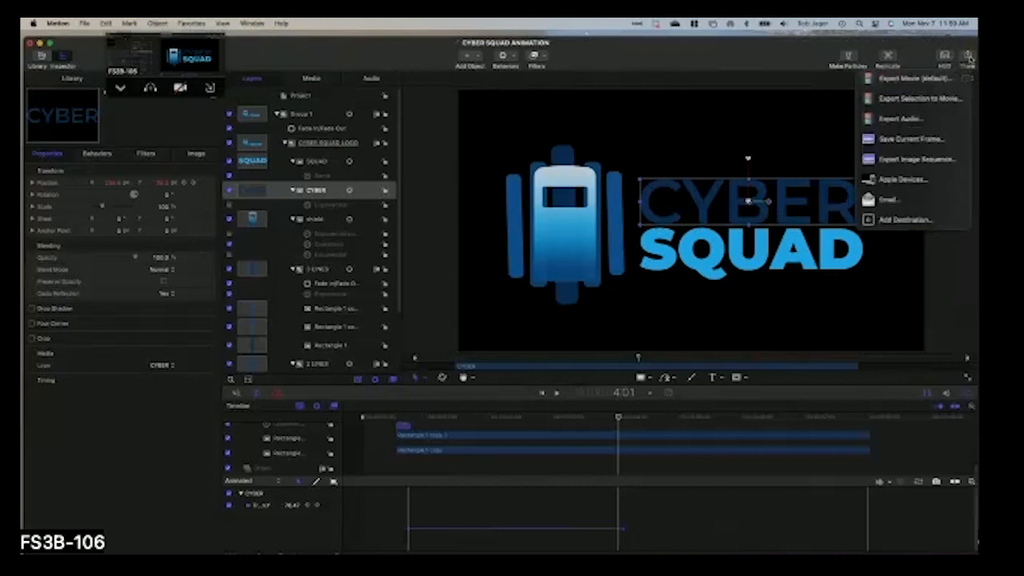
{"action": "left_click", "coordinate": [953, 79]}
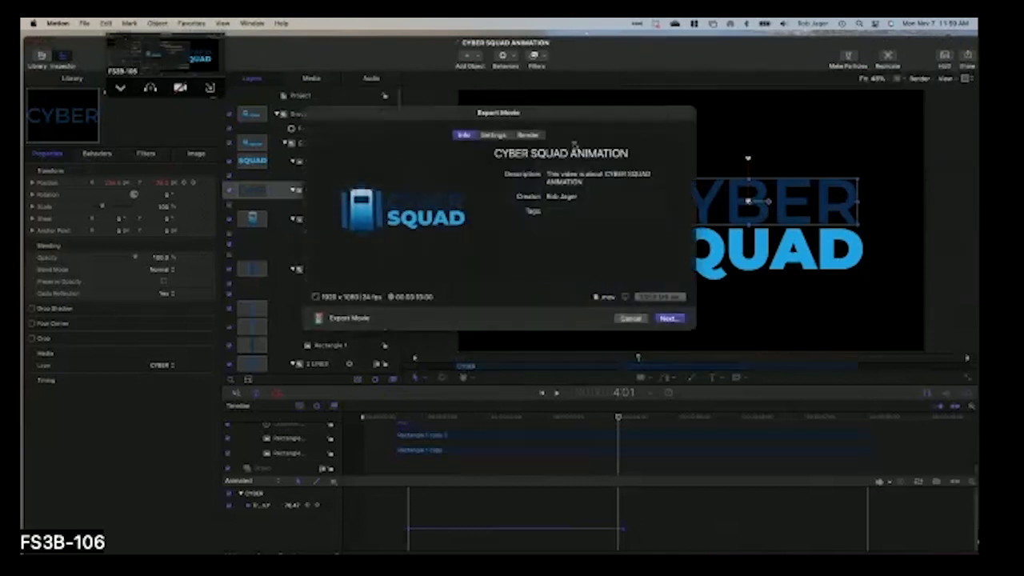
{"action": "left_click", "coordinate": [494, 135]}
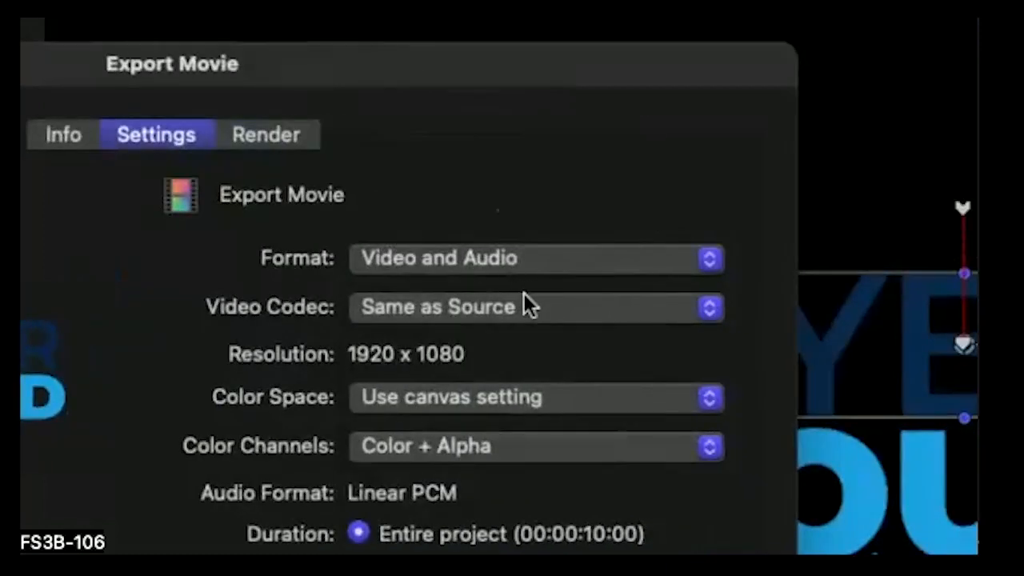
{"action": "left_click", "coordinate": [549, 312]}
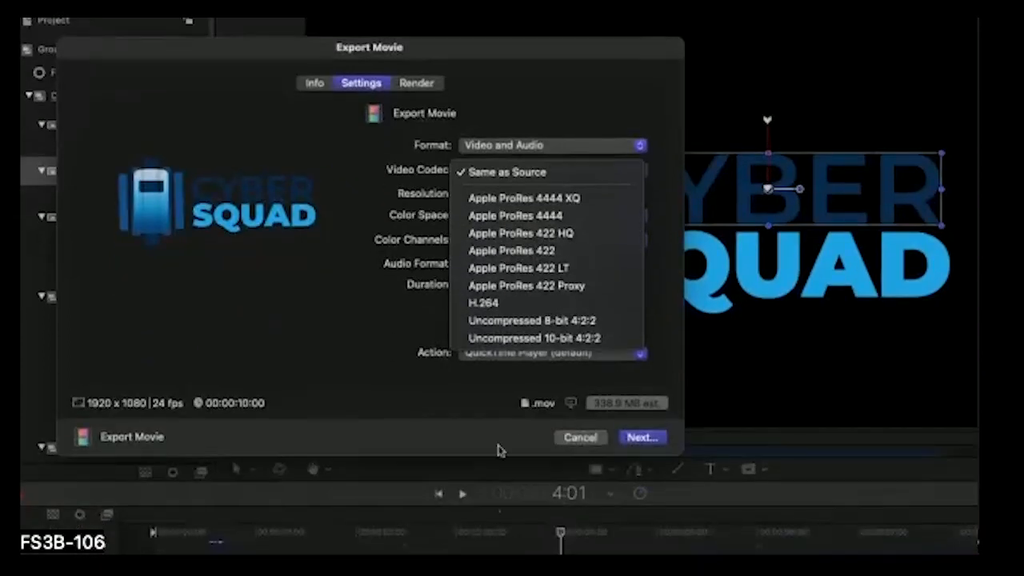
{"action": "left_click", "coordinate": [598, 436]}
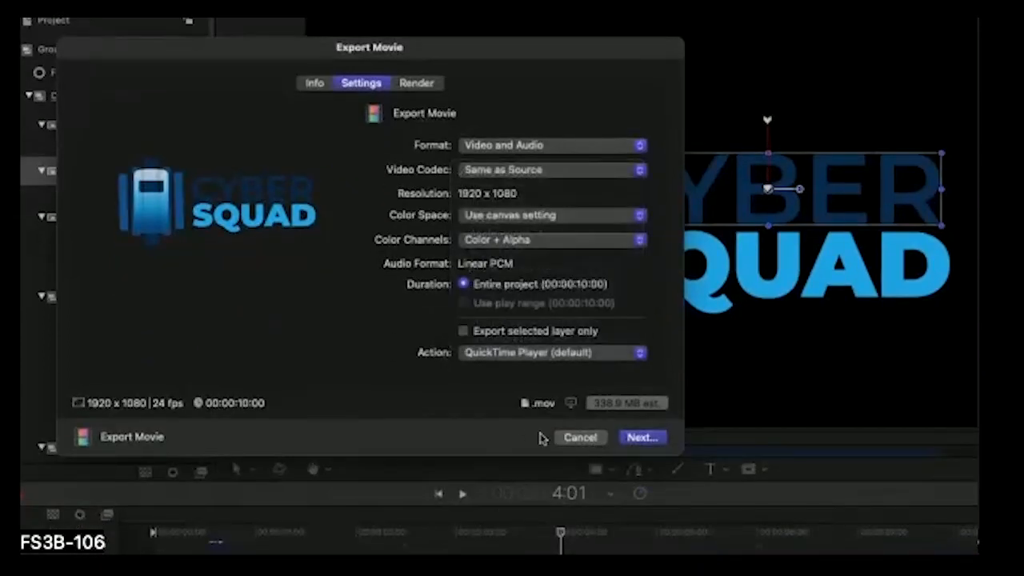
{"action": "left_click", "coordinate": [564, 438]}
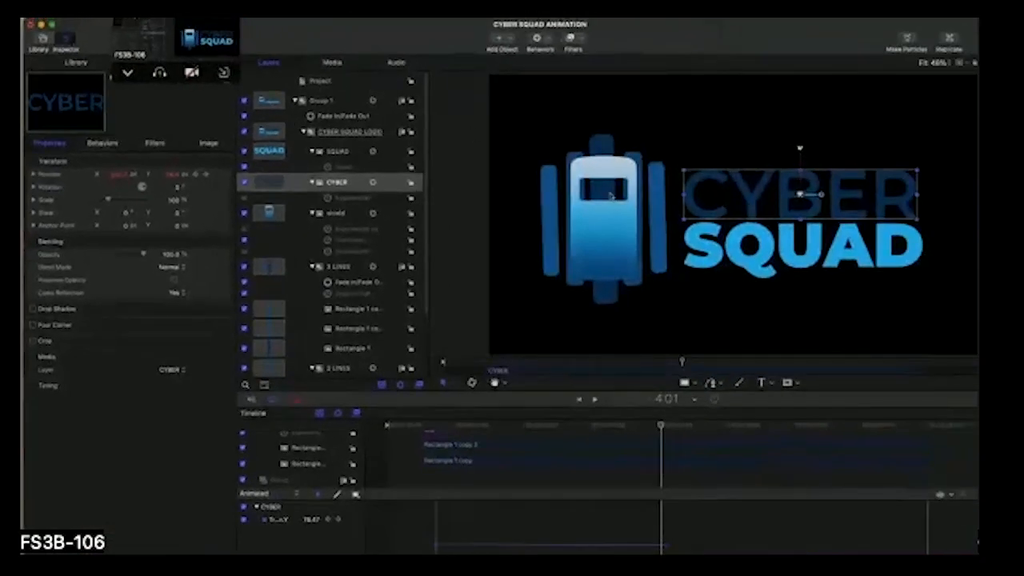
- Select the shield layer, show the project's imported media and widen the list to reveal all its columns
{"action": "left_click", "coordinate": [611, 195]}
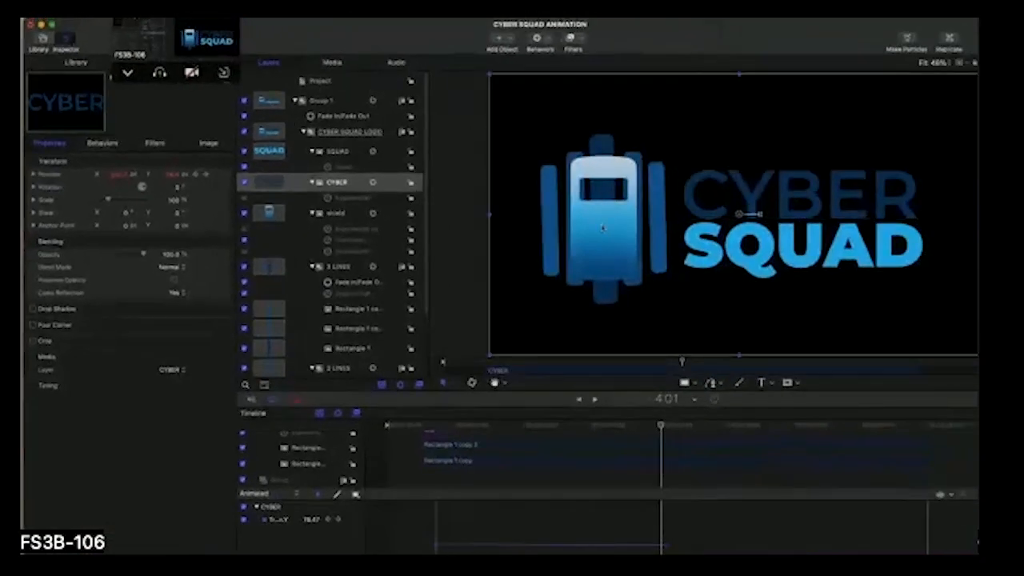
{"action": "left_click", "coordinate": [325, 215]}
{"action": "left_click", "coordinate": [333, 64]}
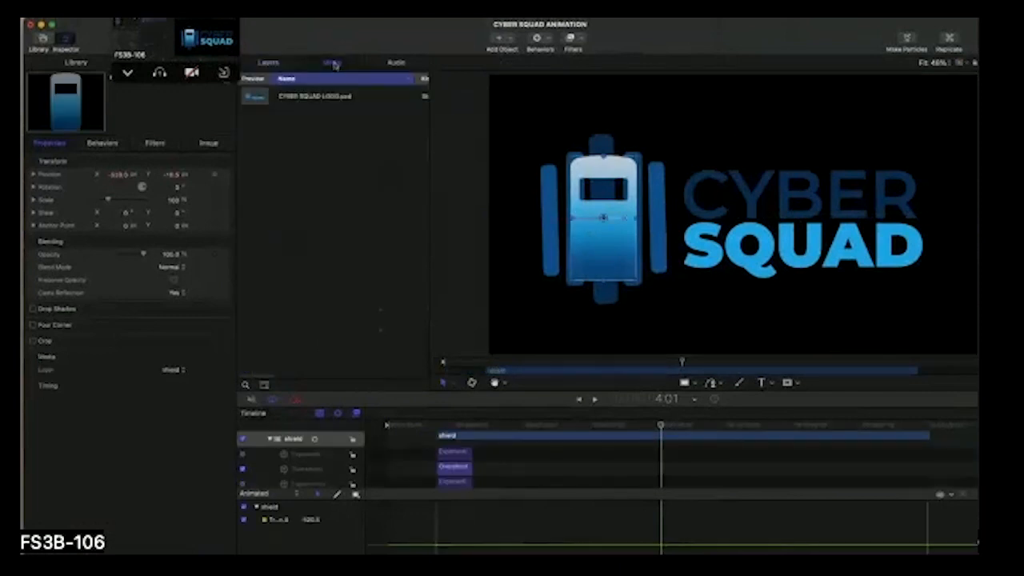
{"action": "left_click_drag", "start_coordinate": [430, 186], "coordinate": [524, 171]}
{"action": "left_click_drag", "start_coordinate": [519, 120], "coordinate": [612, 120]}
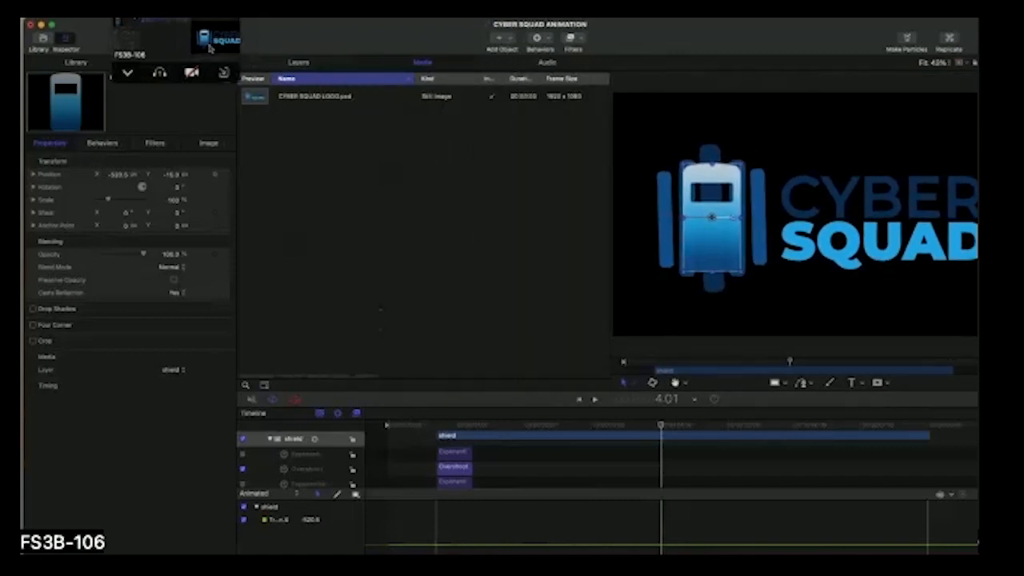
- View the shield's image settings and clear the selection
{"action": "left_click_drag", "start_coordinate": [209, 48], "coordinate": [112, 398]}
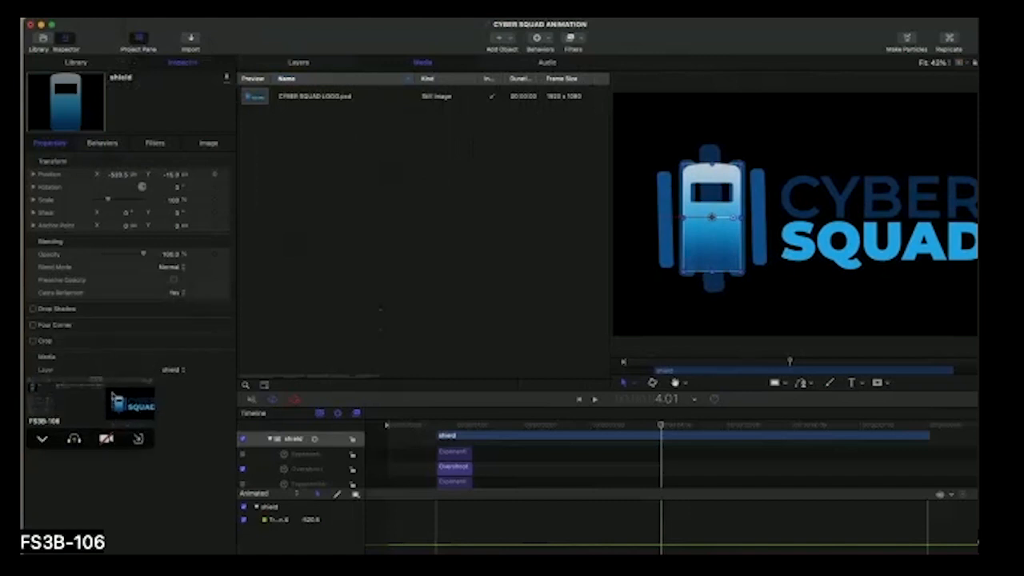
{"action": "left_click", "coordinate": [209, 146]}
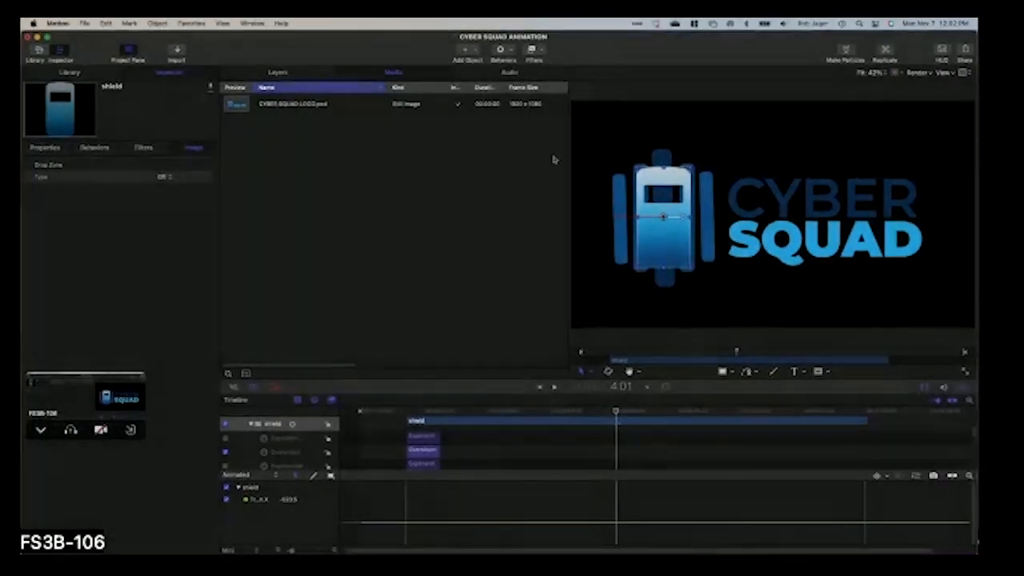
{"action": "left_click", "coordinate": [600, 187]}
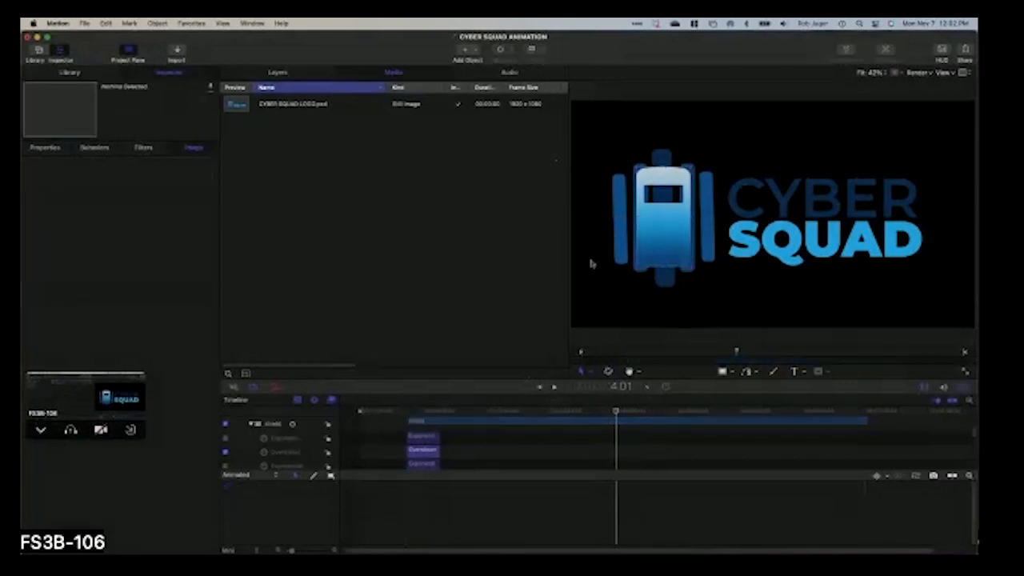
- Add a camera to the project and switch the existing 2D groups to 3D
{"action": "left_click", "coordinate": [614, 413]}
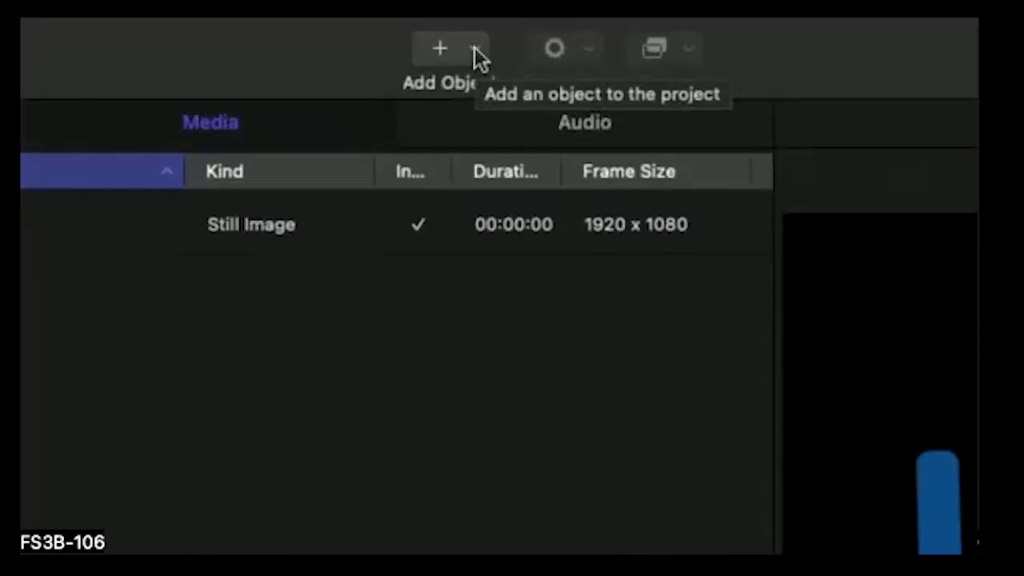
{"action": "left_click", "coordinate": [475, 50]}
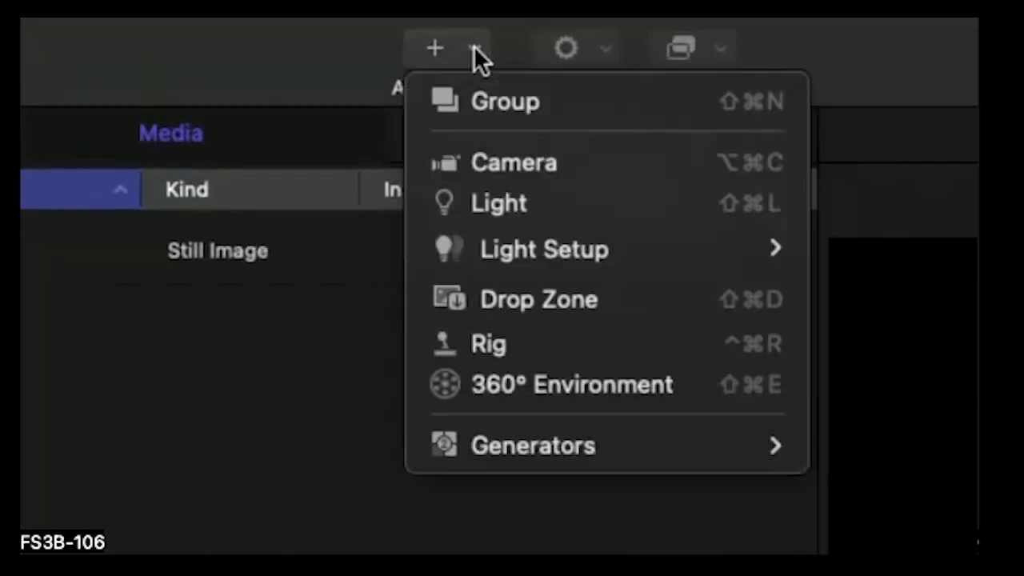
{"action": "left_click", "coordinate": [498, 160]}
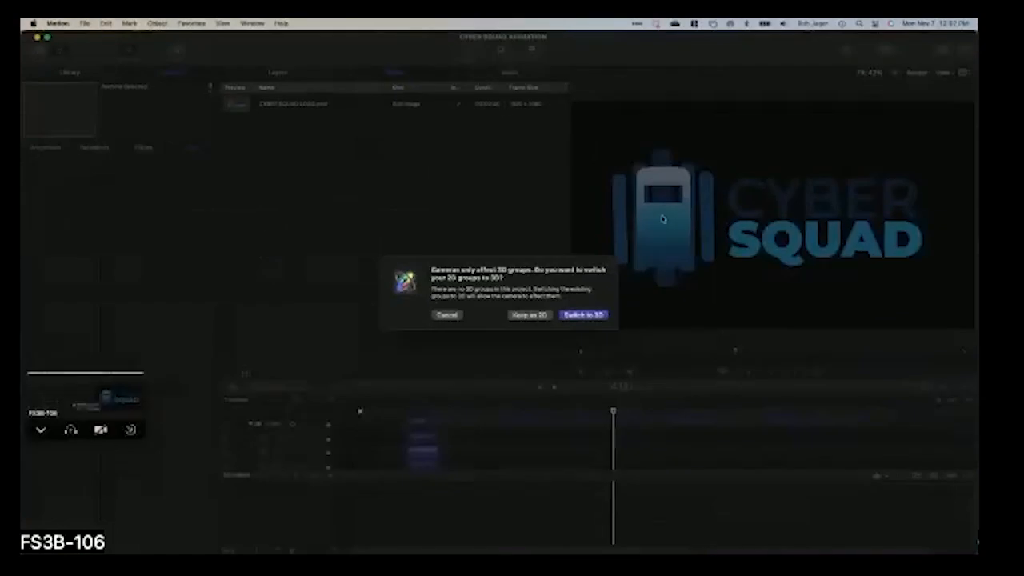
{"action": "left_click", "coordinate": [590, 315]}
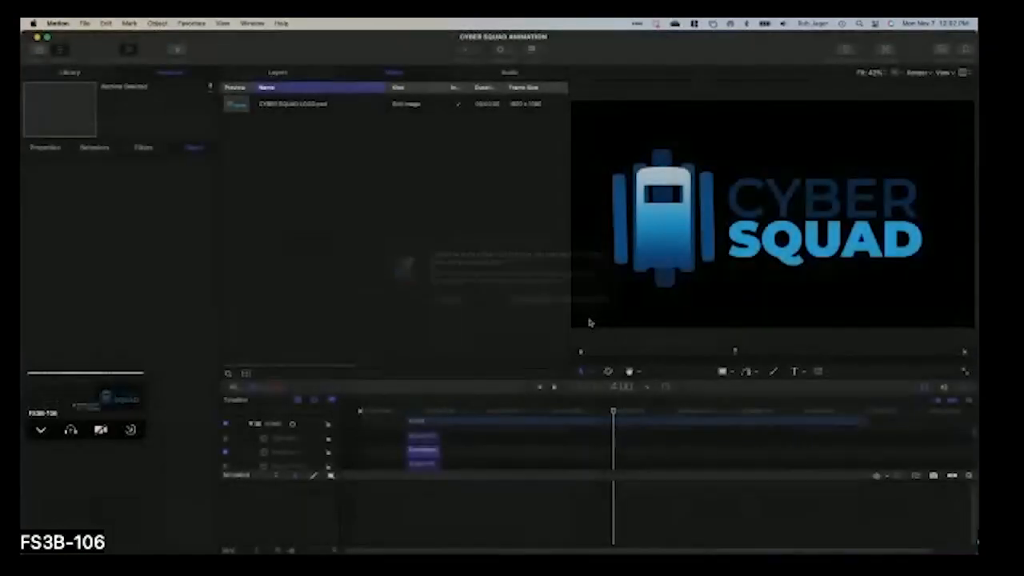
- Scrub through the animation and move CYBER's end keyframe back to about 1:05, at the end of its disabled behavior
{"action": "left_click_drag", "start_coordinate": [549, 412], "coordinate": [344, 398]}
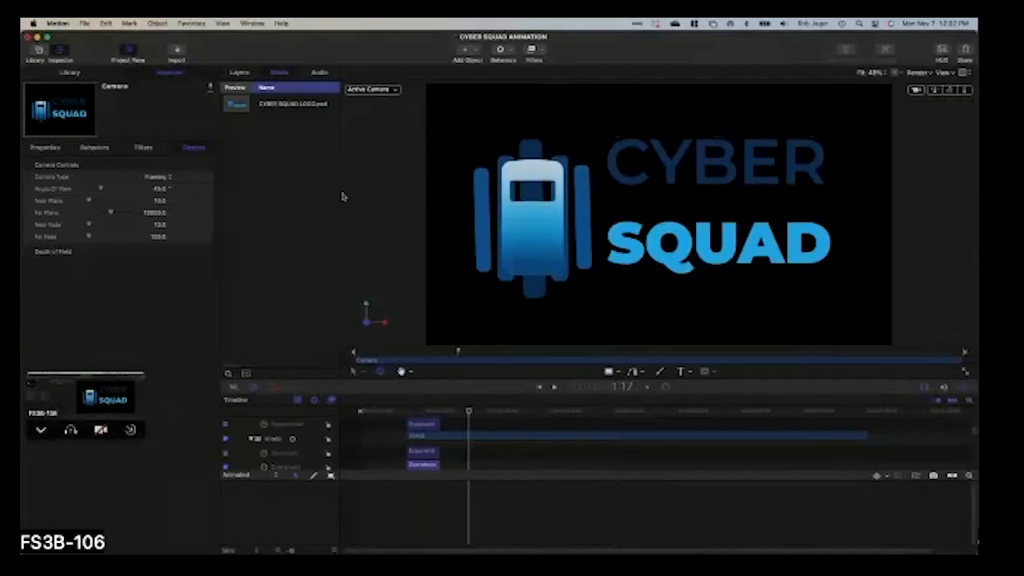
{"action": "left_click", "coordinate": [451, 431]}
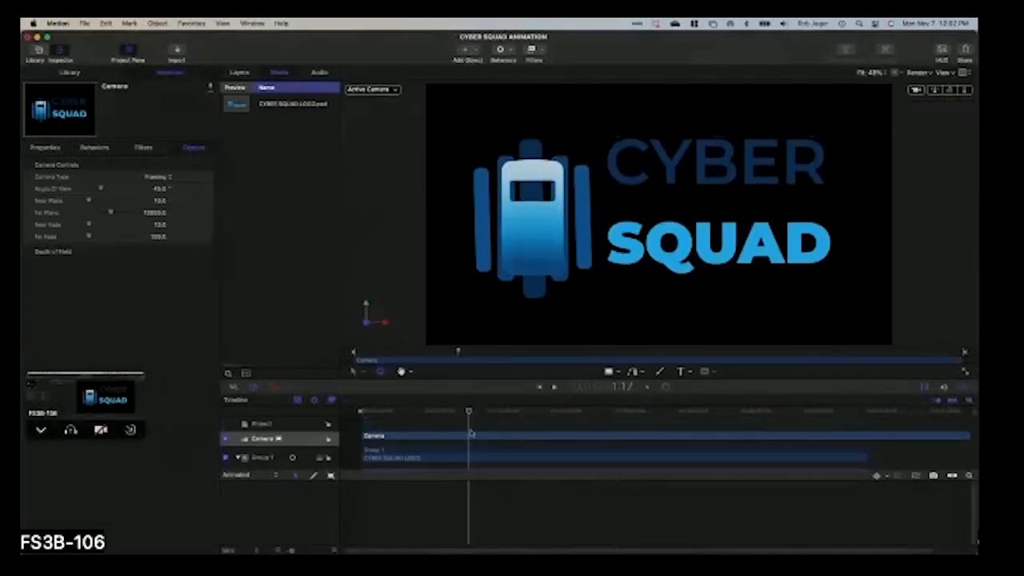
{"action": "left_click_drag", "start_coordinate": [435, 412], "coordinate": [553, 414]}
{"action": "scroll", "coordinate": [601, 480], "scroll_direction": "down", "scroll_amount": 2}
{"action": "scroll", "coordinate": [579, 485], "scroll_direction": "down", "scroll_amount": 2}
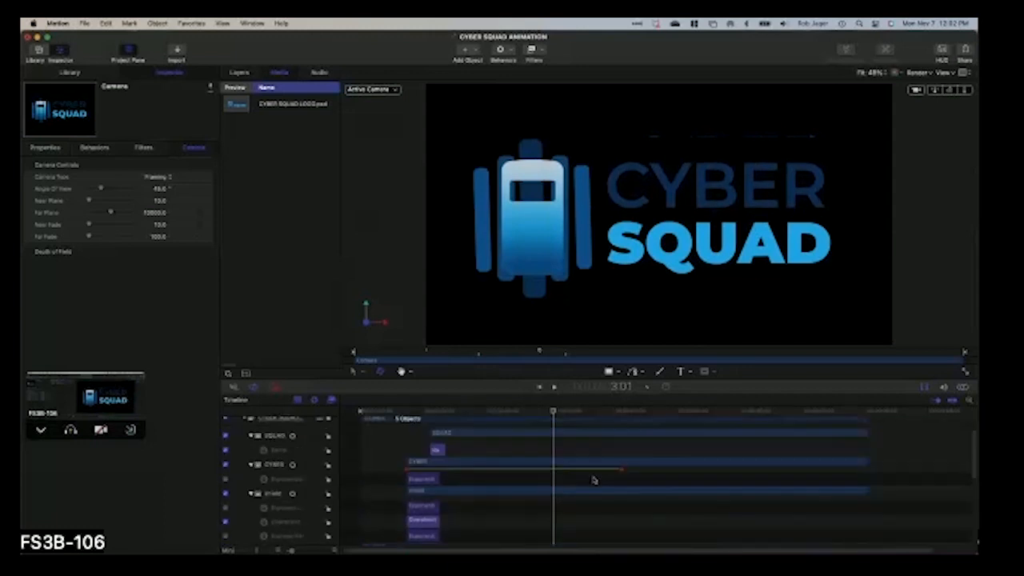
{"action": "left_click_drag", "start_coordinate": [494, 486], "coordinate": [440, 484]}
- Add position and scale keyframes to the camera at 1:12
{"action": "left_click_drag", "start_coordinate": [475, 415], "coordinate": [456, 416]}
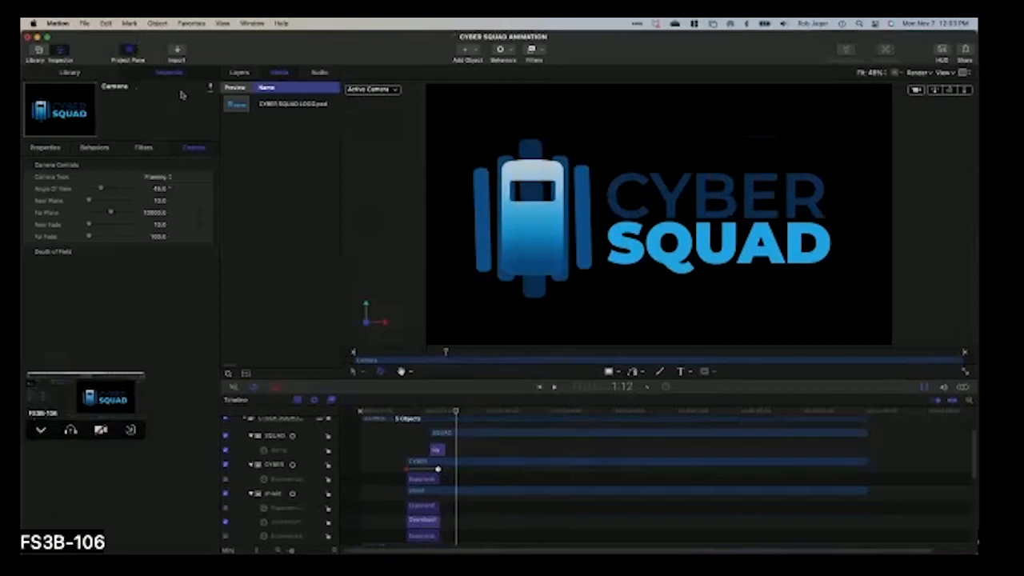
{"action": "left_click", "coordinate": [38, 149]}
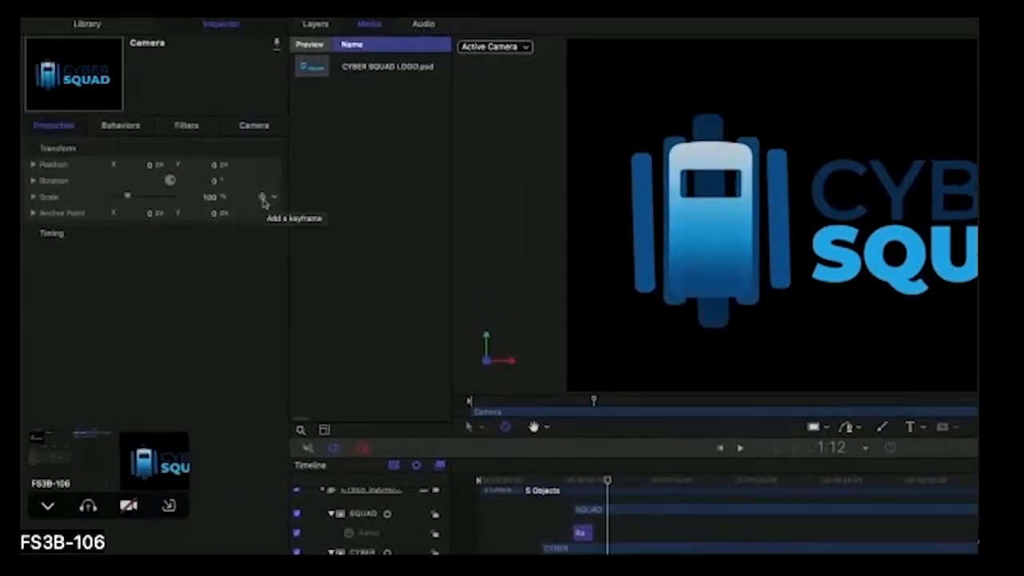
{"action": "left_click", "coordinate": [263, 197]}
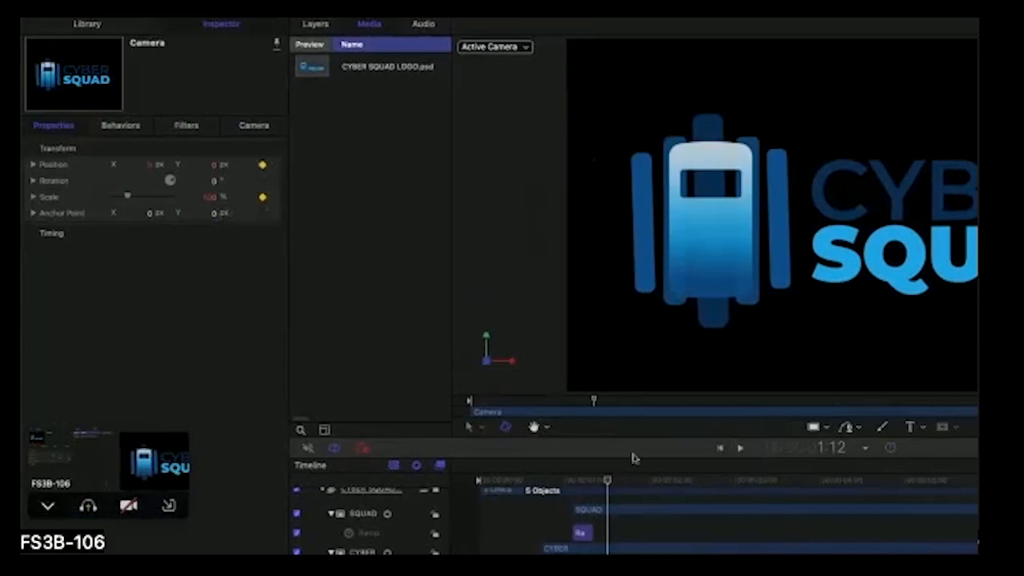
- At 1:23, greatly reduce the camera's scale for an extreme close-up and shift its X and Y position
{"action": "left_click_drag", "start_coordinate": [609, 480], "coordinate": [646, 484]}
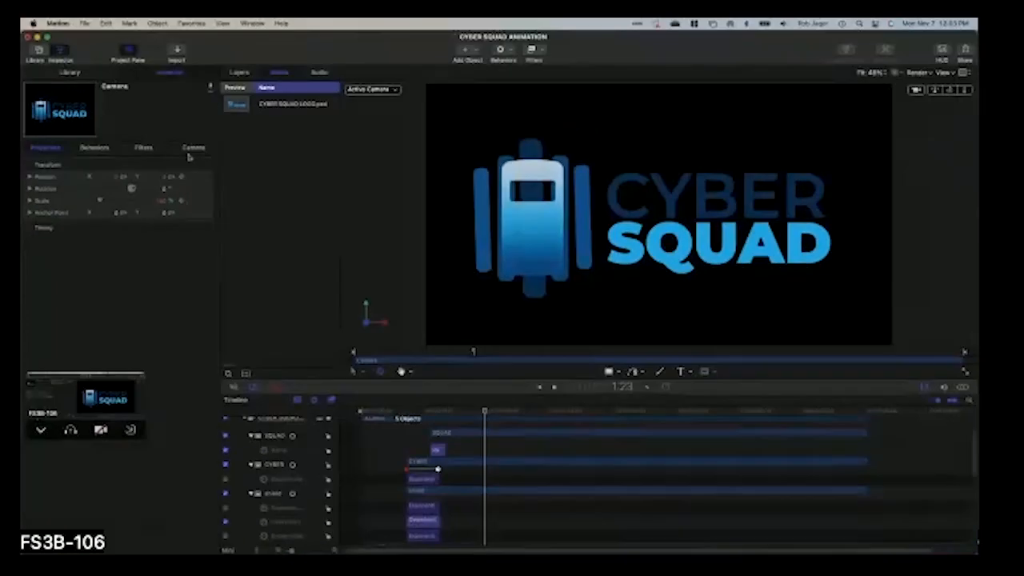
{"action": "left_click_drag", "start_coordinate": [100, 201], "coordinate": [93, 200]}
{"action": "mouse_move", "coordinate": [163, 201]}
{"action": "left_mouse_down"}
{"action": "mouse_move", "coordinate": [132, 176]}
{"action": "mouse_move", "coordinate": [151, 177]}
{"action": "mouse_move", "coordinate": [161, 201]}
{"action": "left_mouse_up"}
{"action": "left_click_drag", "start_coordinate": [111, 177], "coordinate": [172, 177]}
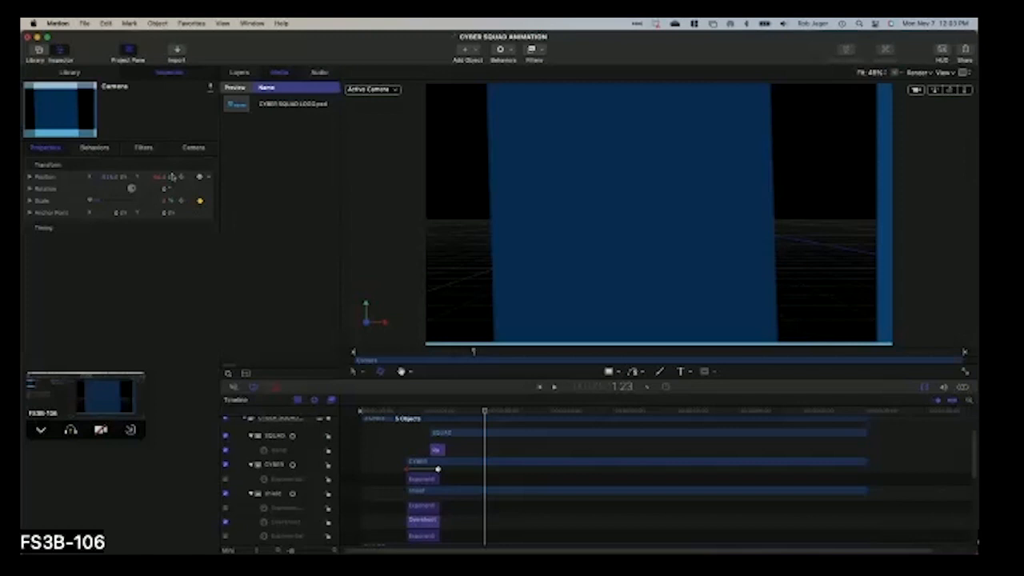
- Return to the layer list, select the CYBER layer and expand its Position into separate X, Y and Z values
{"action": "left_click", "coordinate": [286, 104]}
{"action": "left_click", "coordinate": [239, 73]}
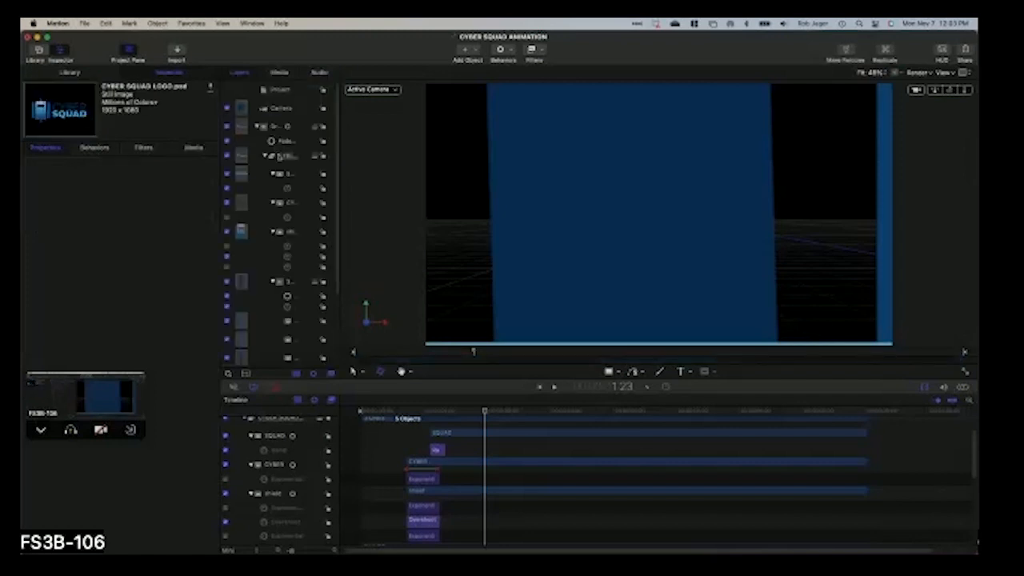
{"action": "left_click", "coordinate": [280, 156]}
{"action": "left_click", "coordinate": [282, 203]}
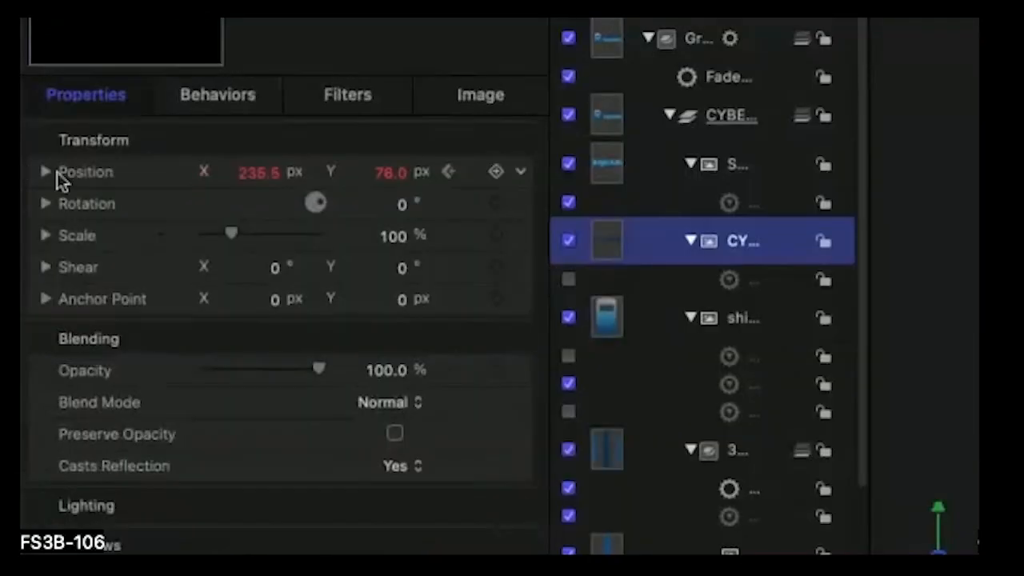
{"action": "left_click", "coordinate": [31, 176]}
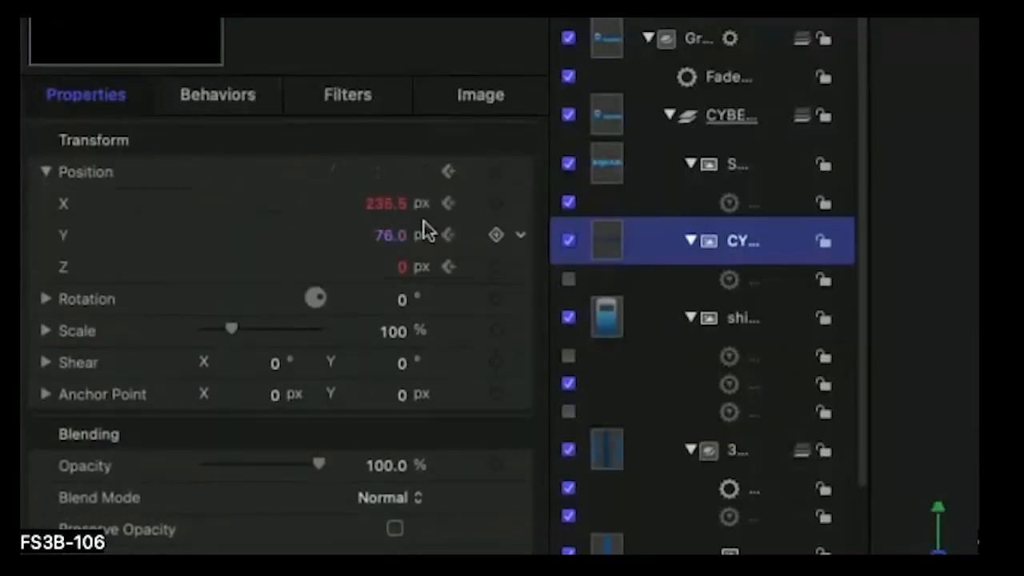